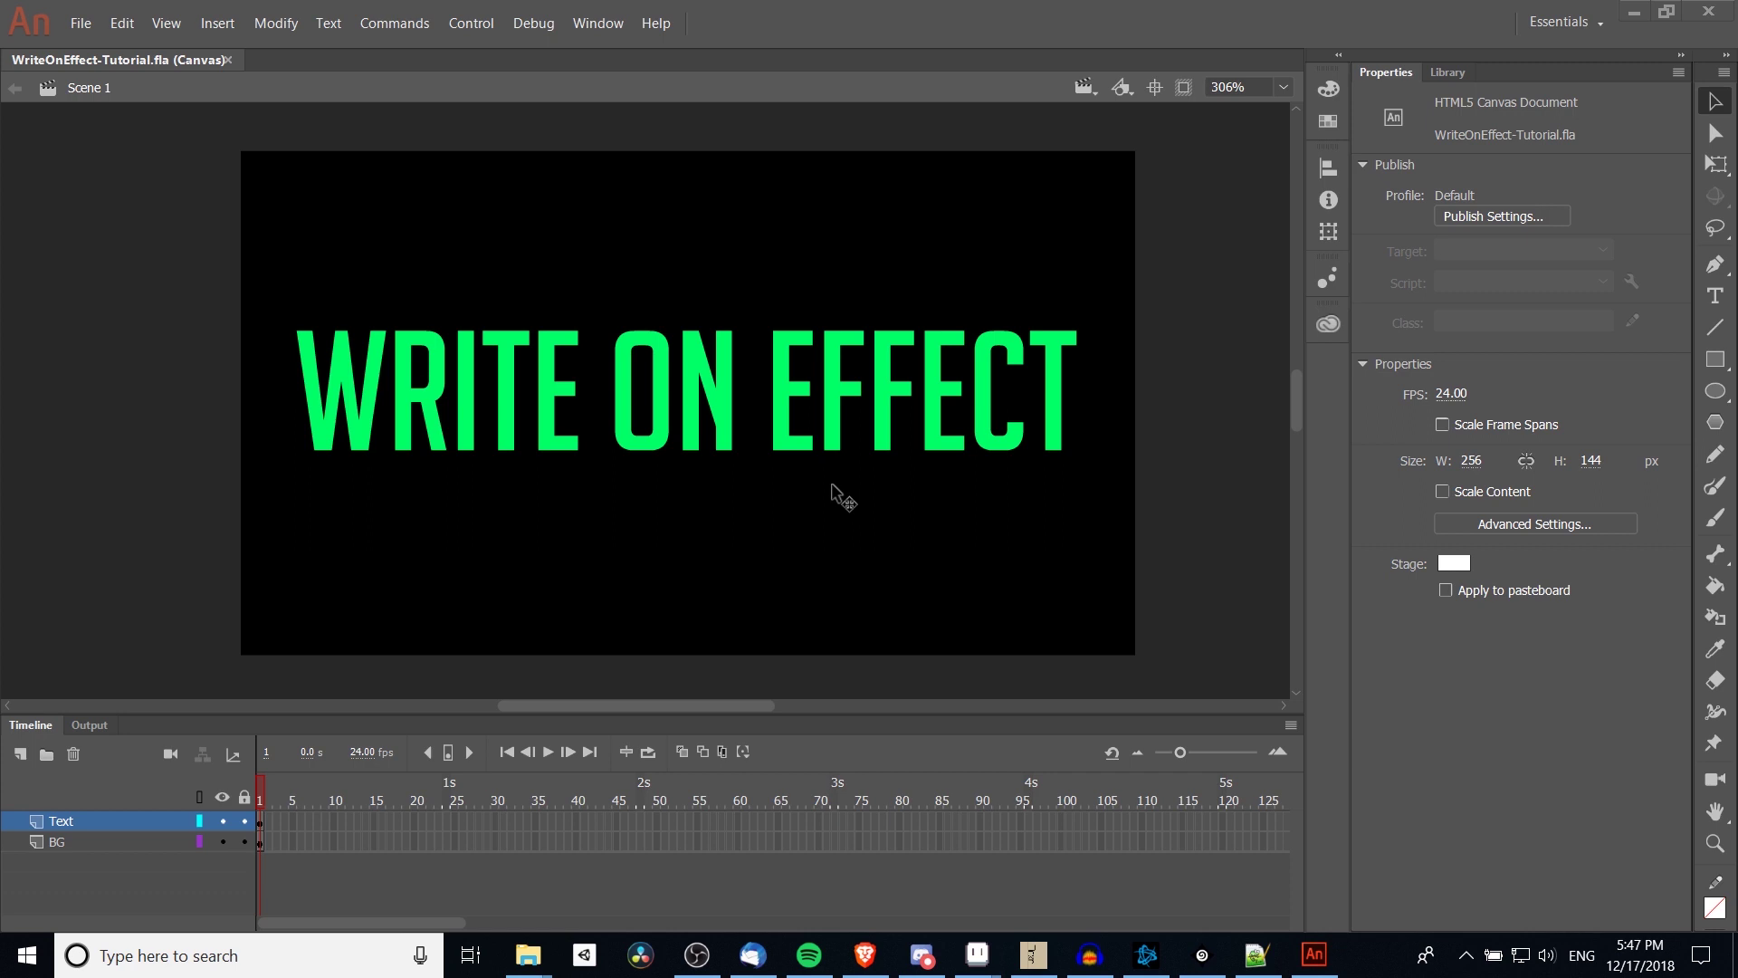
Undo the last change and zoom the timeline in until only frames 1–40 show.
key("ctrl+z")
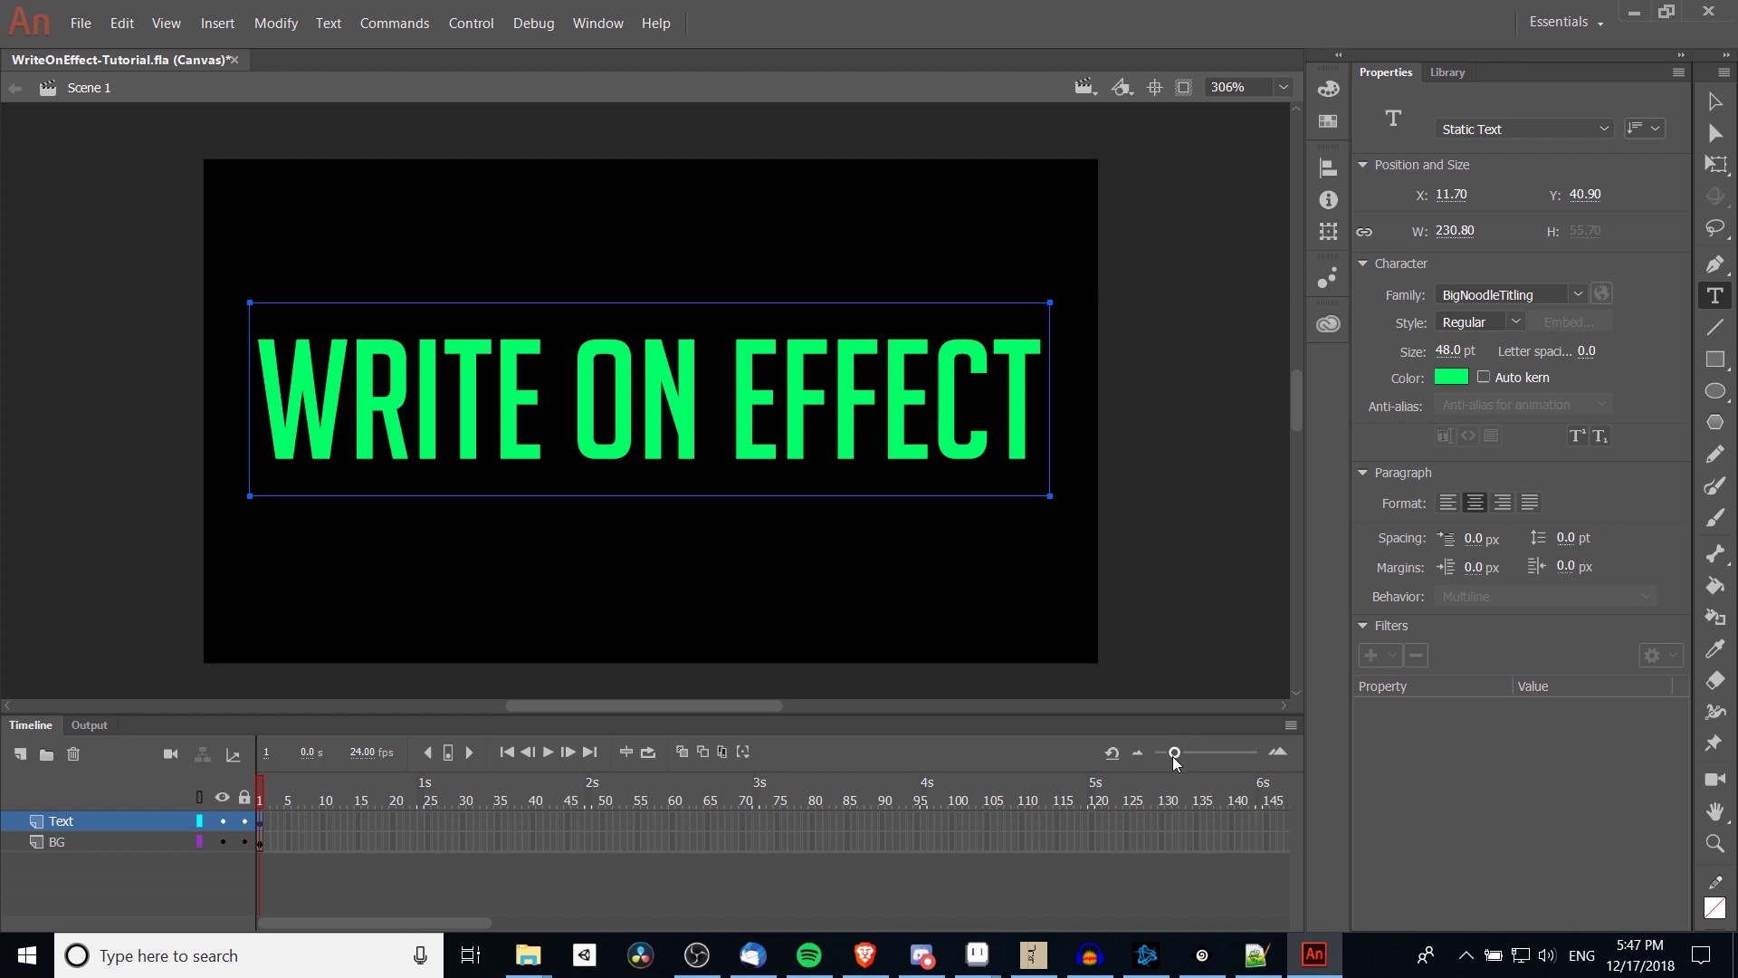
left_click_drag(1174, 753, 1215, 753)
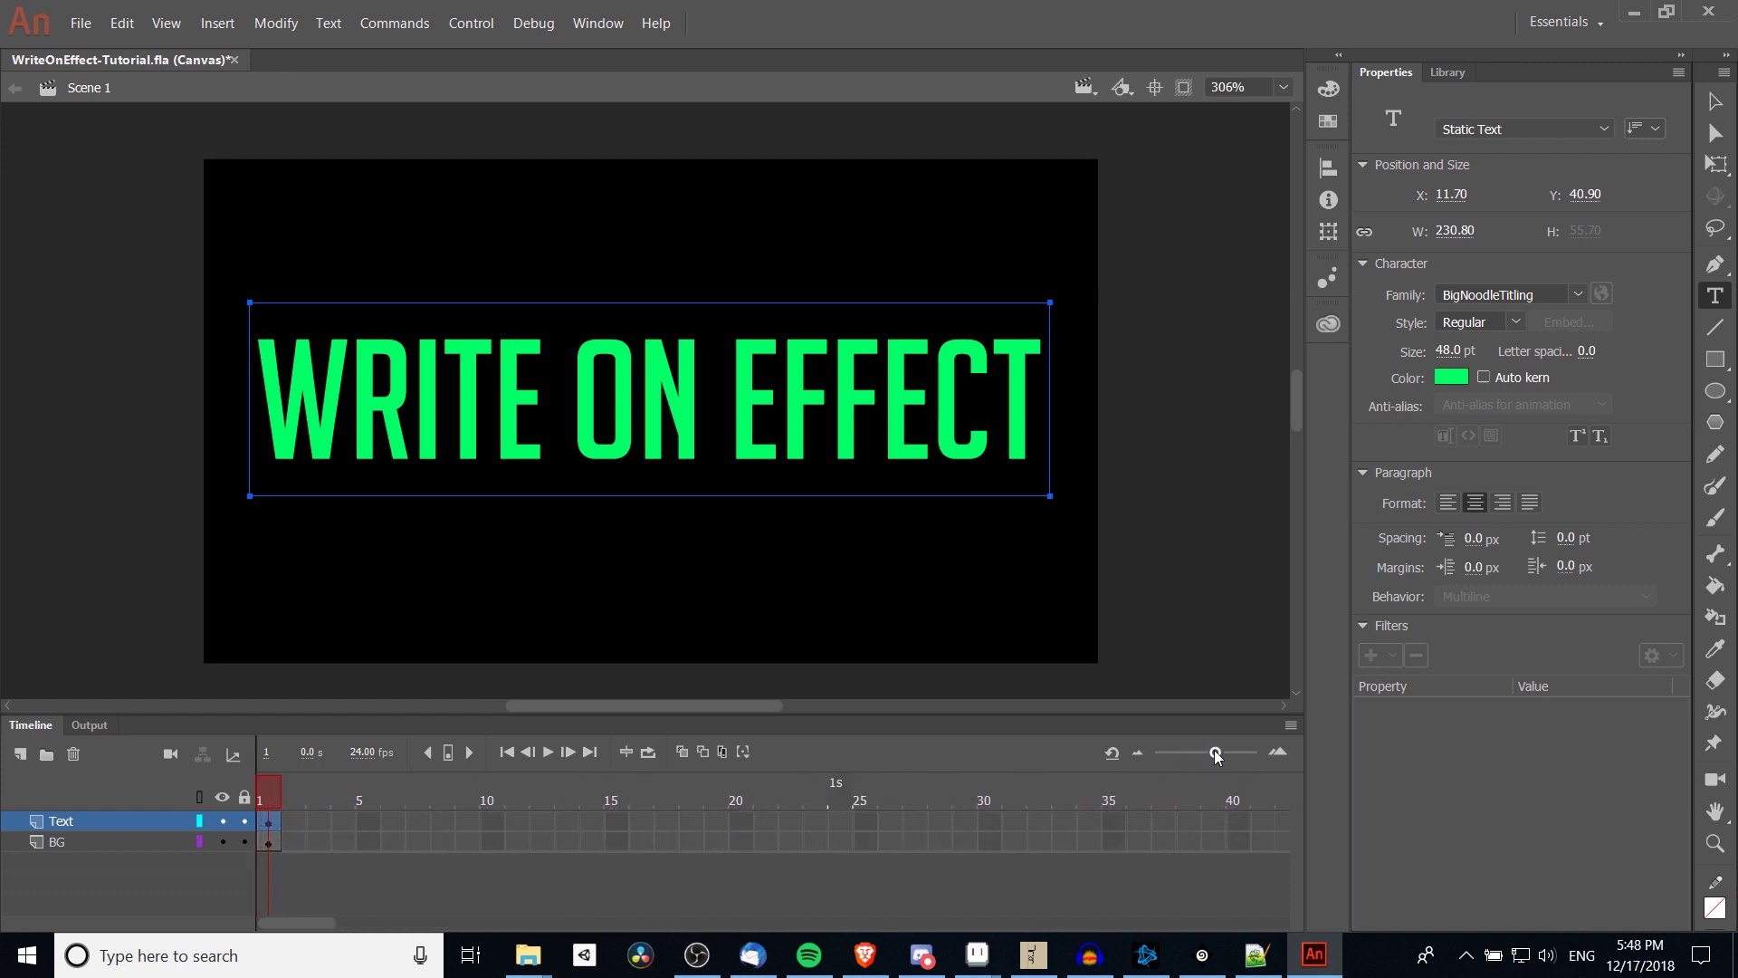
scroll(1099, 618, "down", 2)
scroll(1100, 544, "up", 1)
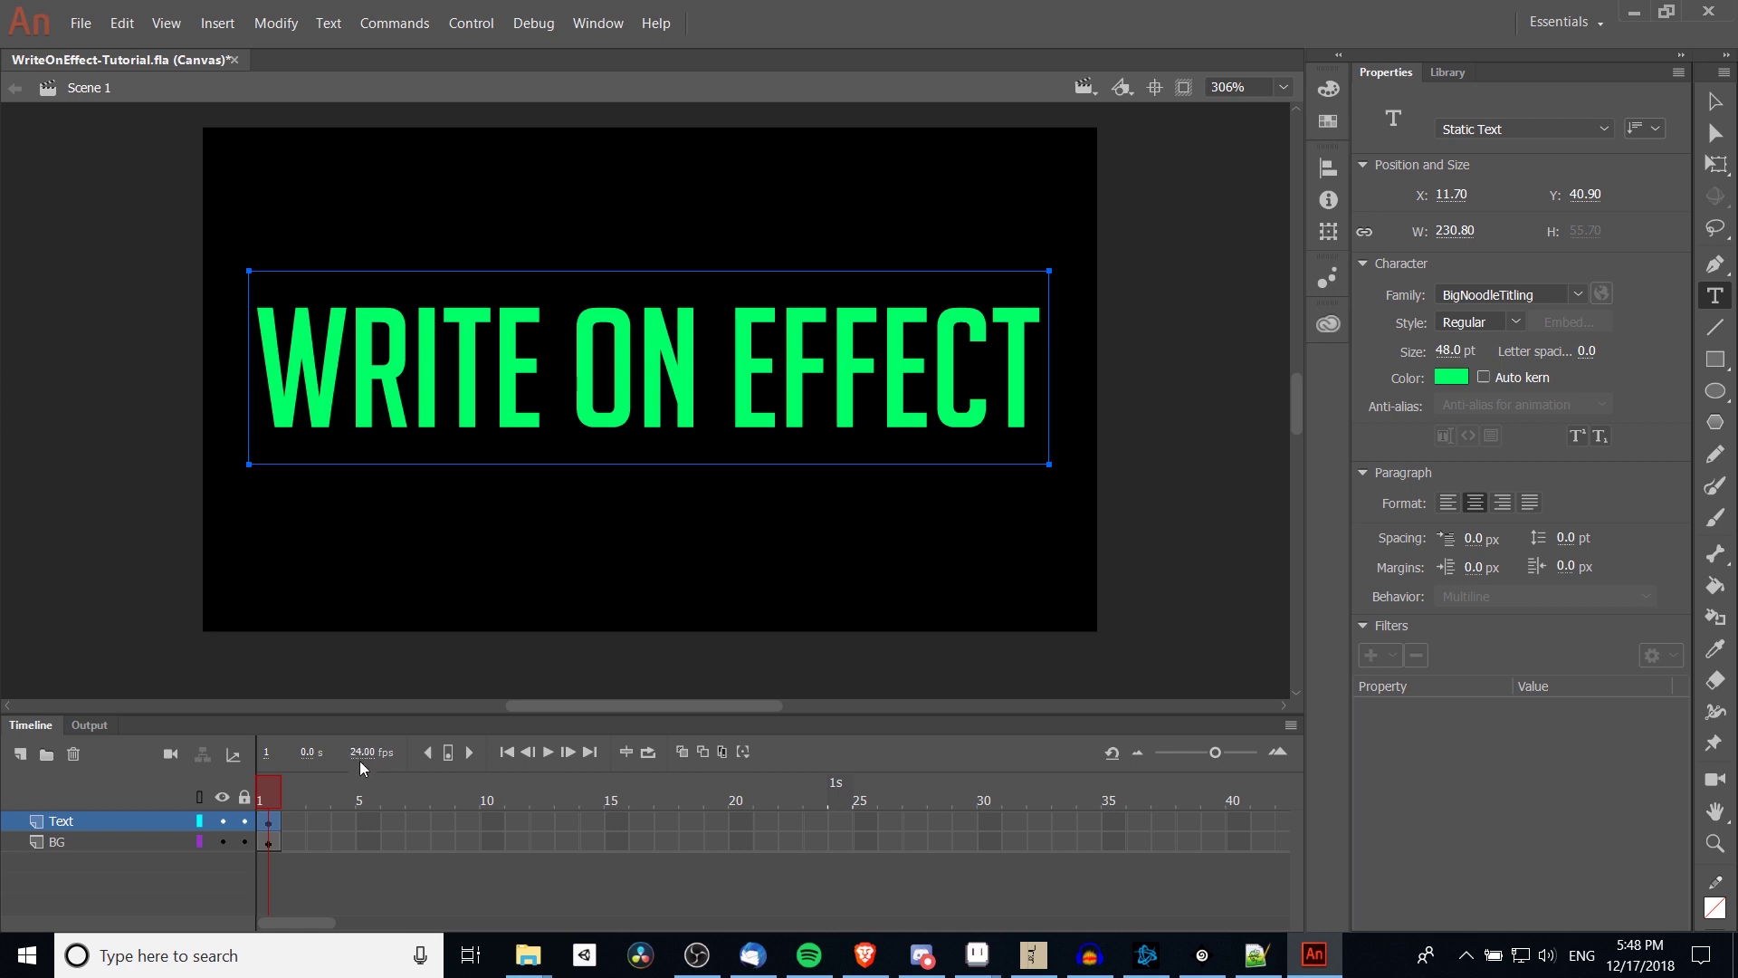
left_click_drag(1048, 577, 1032, 591)
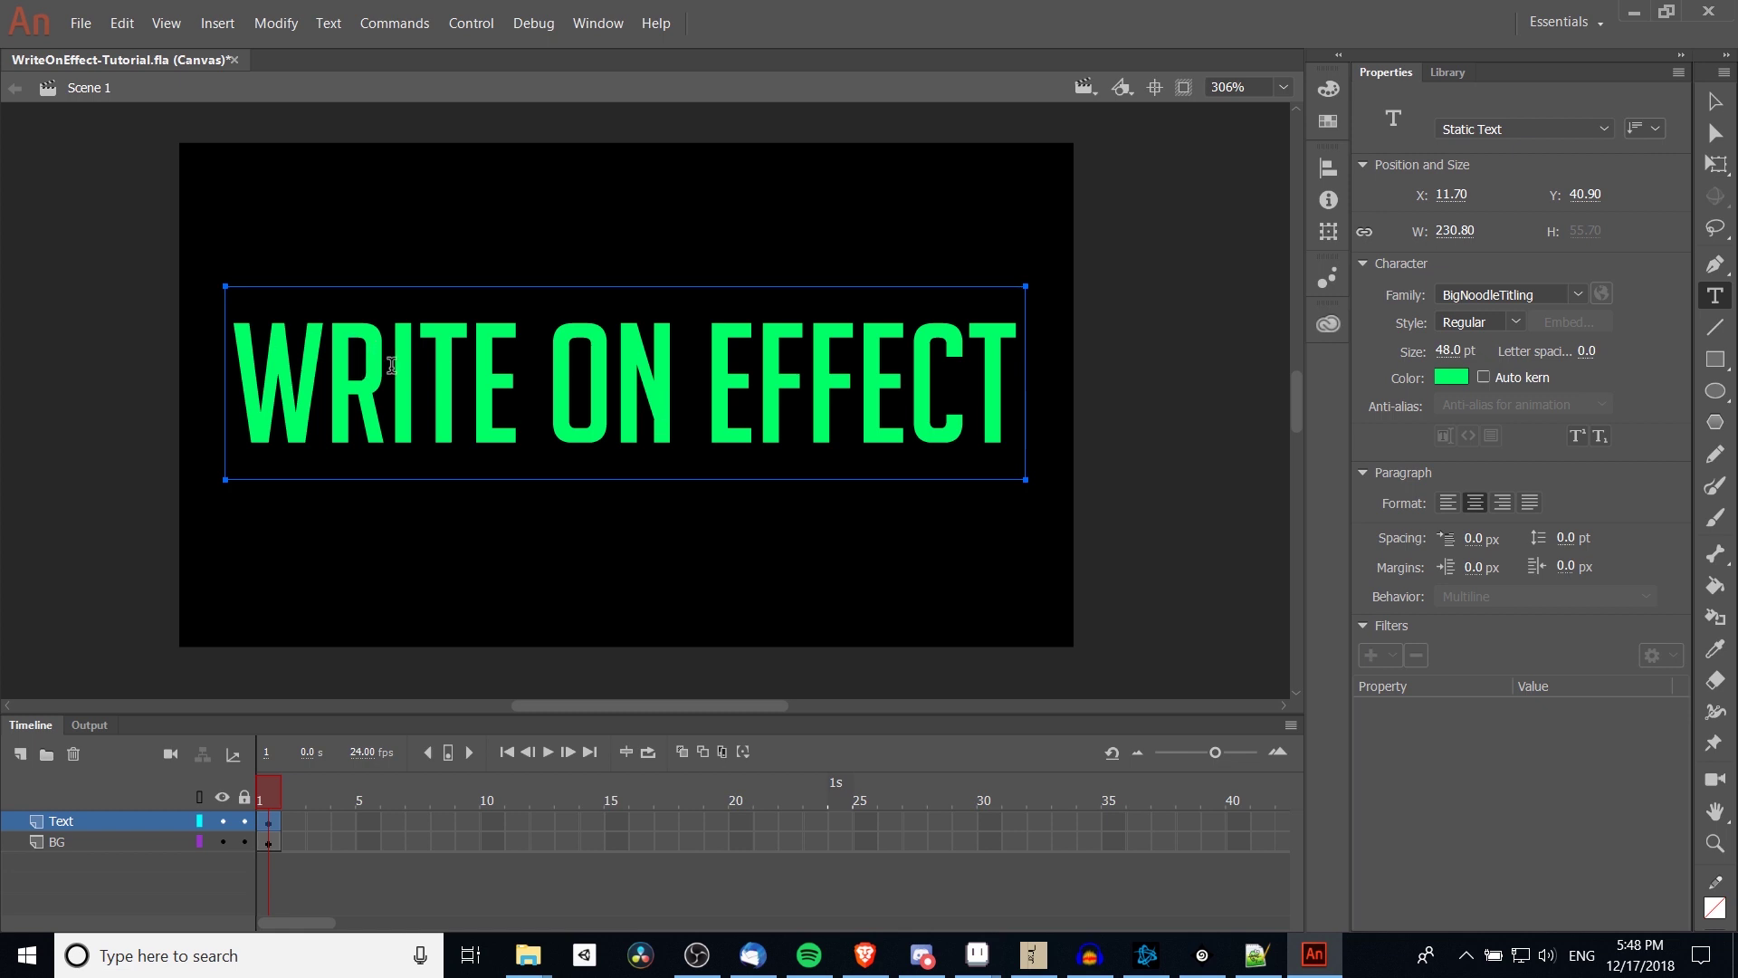
Break apart the WRITE ON EFFECT title with Ctrl+B and confirm T, C, E, F are separate.
left_click(1714, 102)
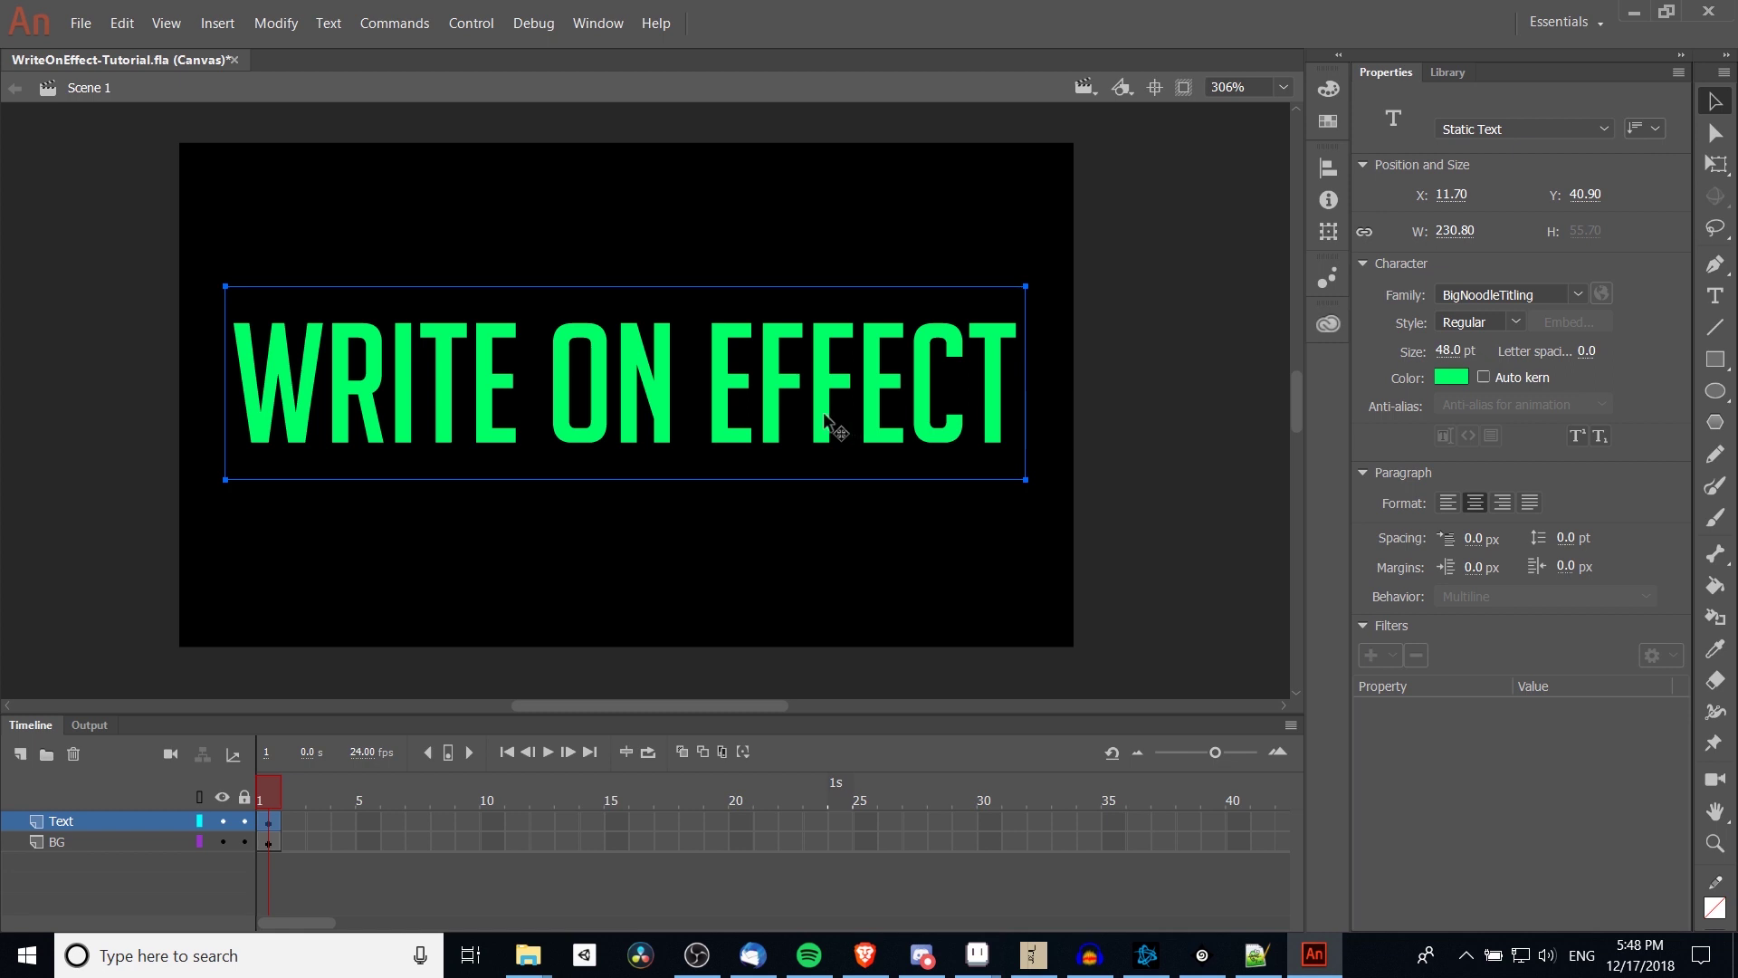
key("ctrl+b")
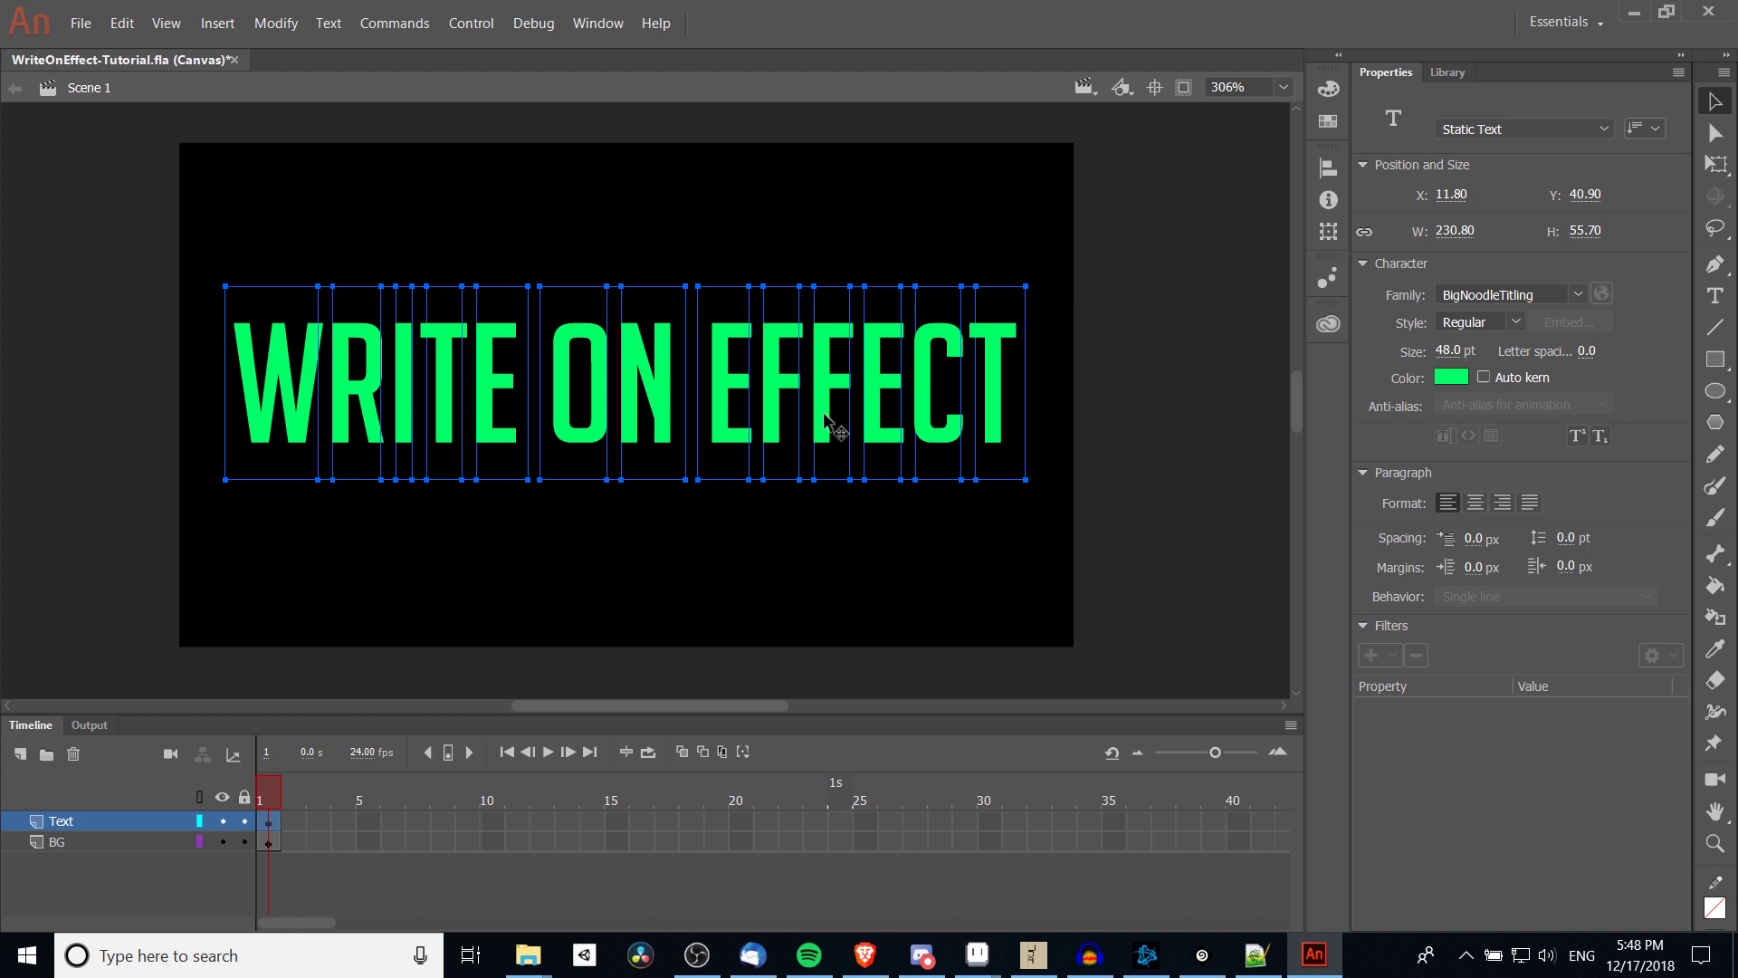
left_click(991, 381)
left_click(918, 376)
left_click(884, 385)
left_click(842, 389)
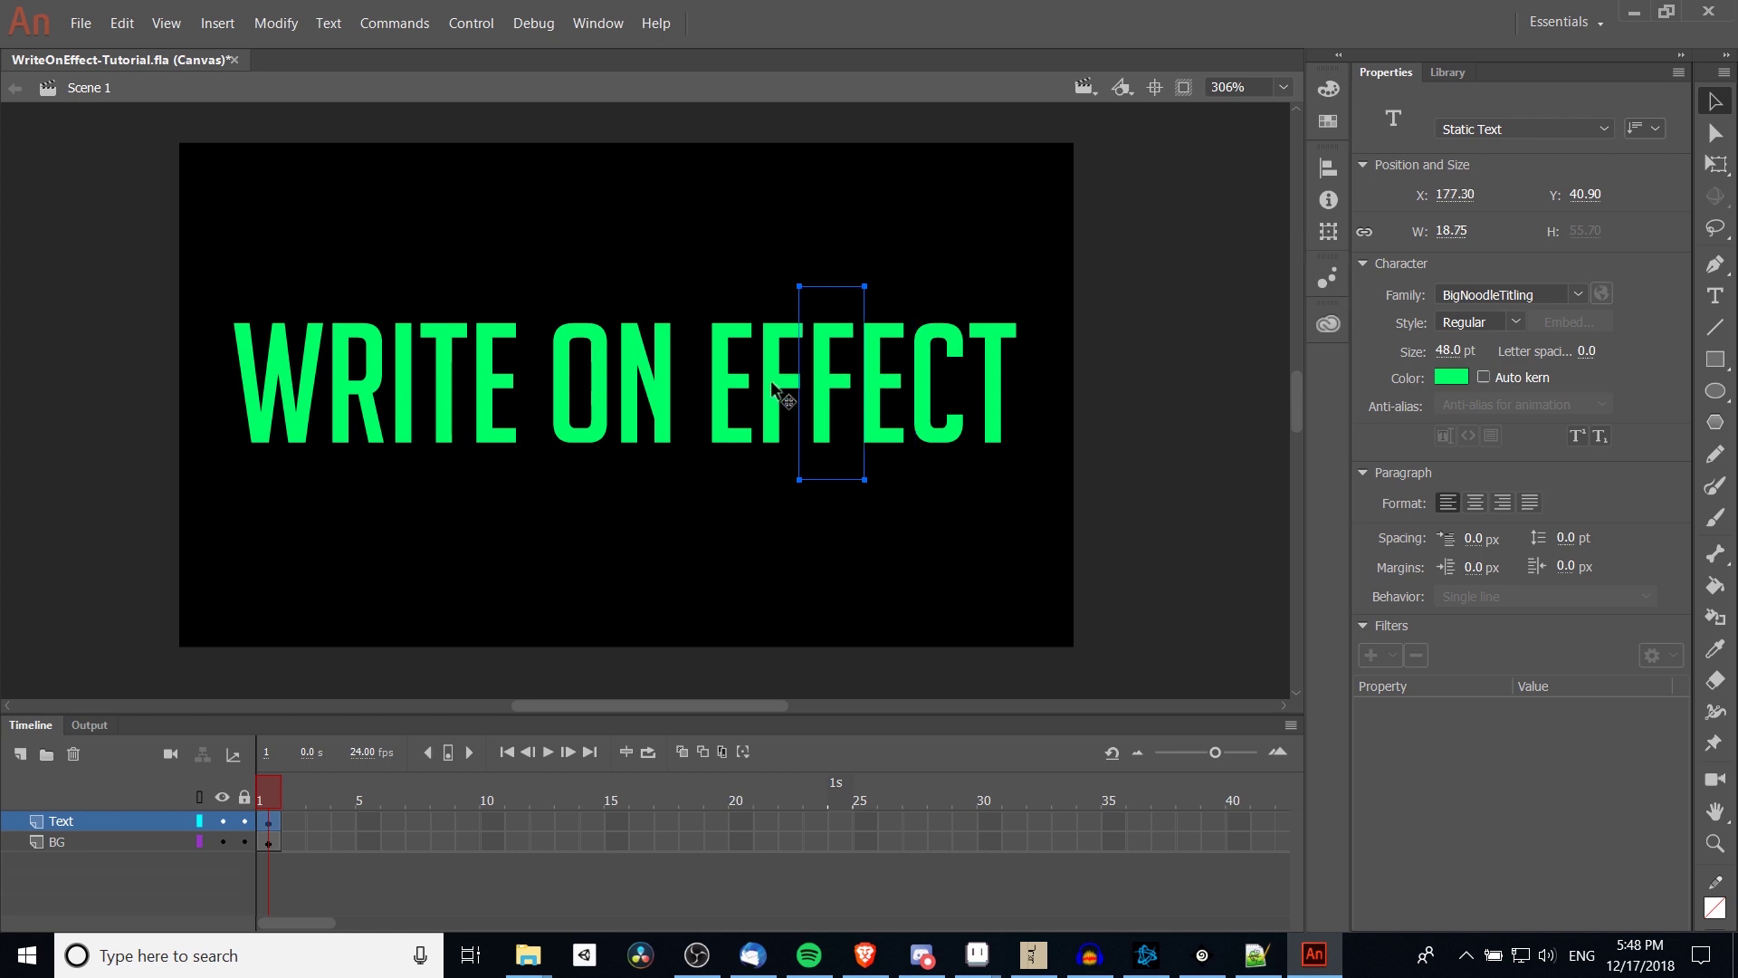
left_click(774, 389)
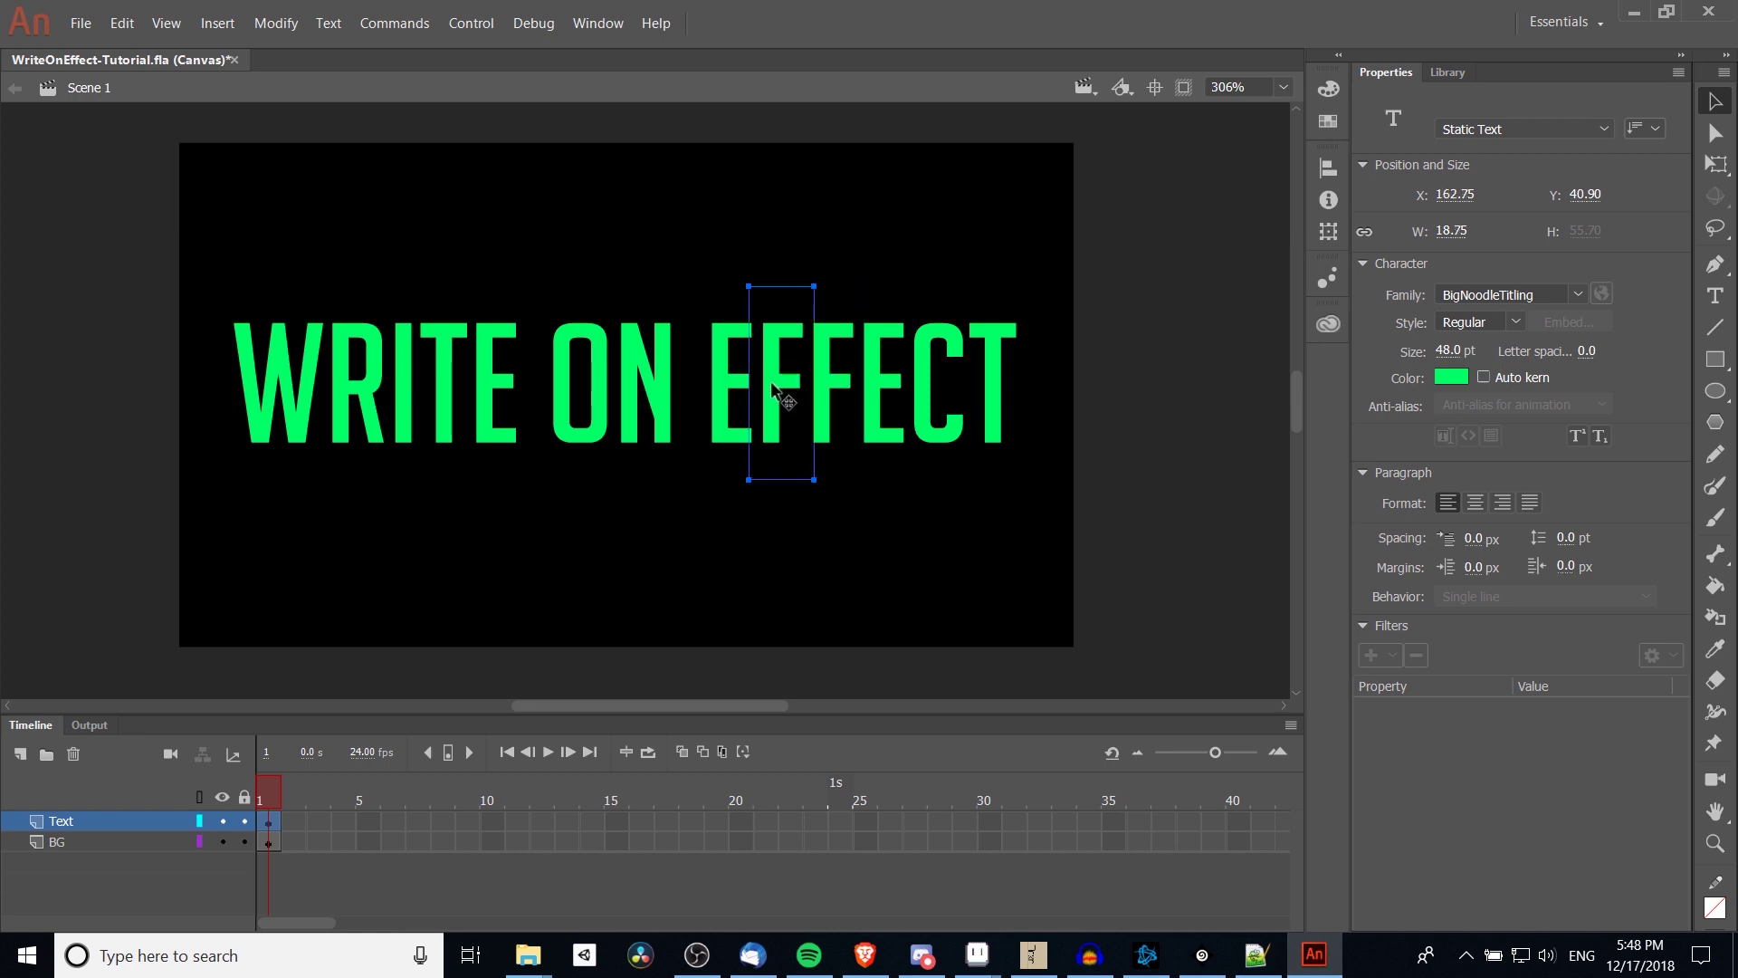
Convert Text-layer frames 1–20 to keyframes and scrub through them to verify the title.
left_click(266, 822)
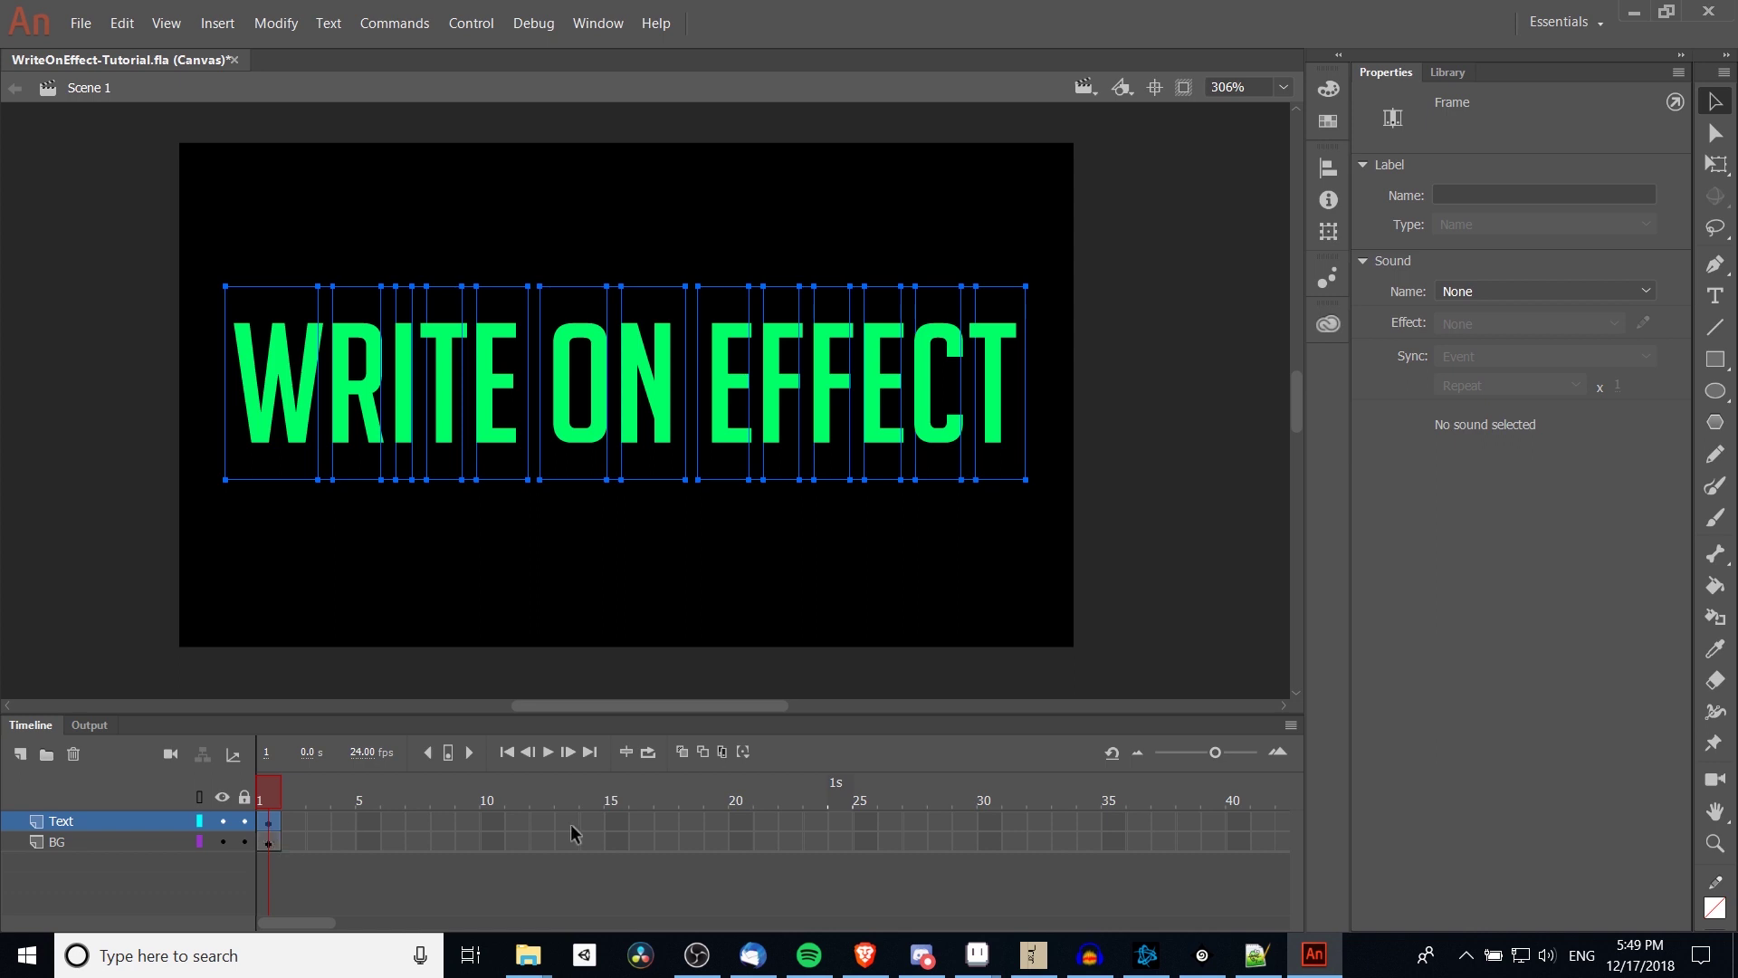
key("ctrl+shift+a")
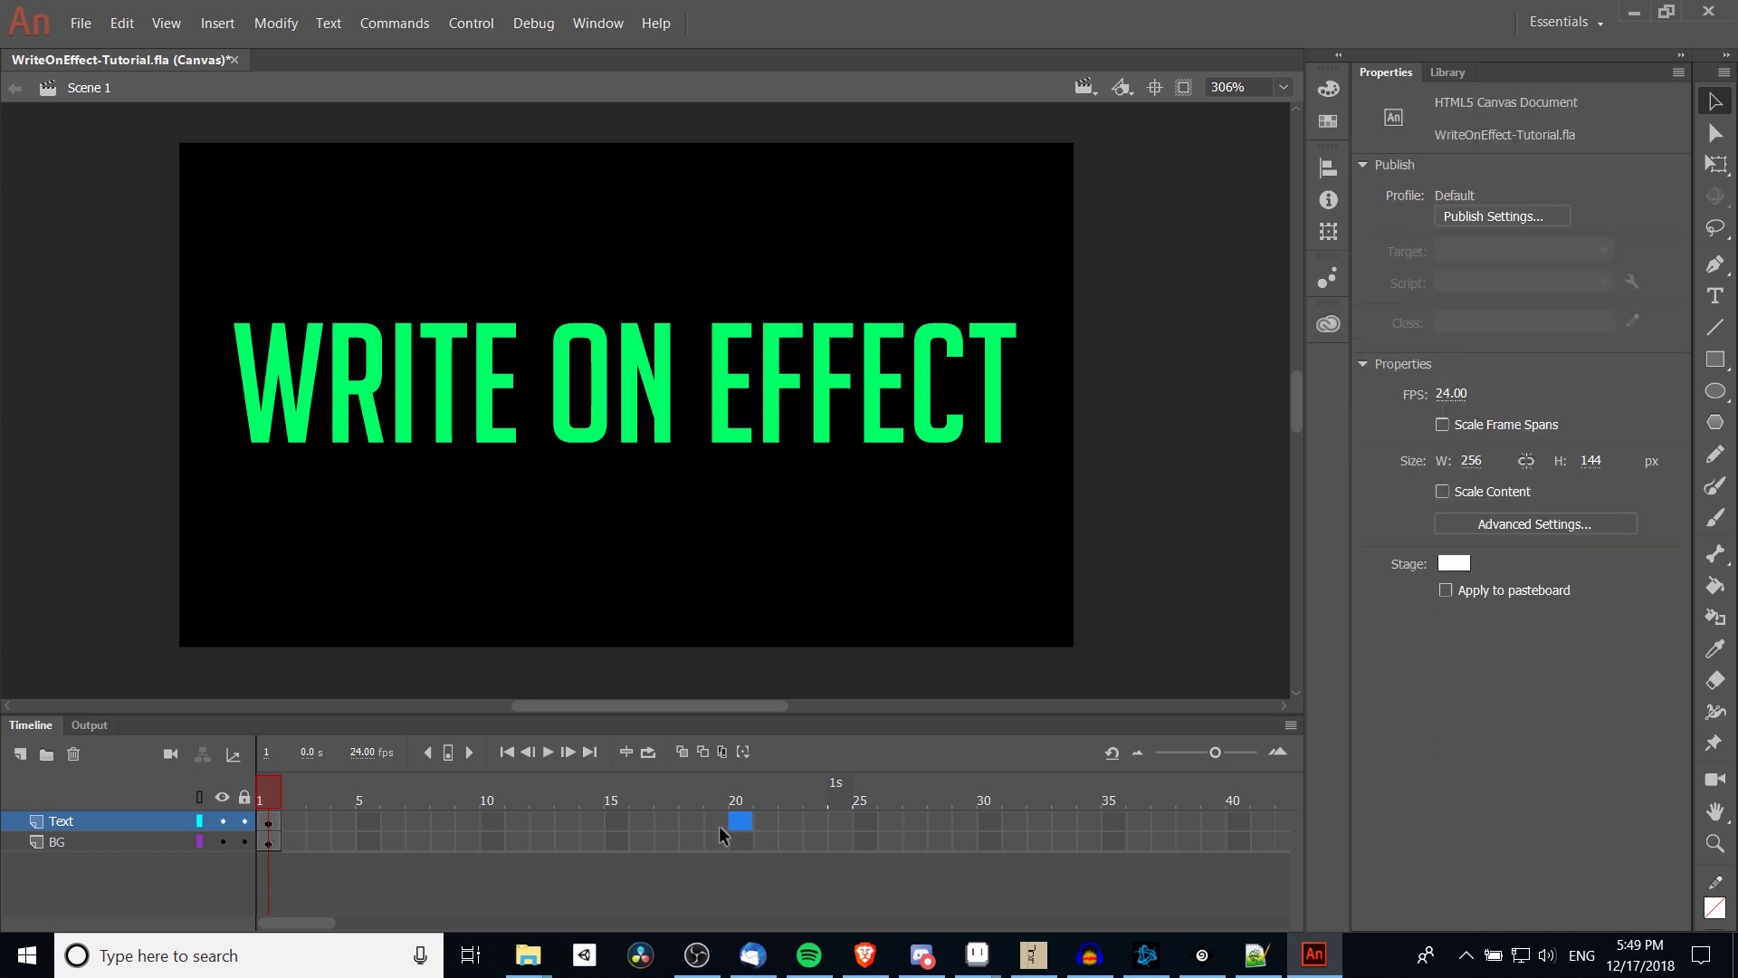
left_click(268, 822, "shift")
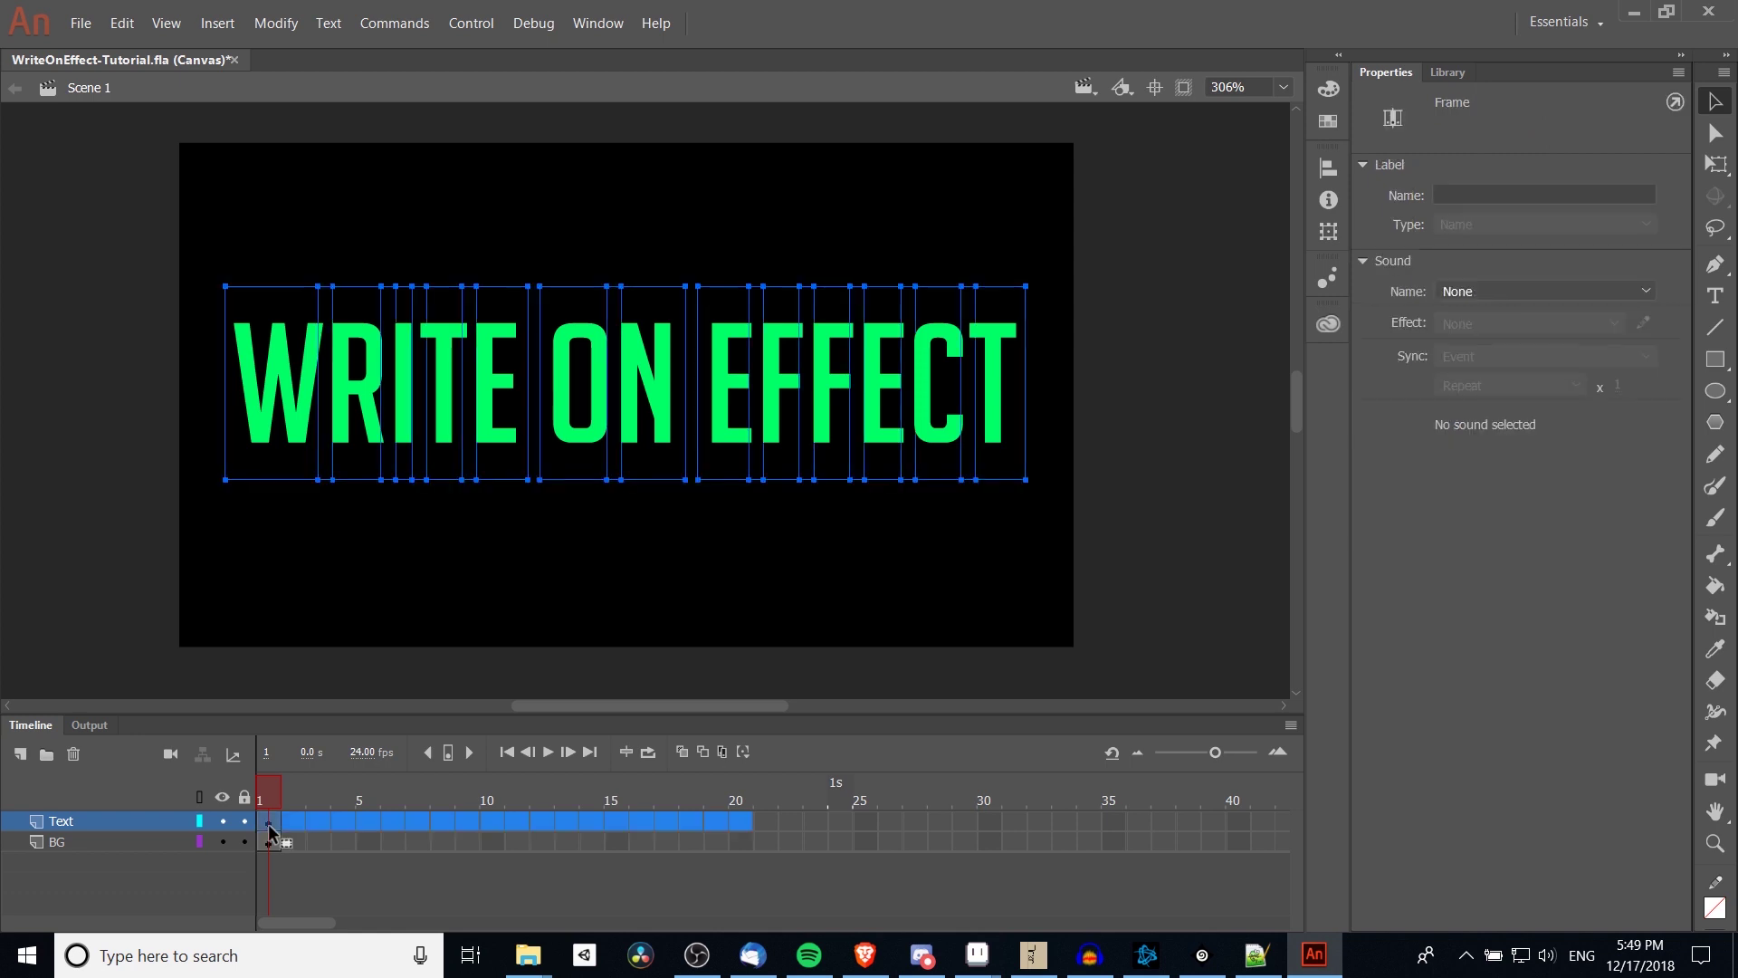
left_click_drag(268, 824, 296, 825)
right_click(299, 828)
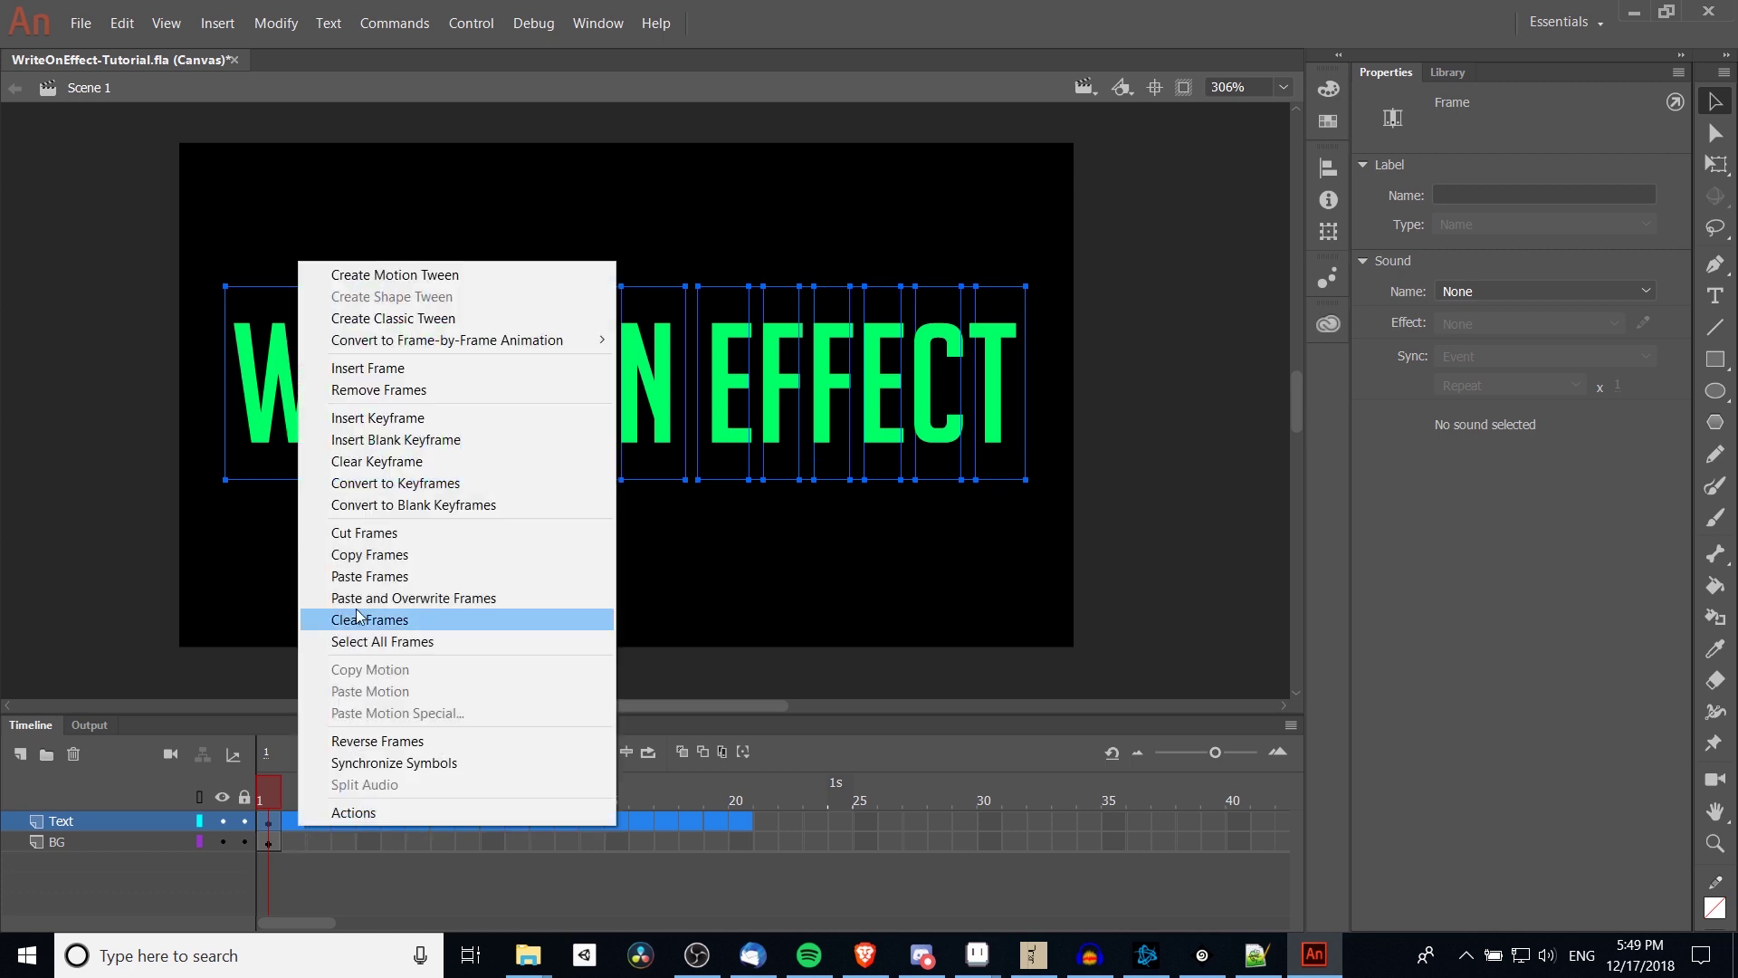
left_click(413, 490)
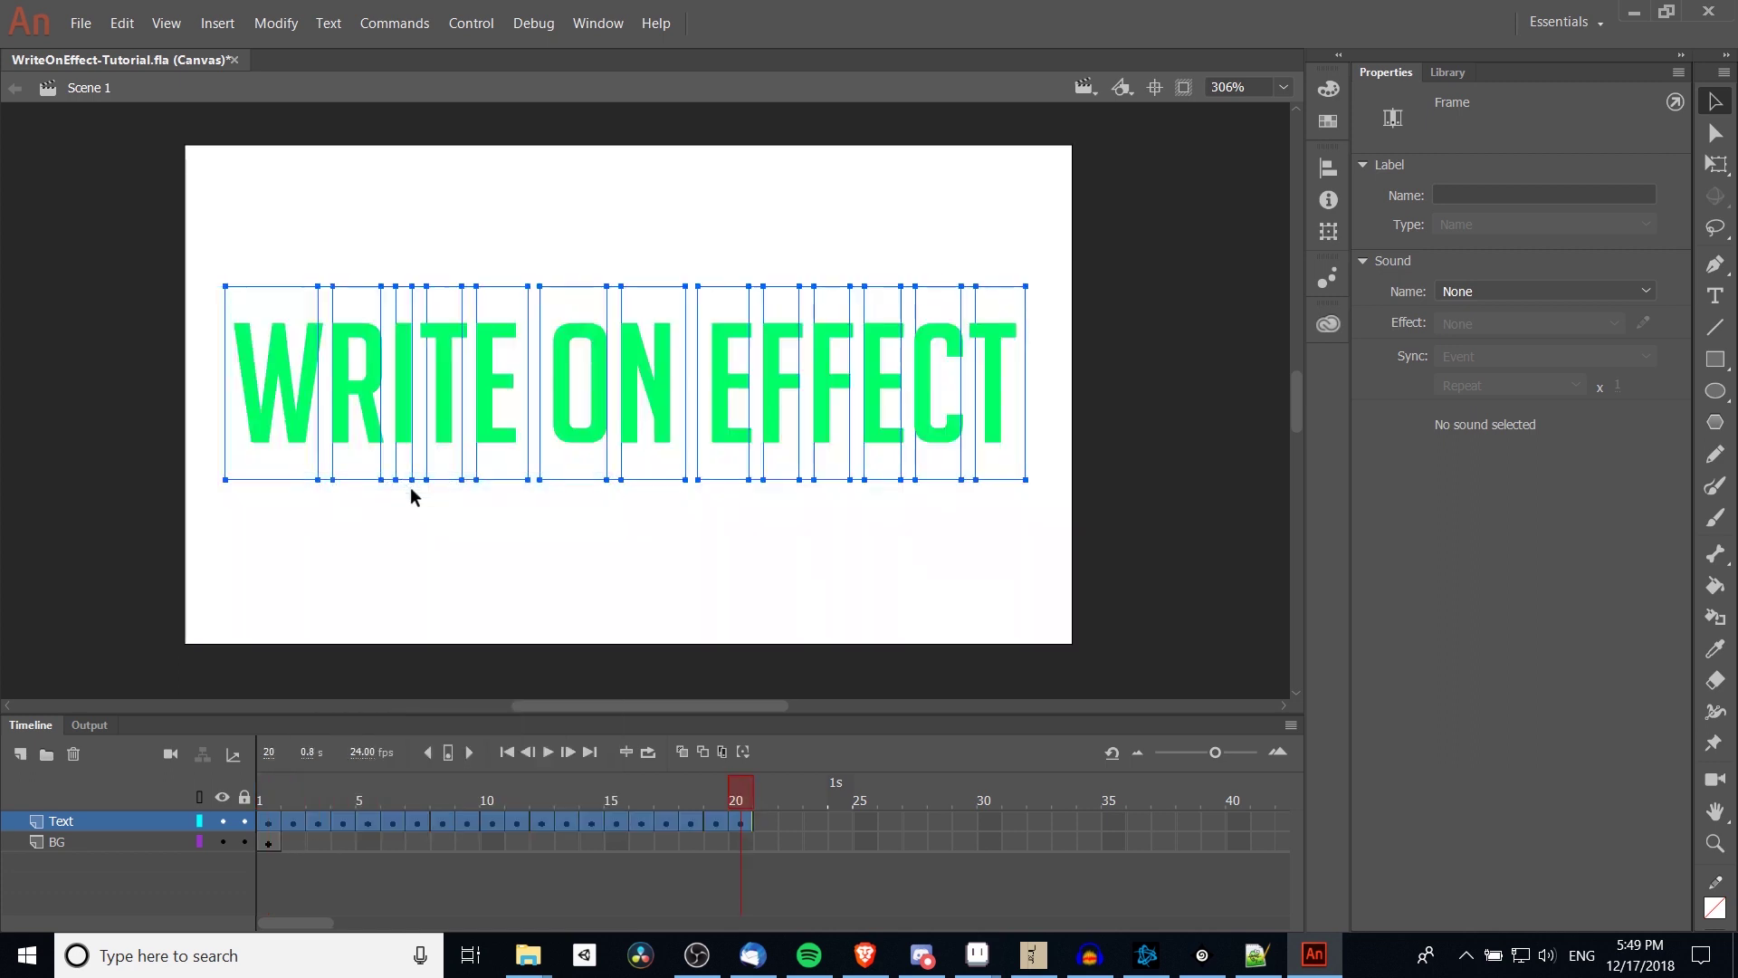
left_click_drag(543, 772, 738, 782)
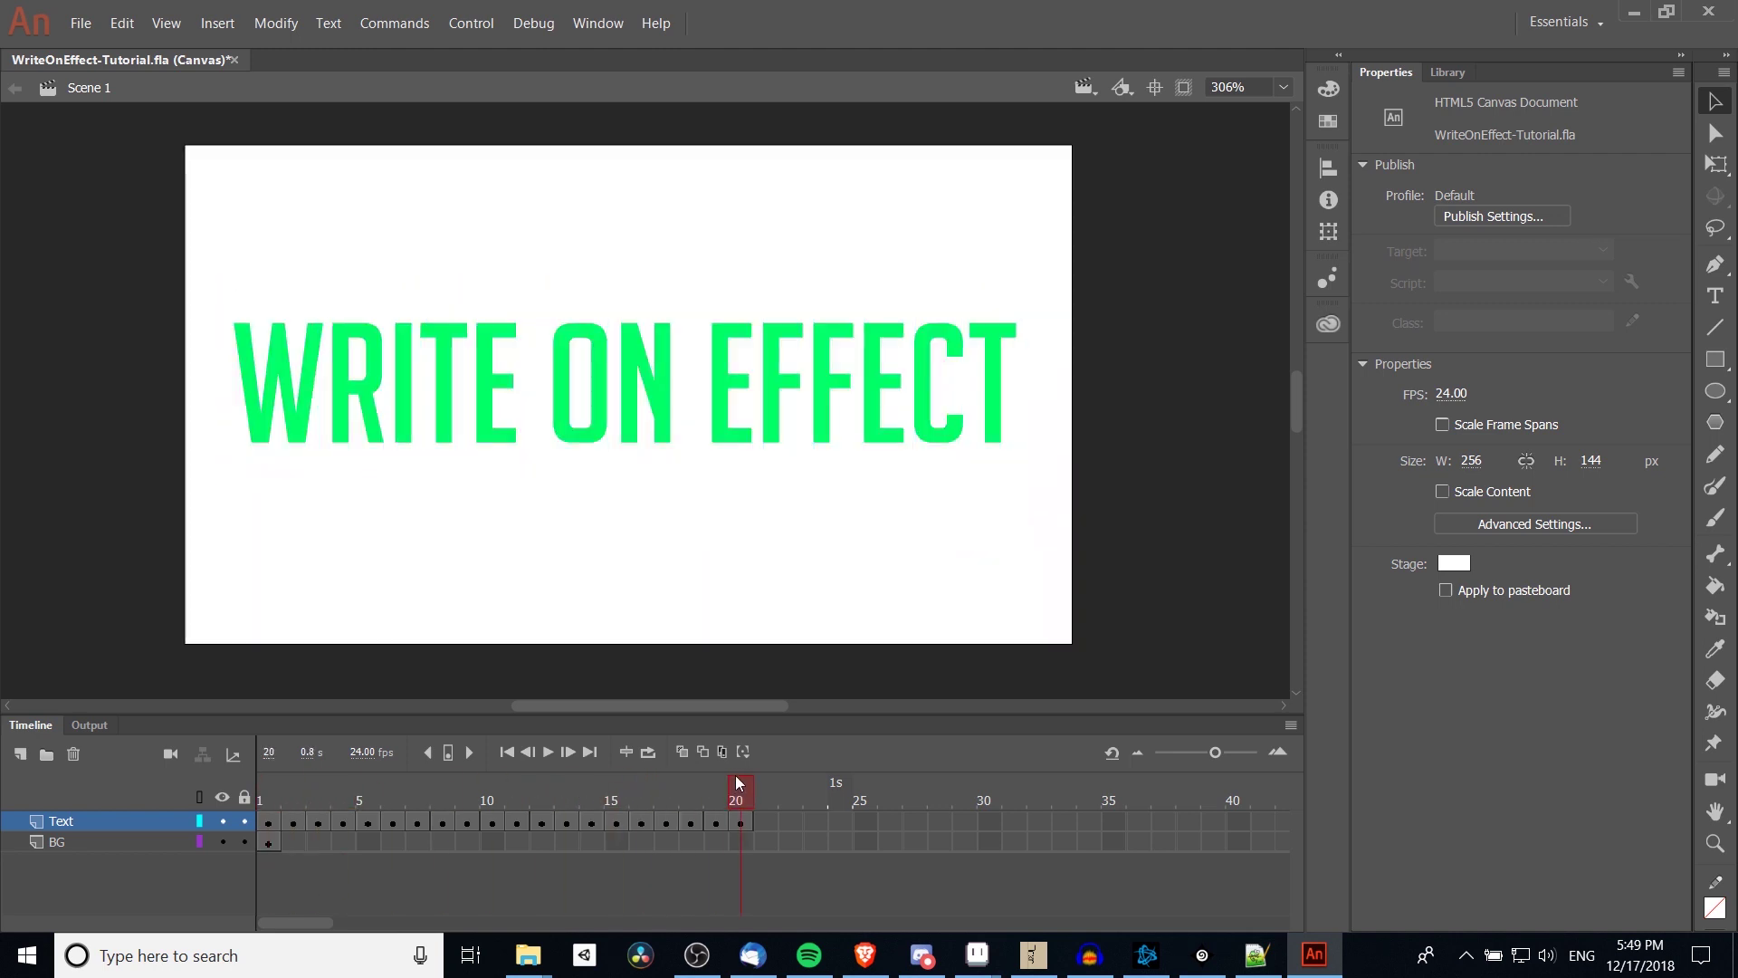
Insert frames on the BG layer out to frame 20.
right_click(746, 842)
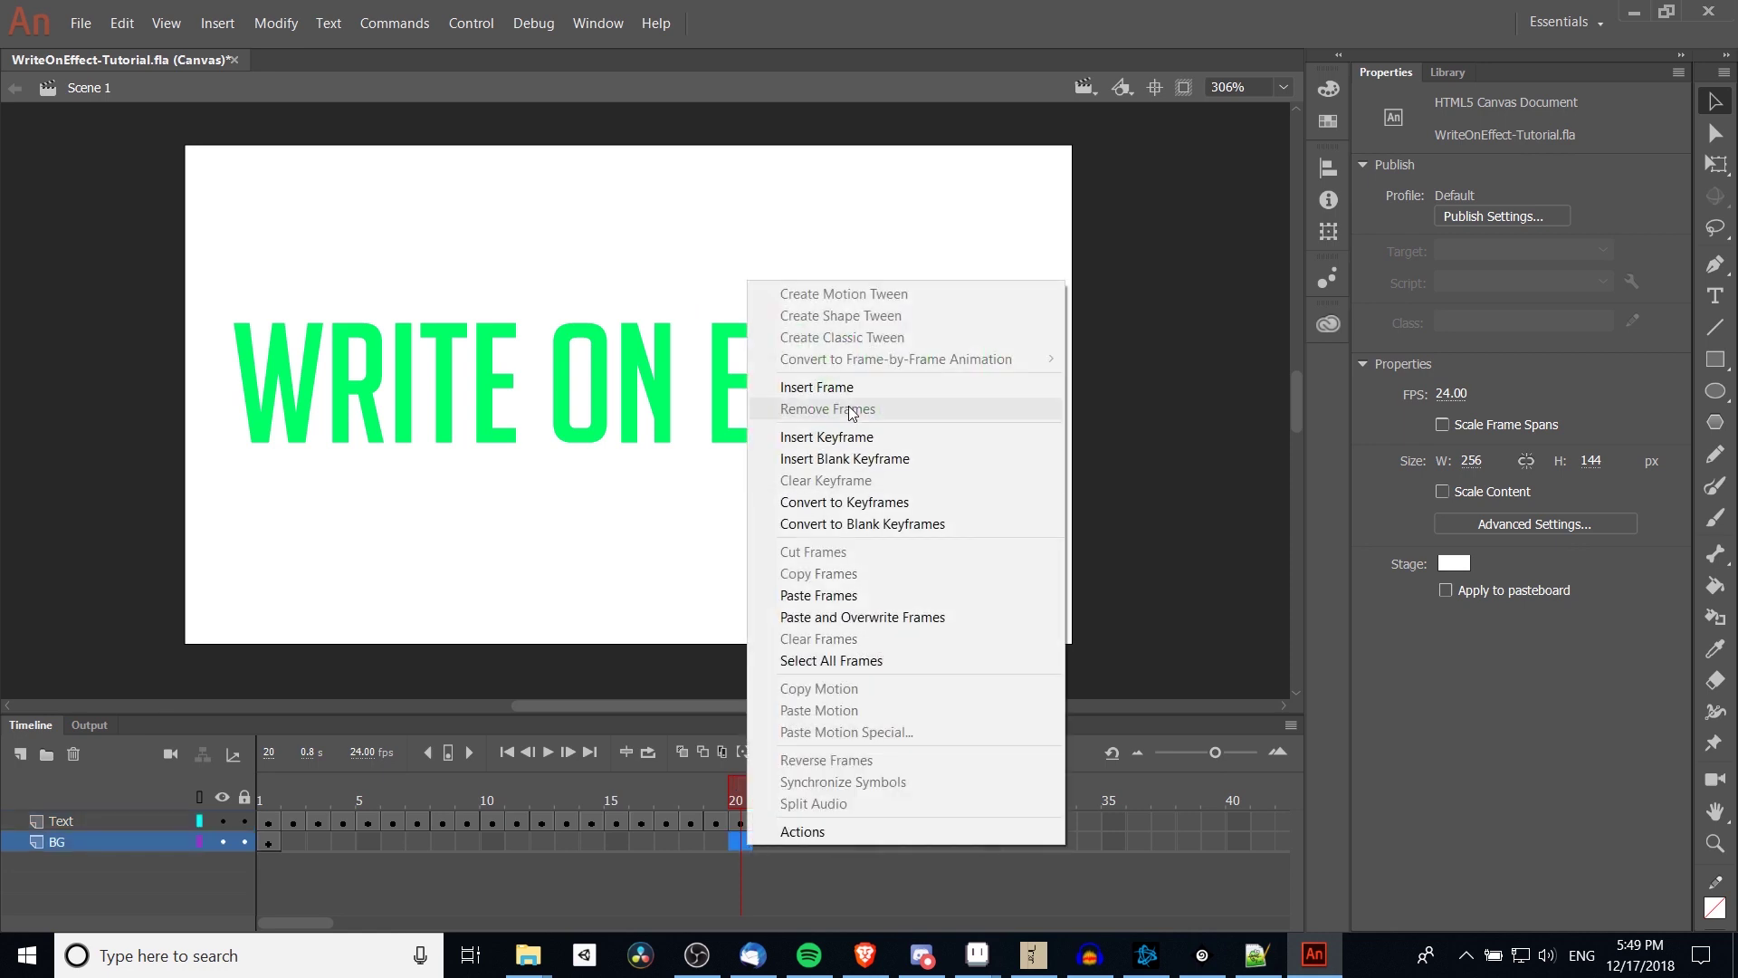
left_click(861, 396)
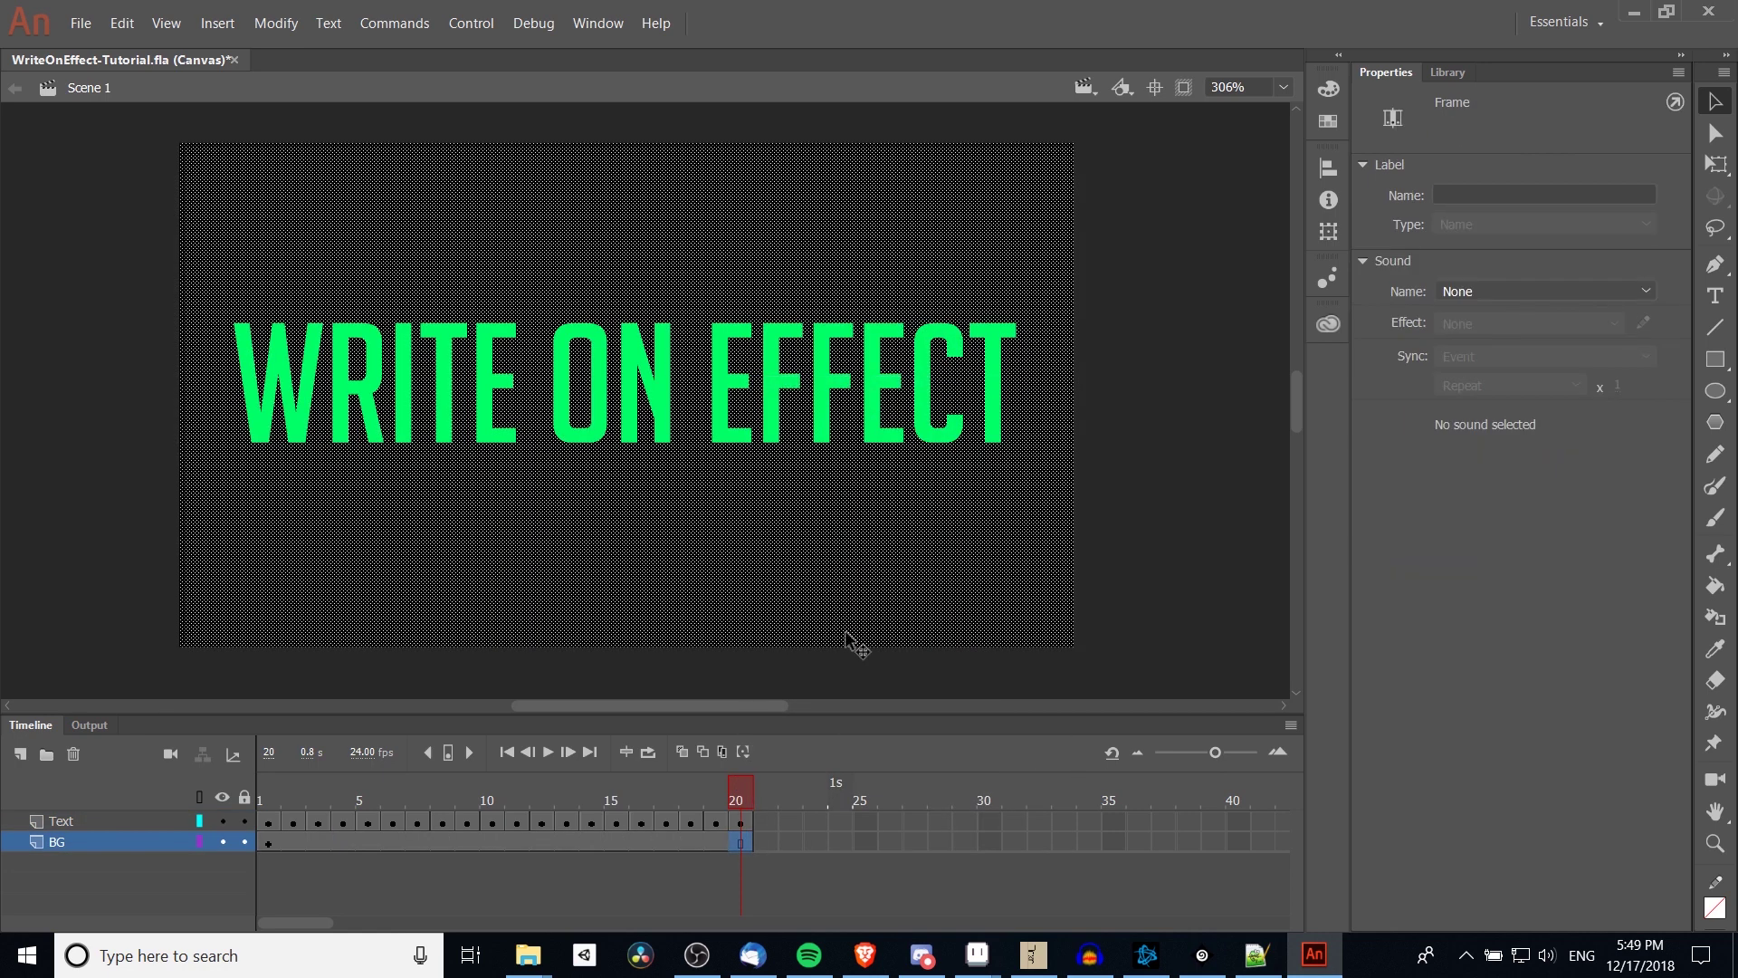
left_click(1138, 537)
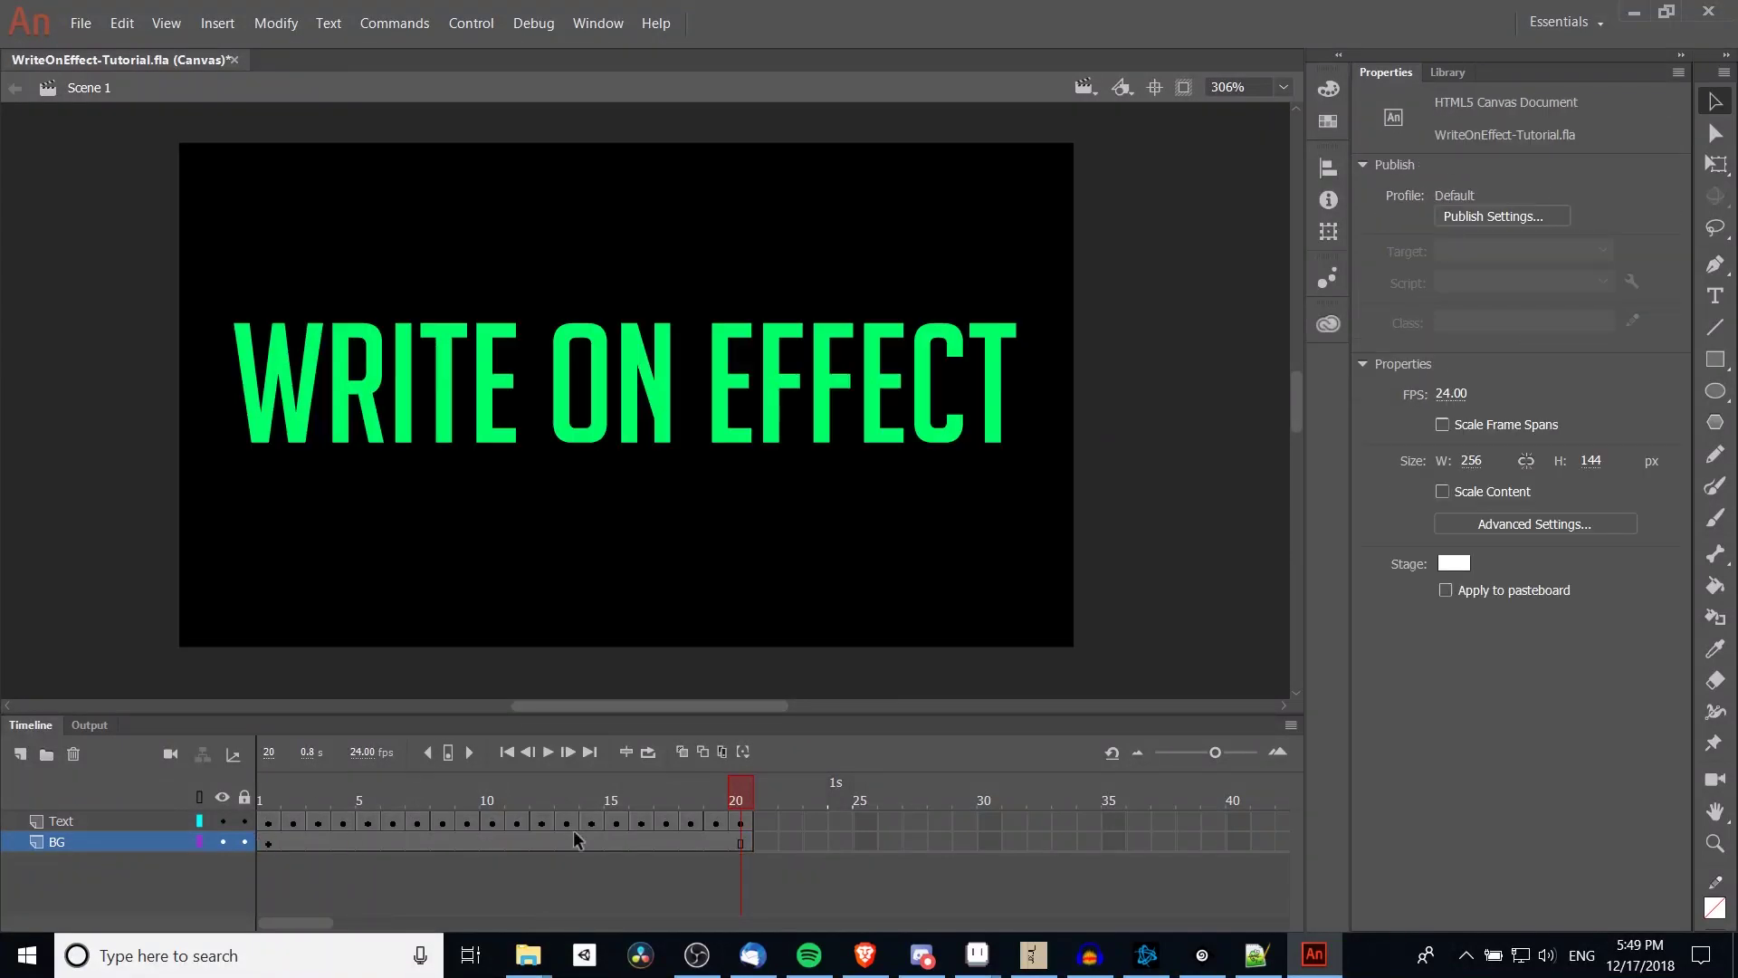
Return to frame 1 and select the letter objects on the stage.
left_click(264, 822)
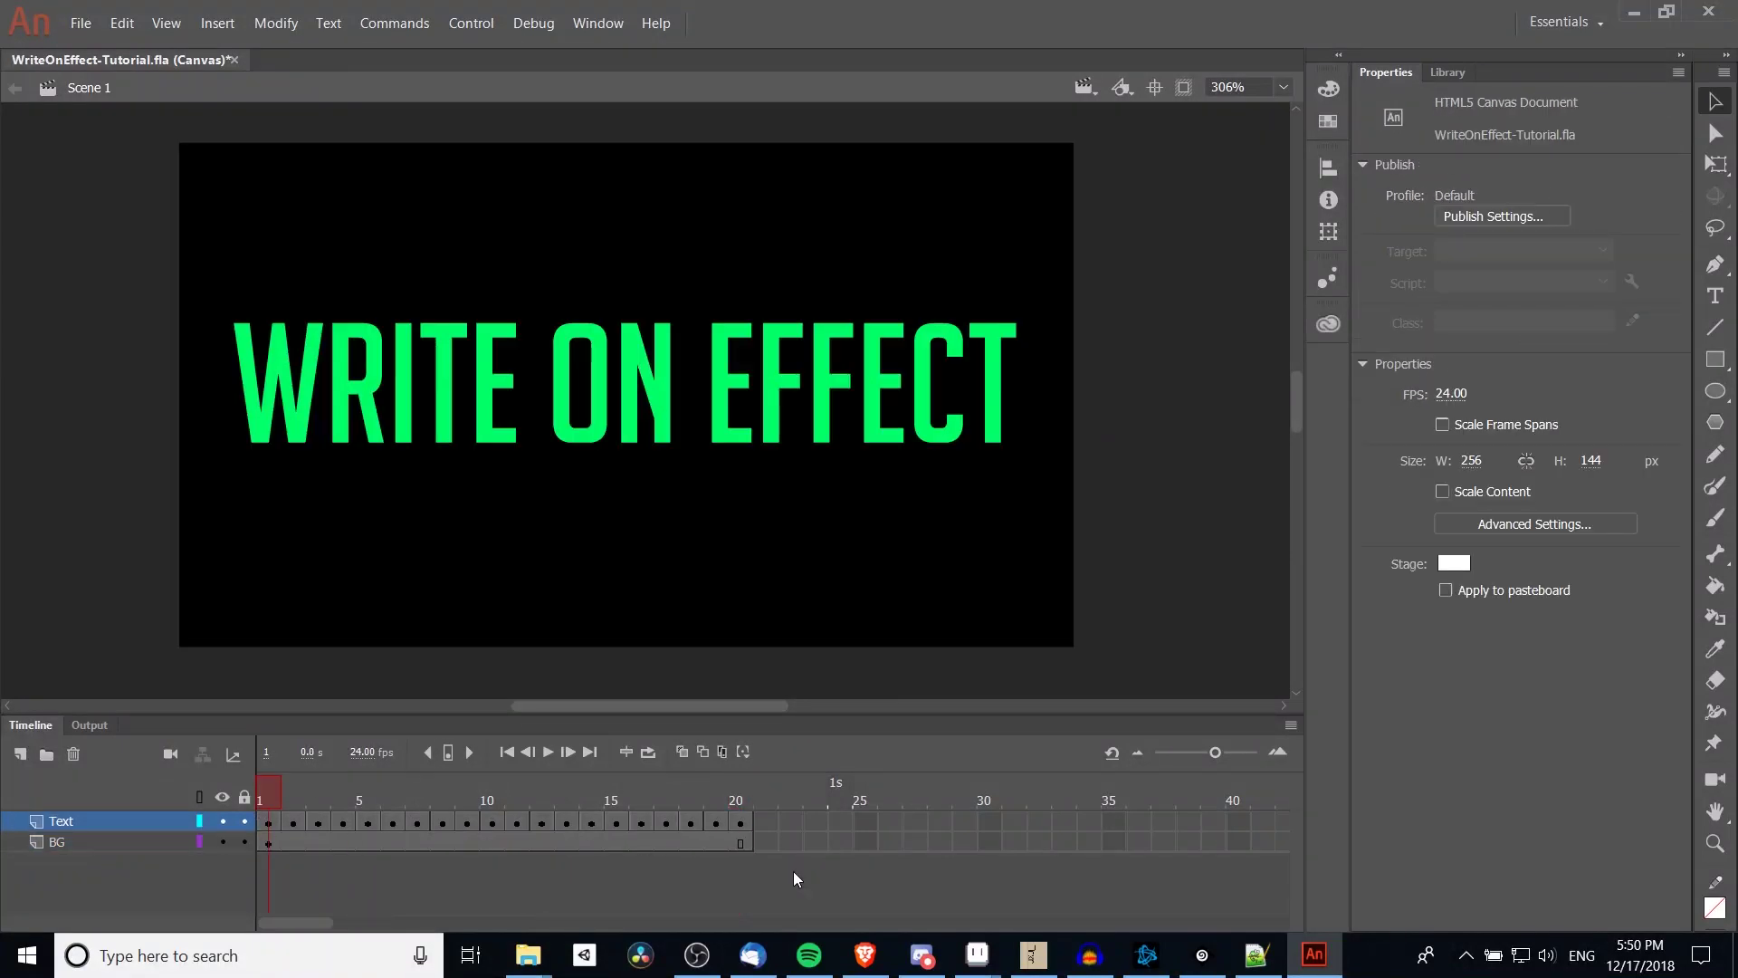
left_click(262, 824)
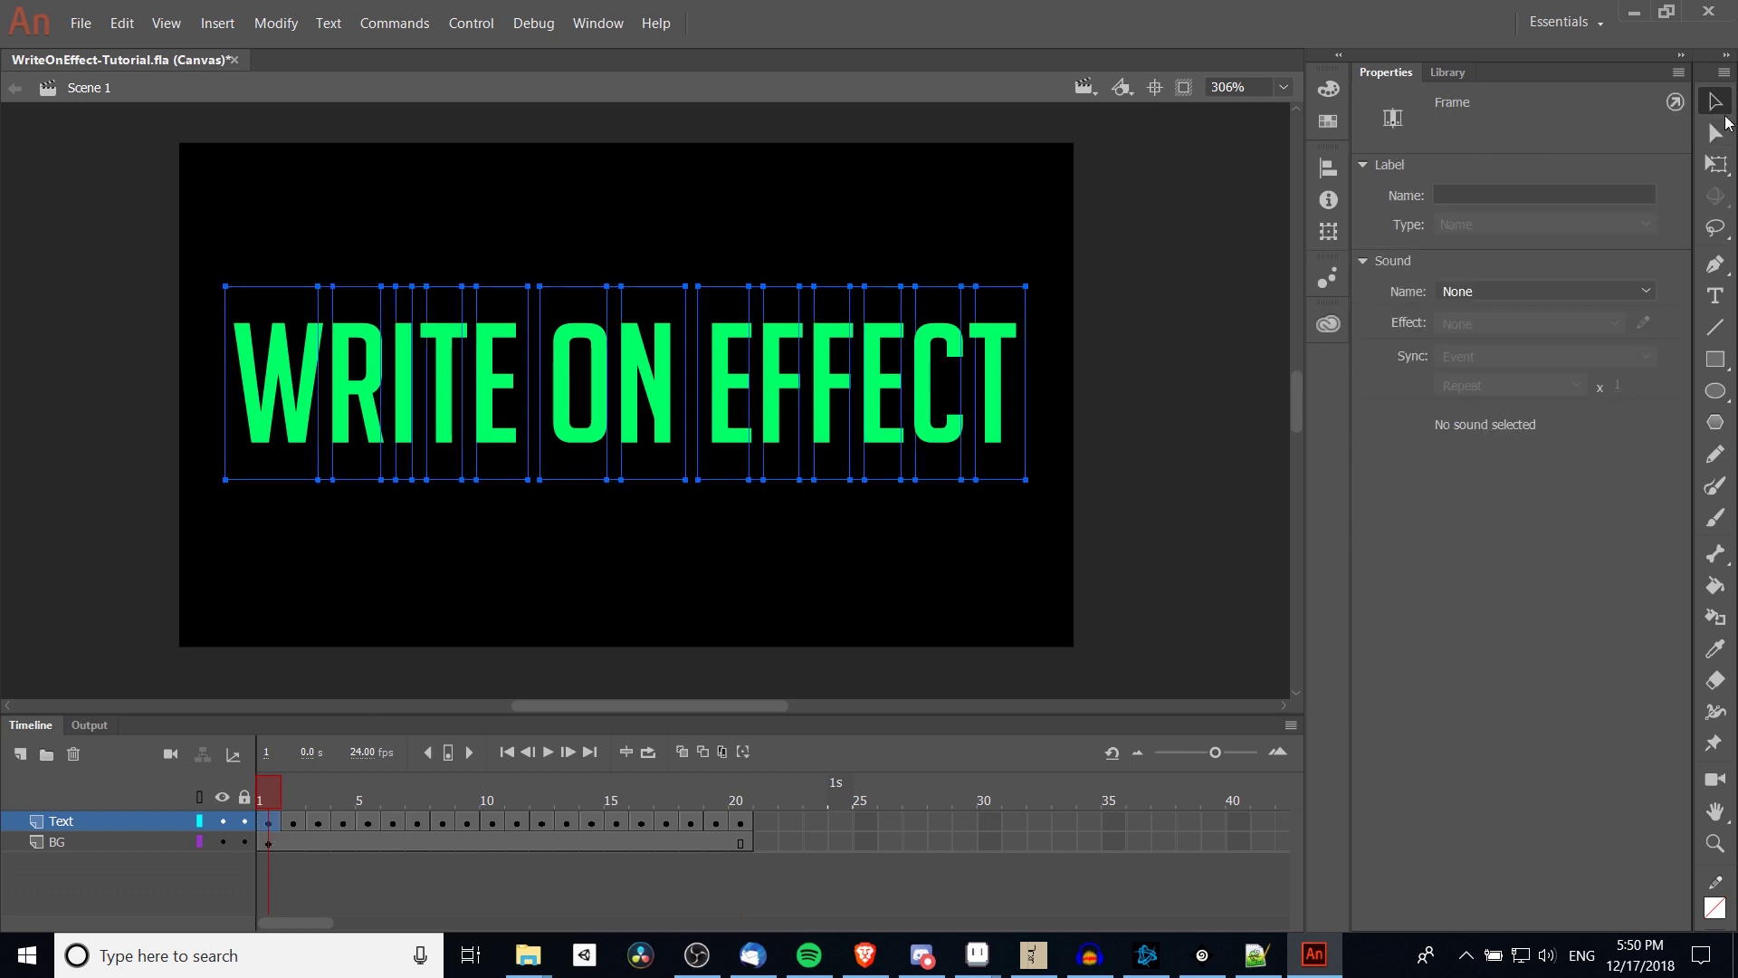
left_click(1722, 109)
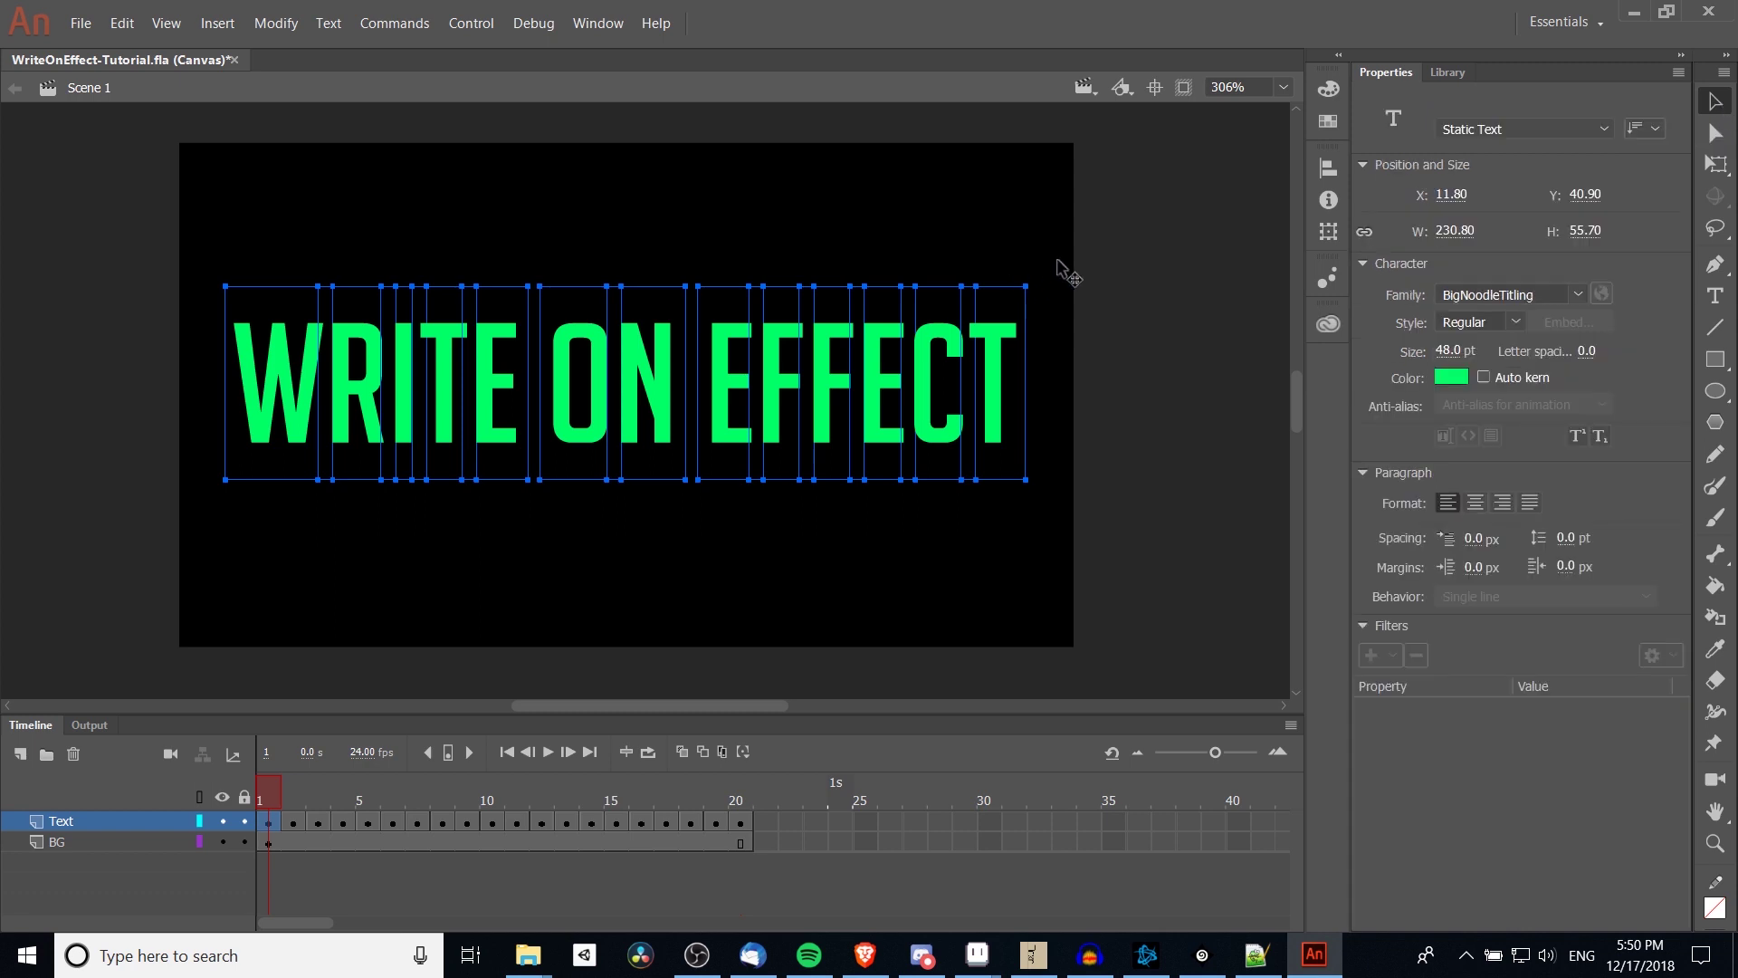
left_click(1001, 242)
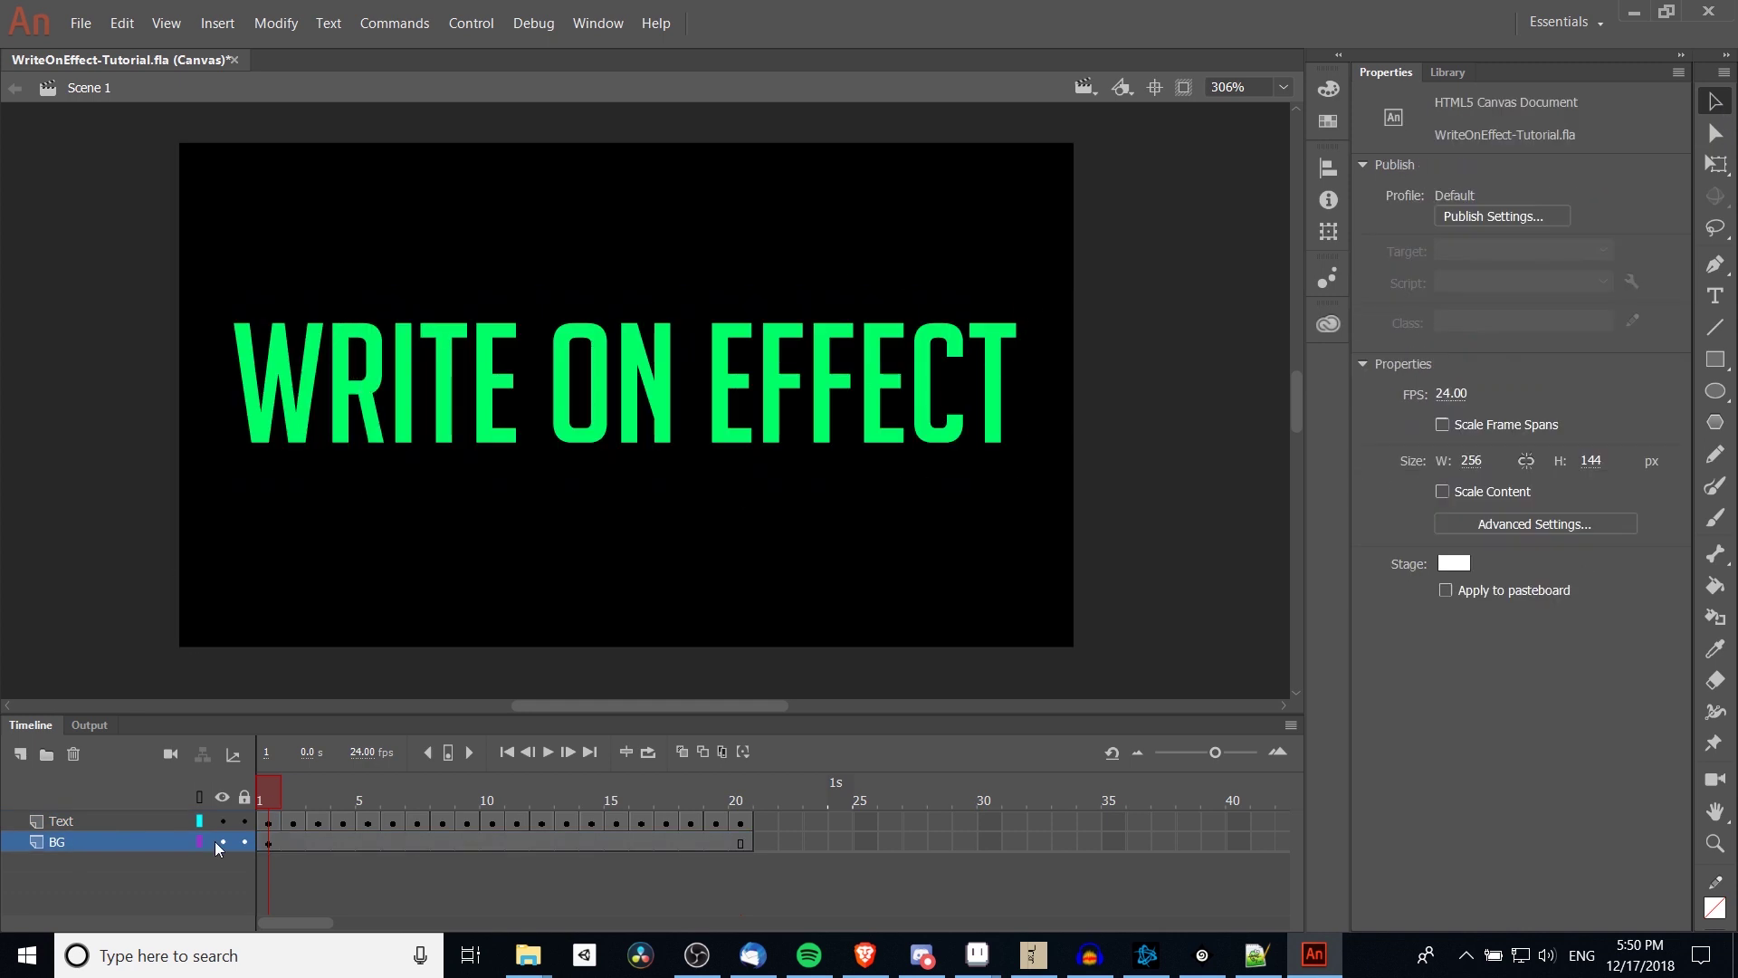
Lock the BG layer and delete every letter after W on frame 1.
left_click(1026, 497)
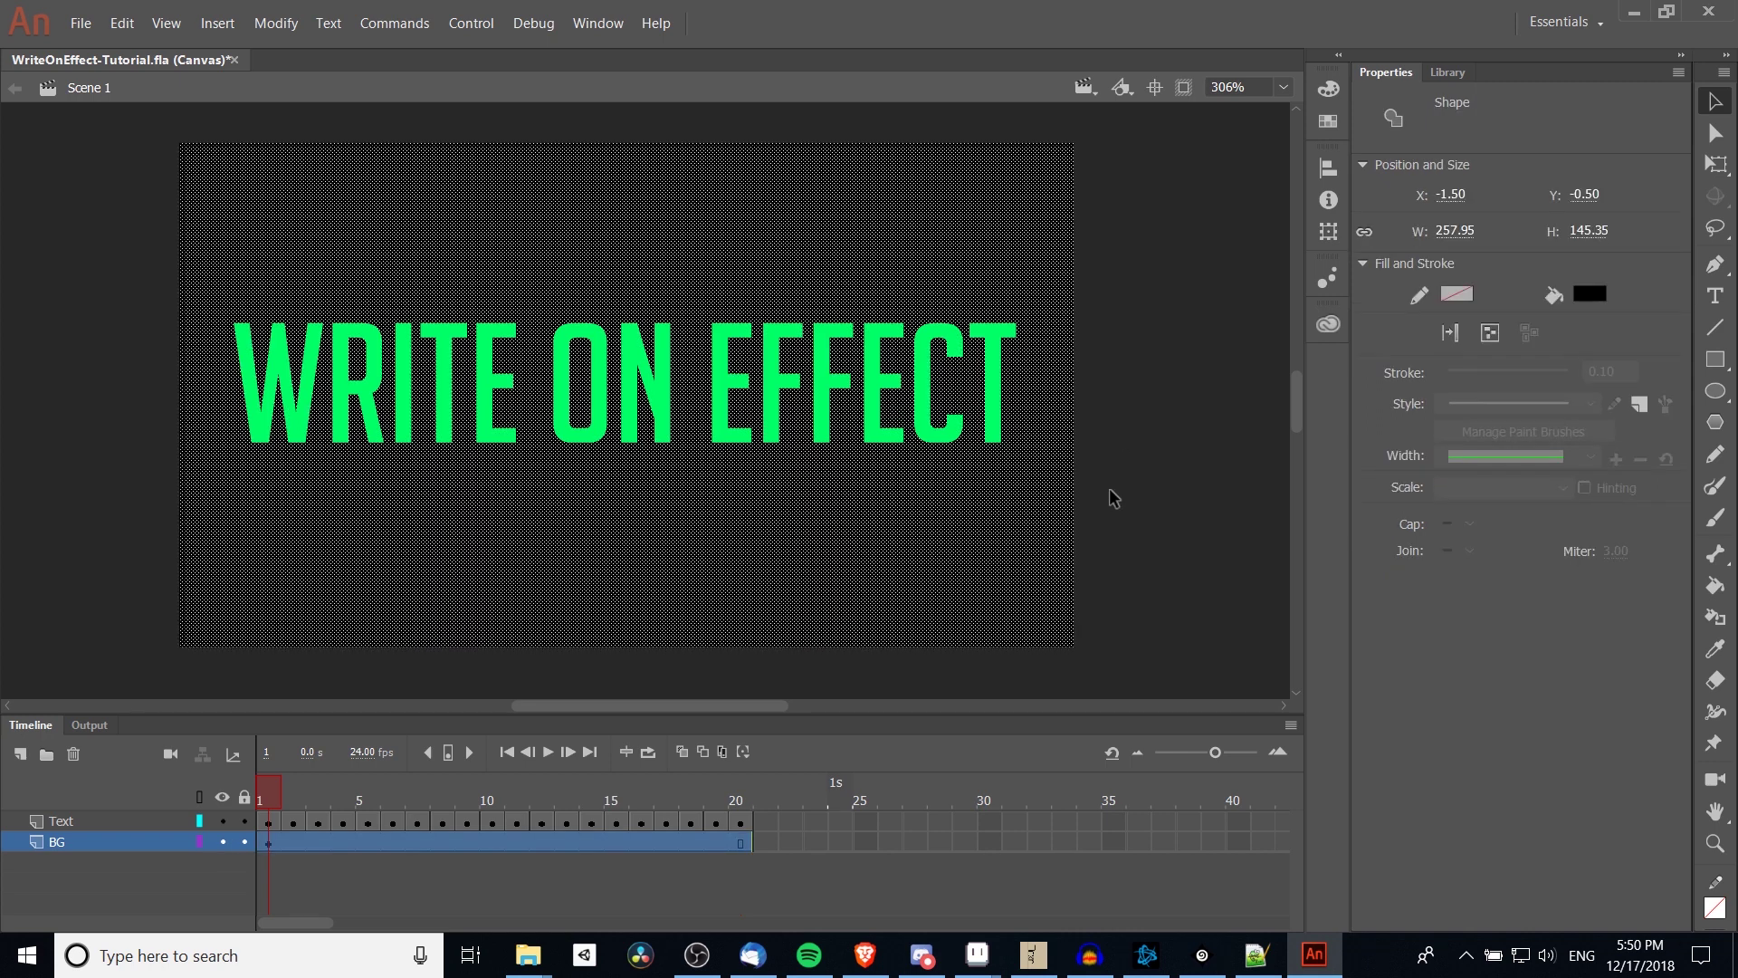
left_click(1153, 485)
left_click(244, 841)
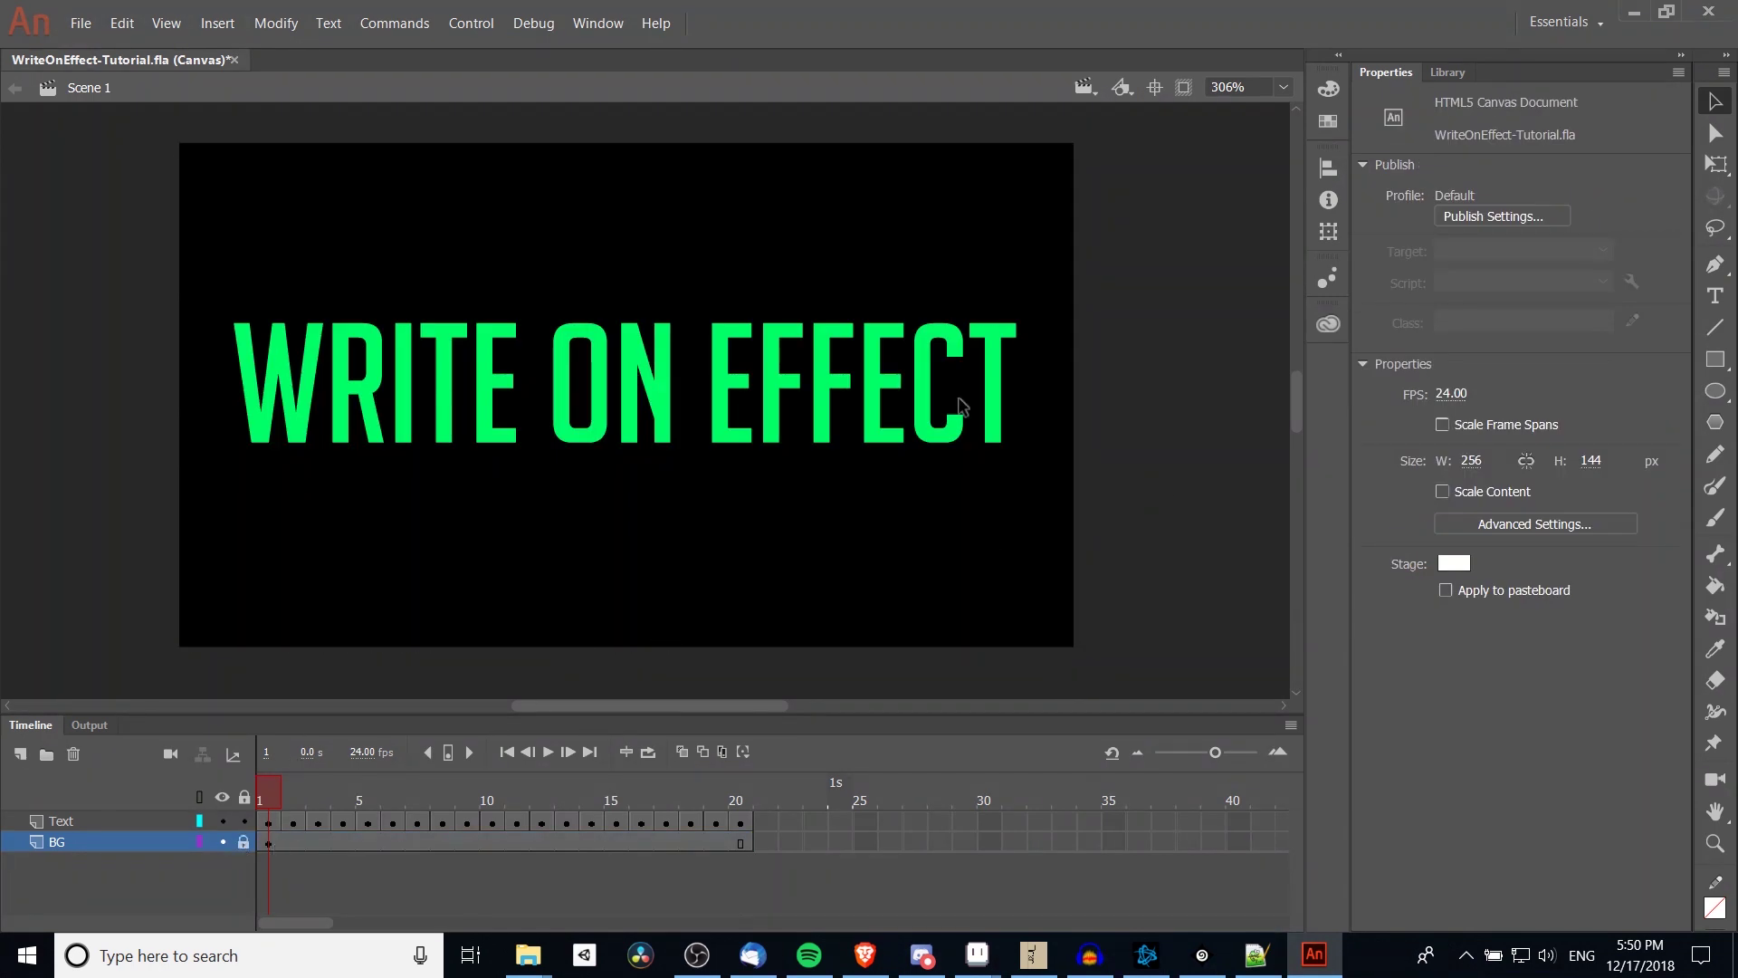
left_click_drag(1028, 503, 1032, 540)
left_click(1061, 566)
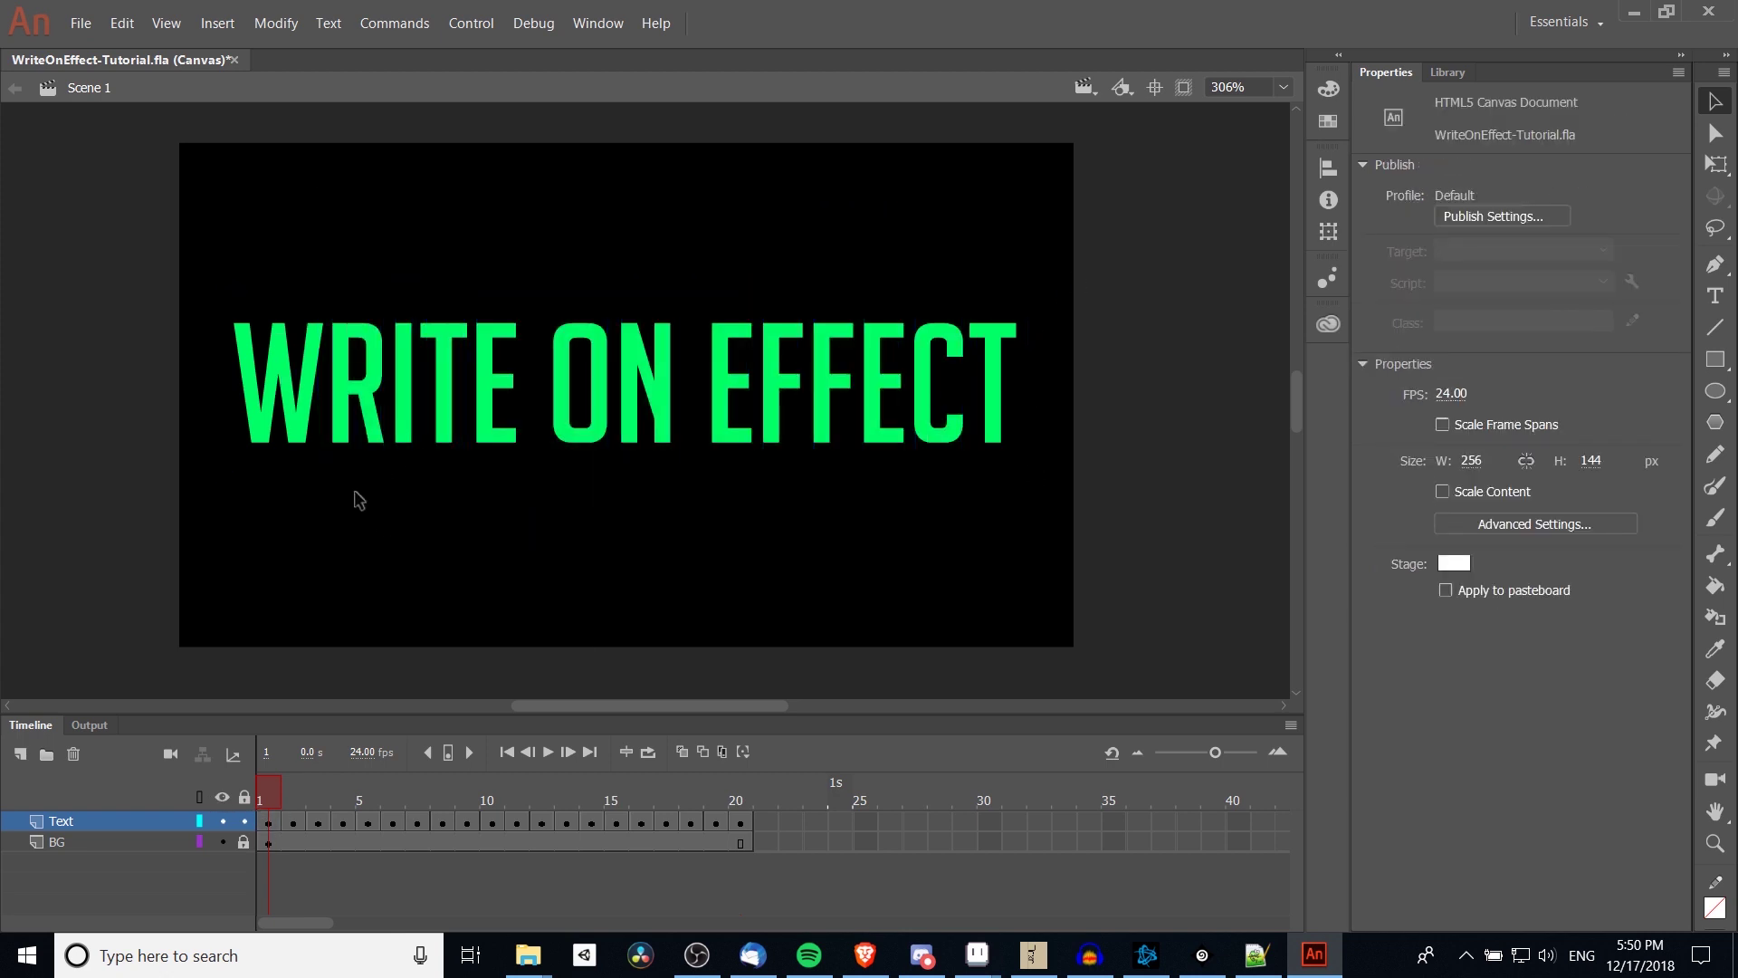
left_click_drag(353, 494, 986, 263)
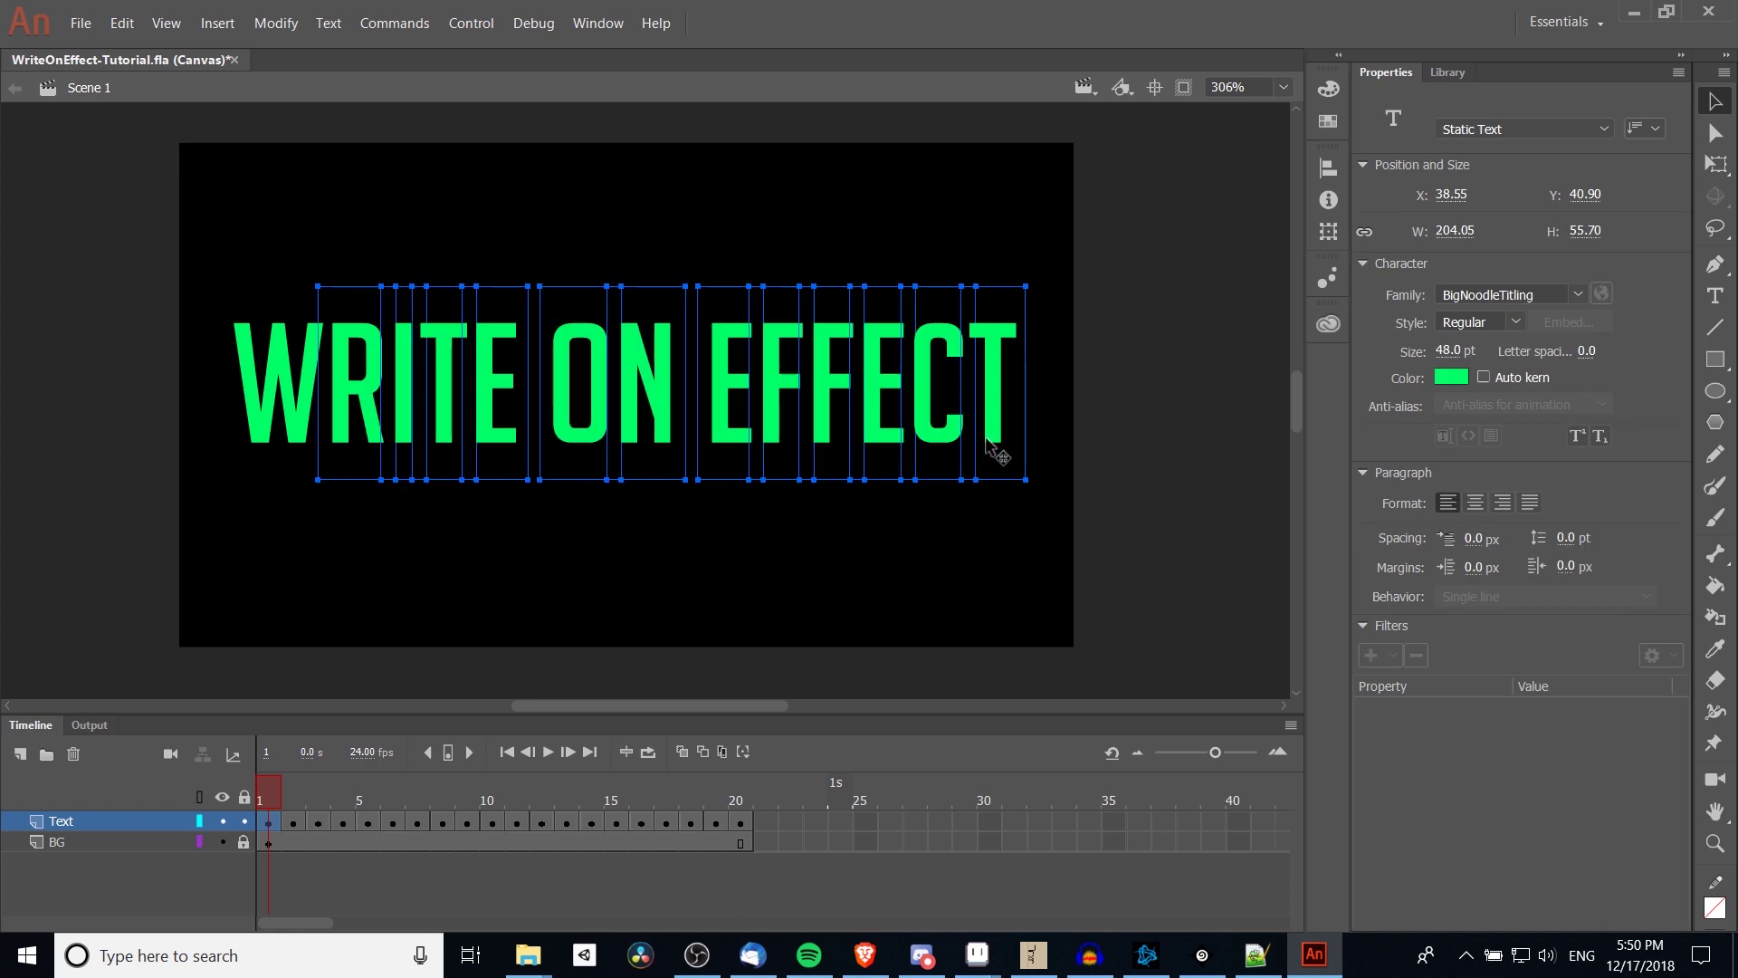
key("Delete")
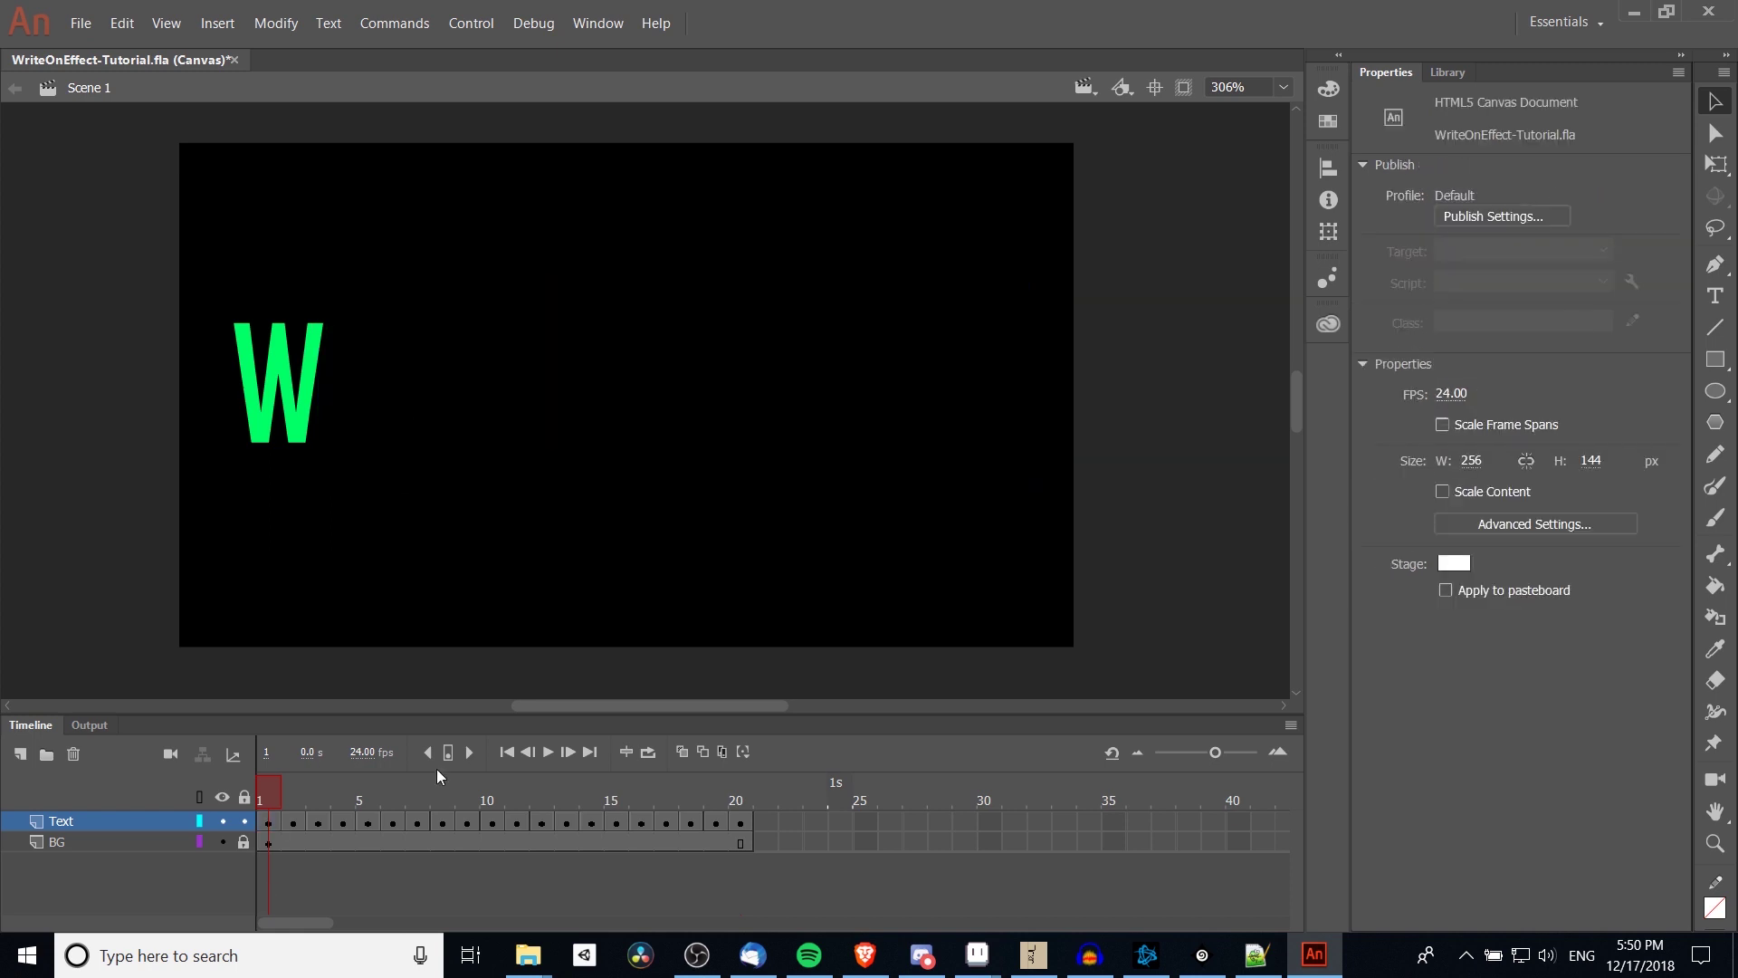
Trim frames 2–4 so they show WR, WRI and WRIT.
key(".")
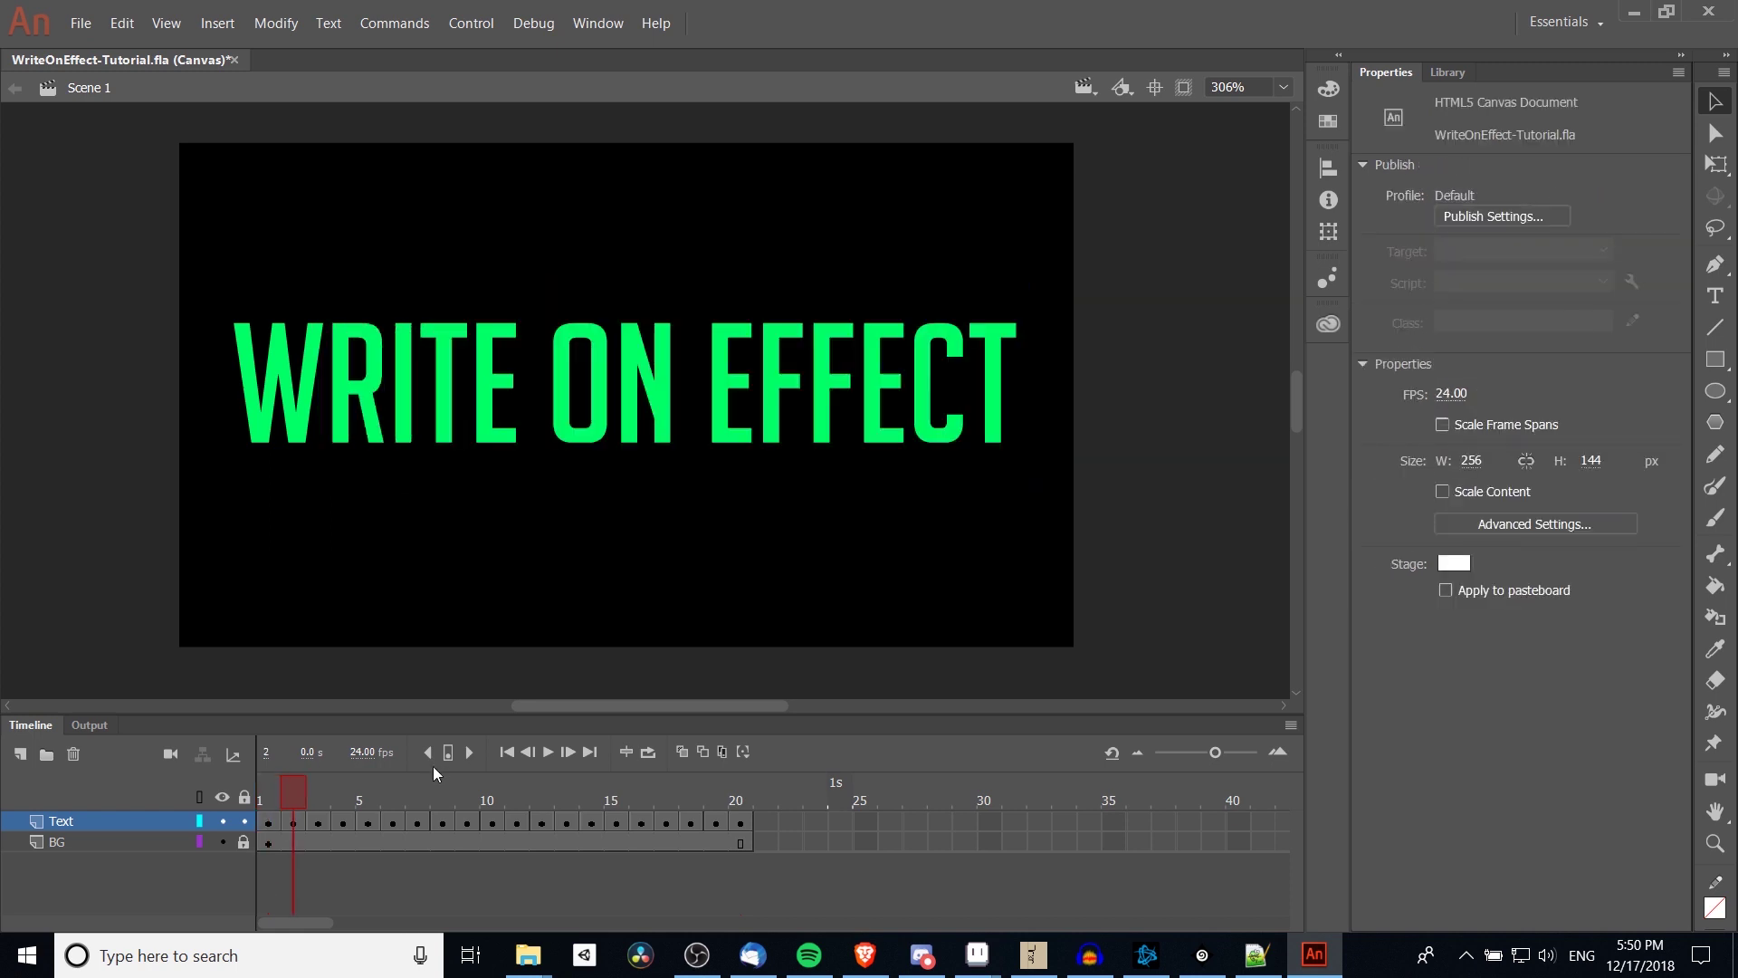
left_click_drag(398, 494, 1137, 263)
key("Delete")
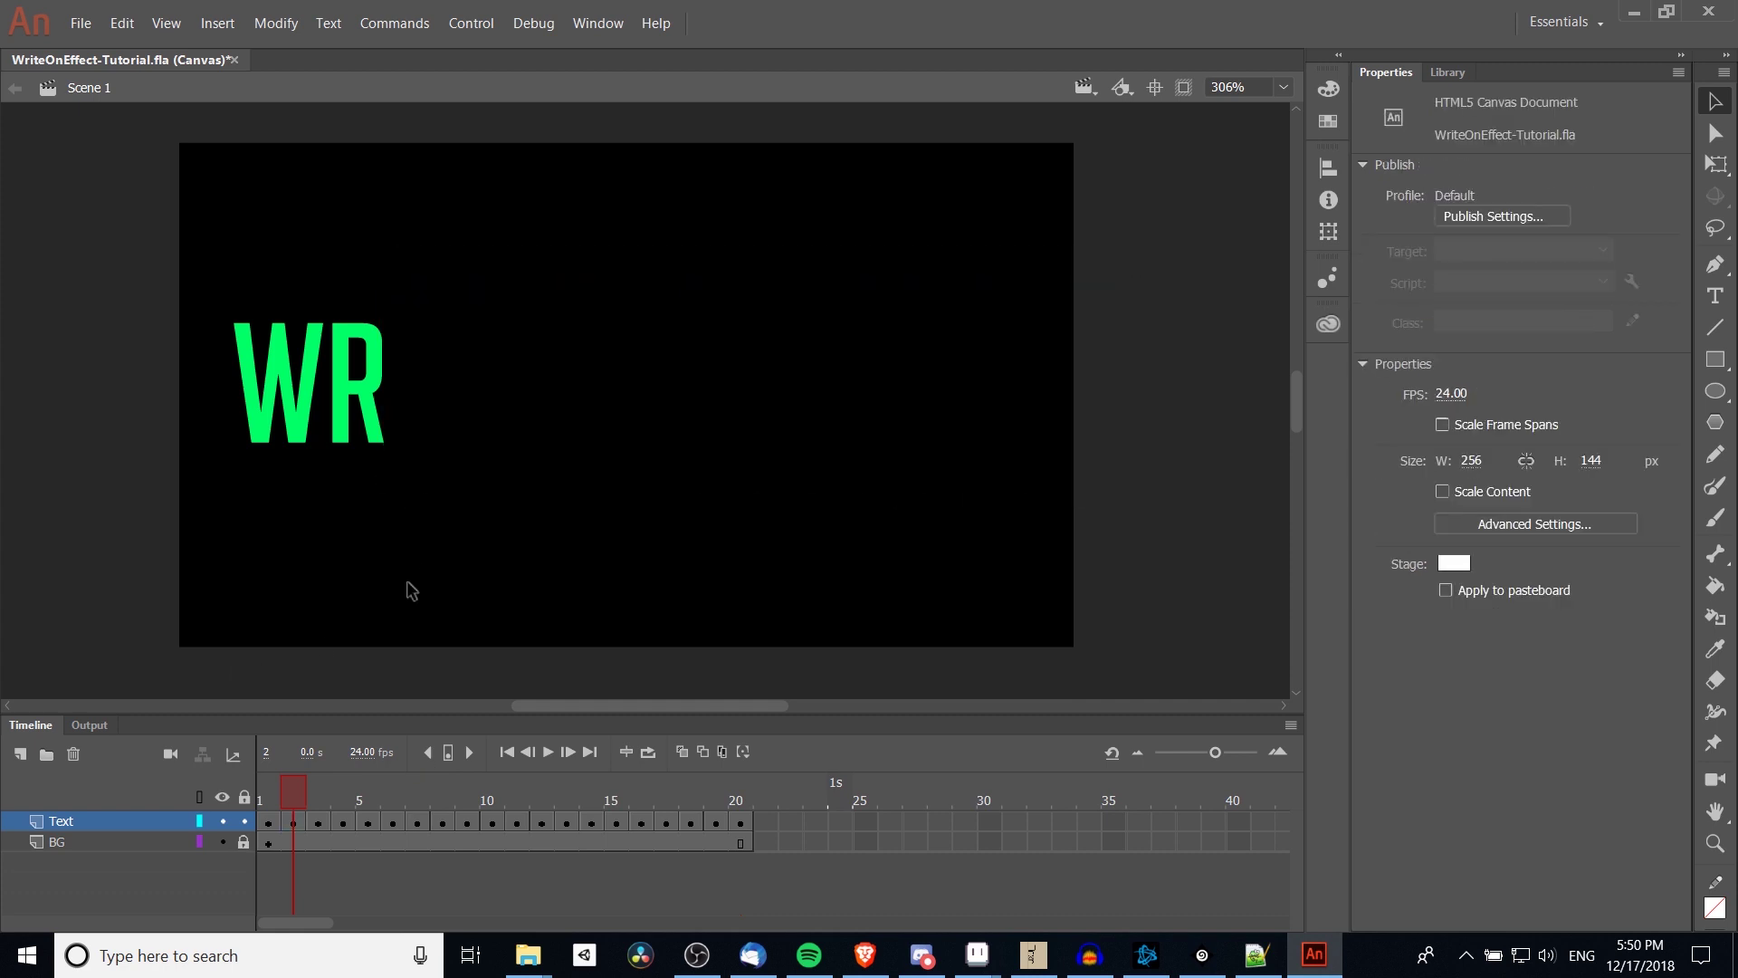
key(".")
left_click_drag(445, 503, 1055, 254)
key("Delete")
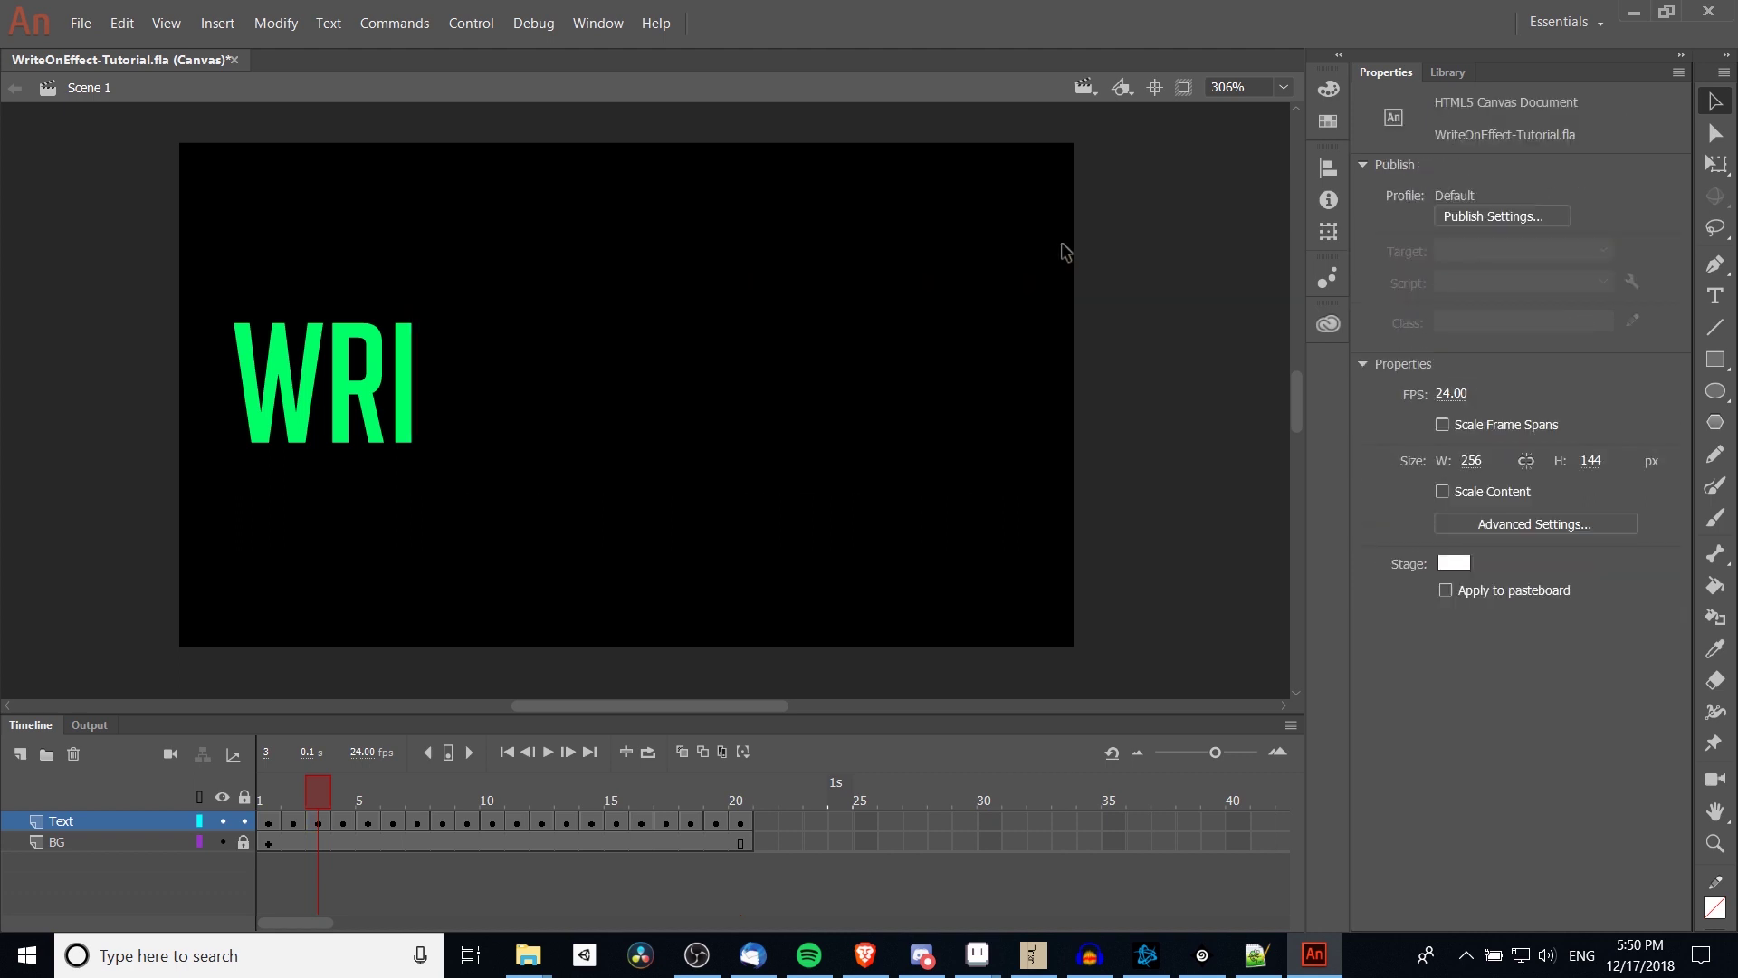
left_click(342, 842)
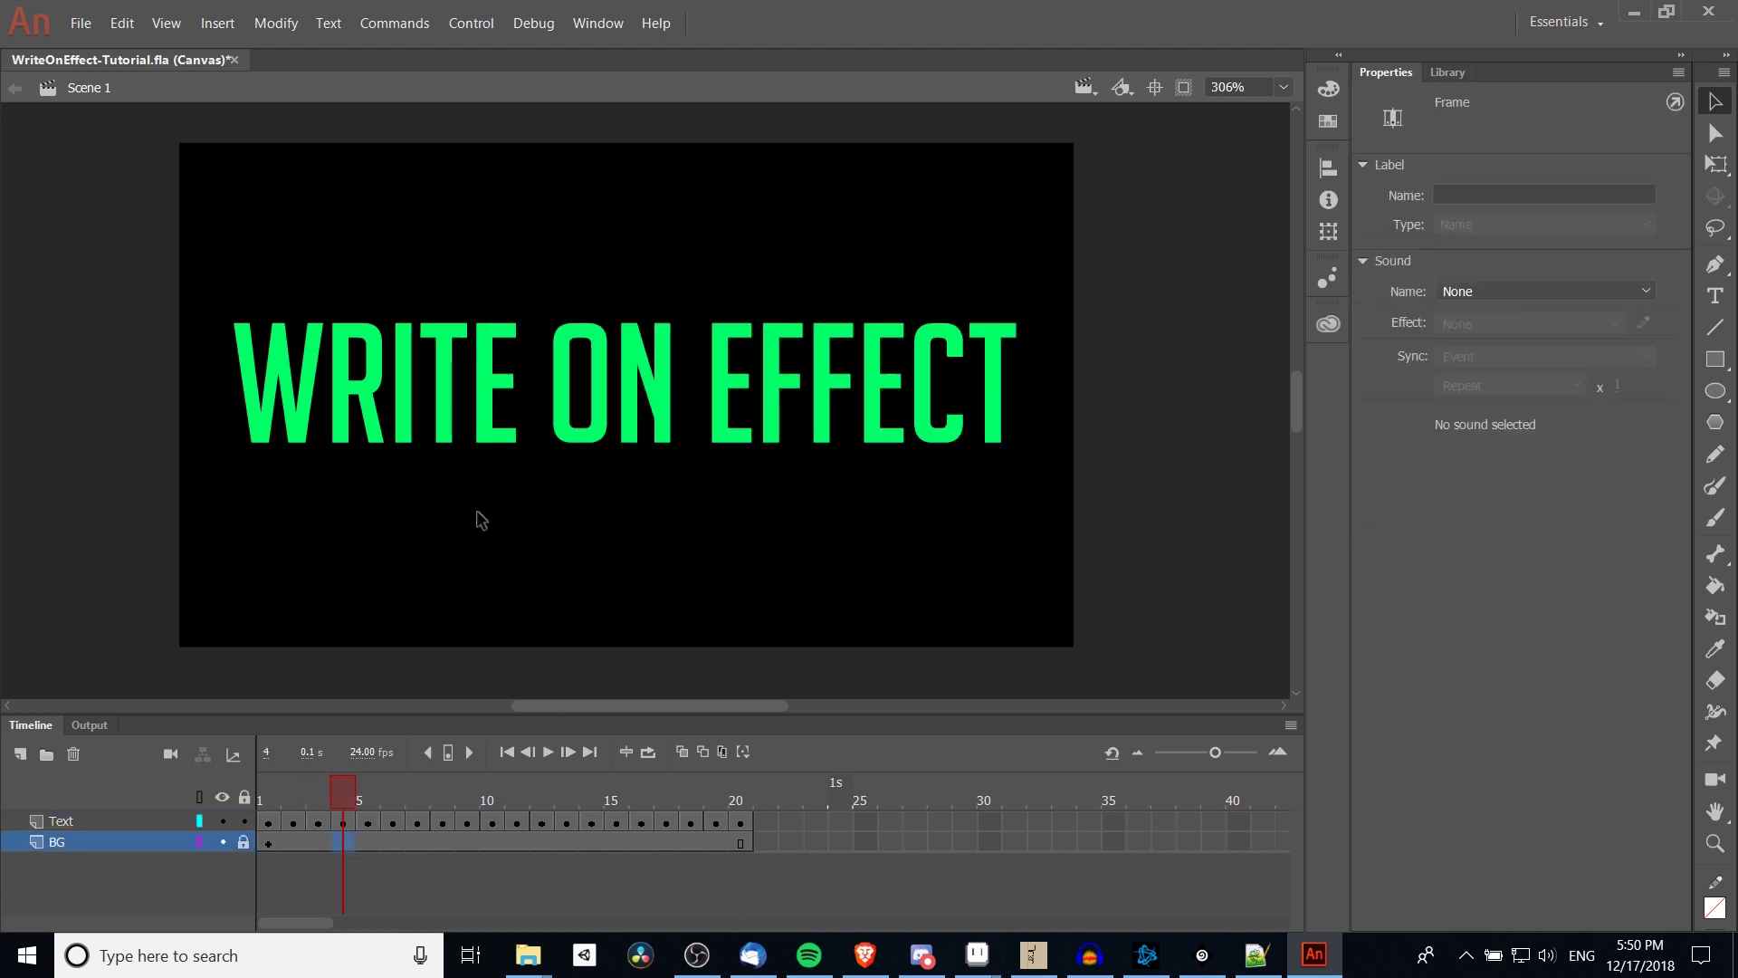
left_click_drag(473, 509, 1102, 280)
key("Delete")
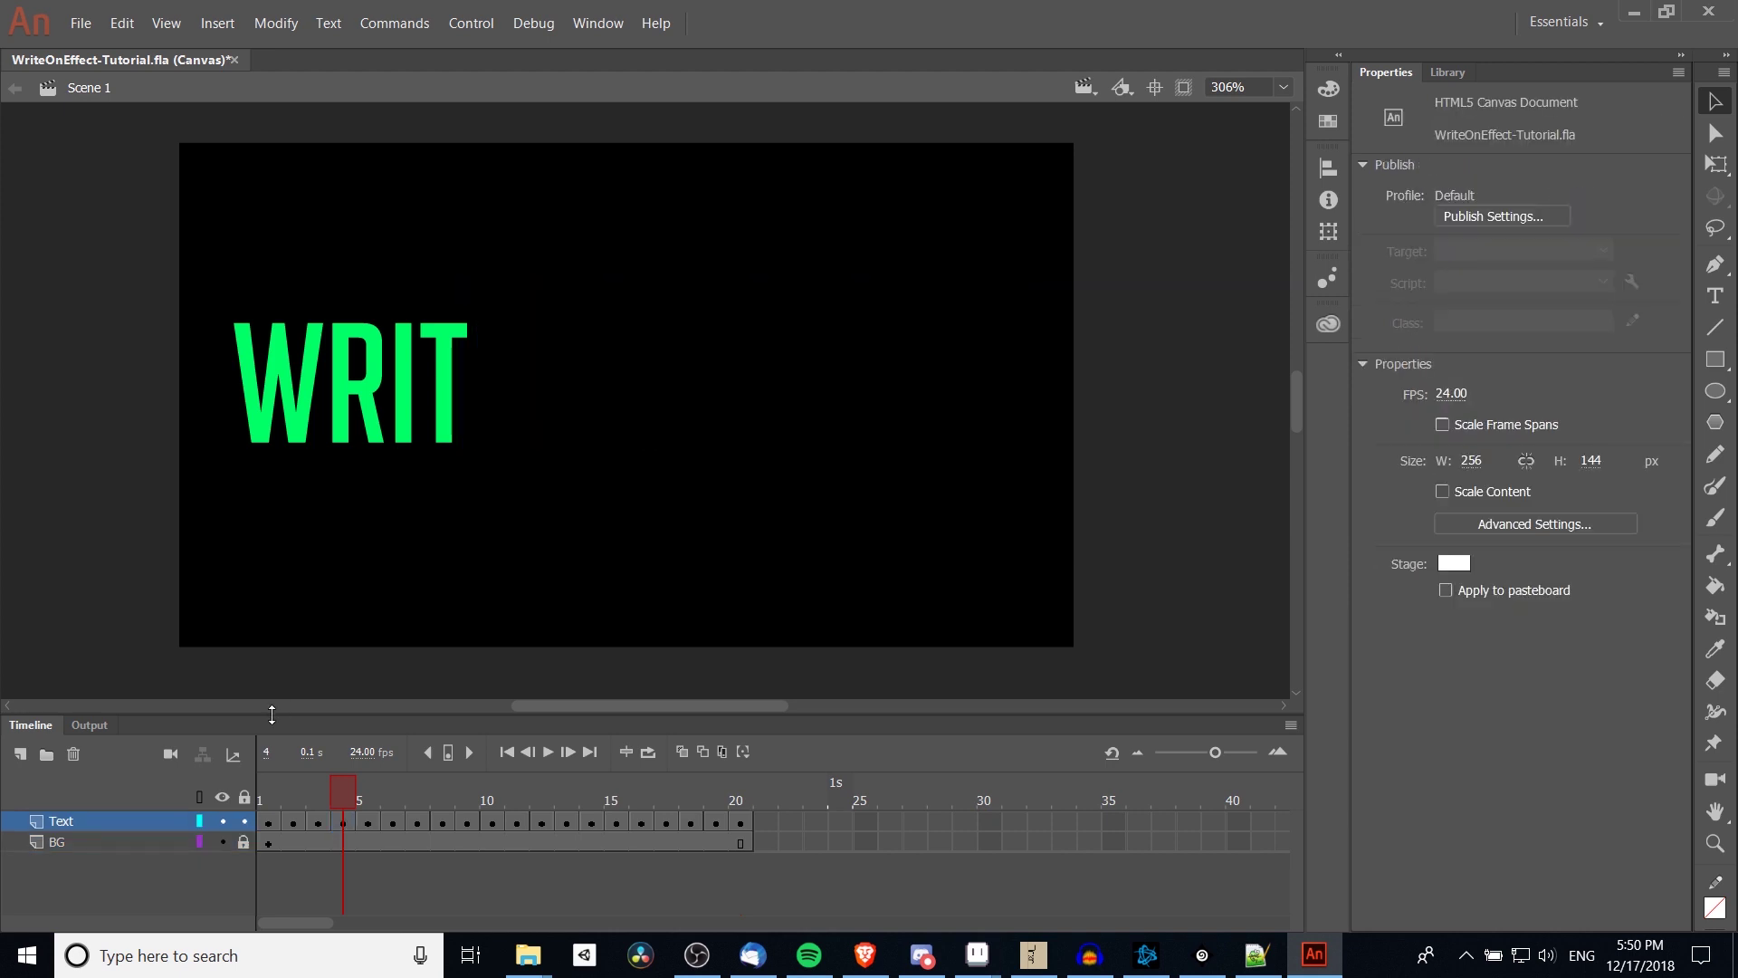
Trim the following frames to show WRITE and WRITE O.
left_click(392, 842)
left_click_drag(540, 492, 996, 243)
key("Delete")
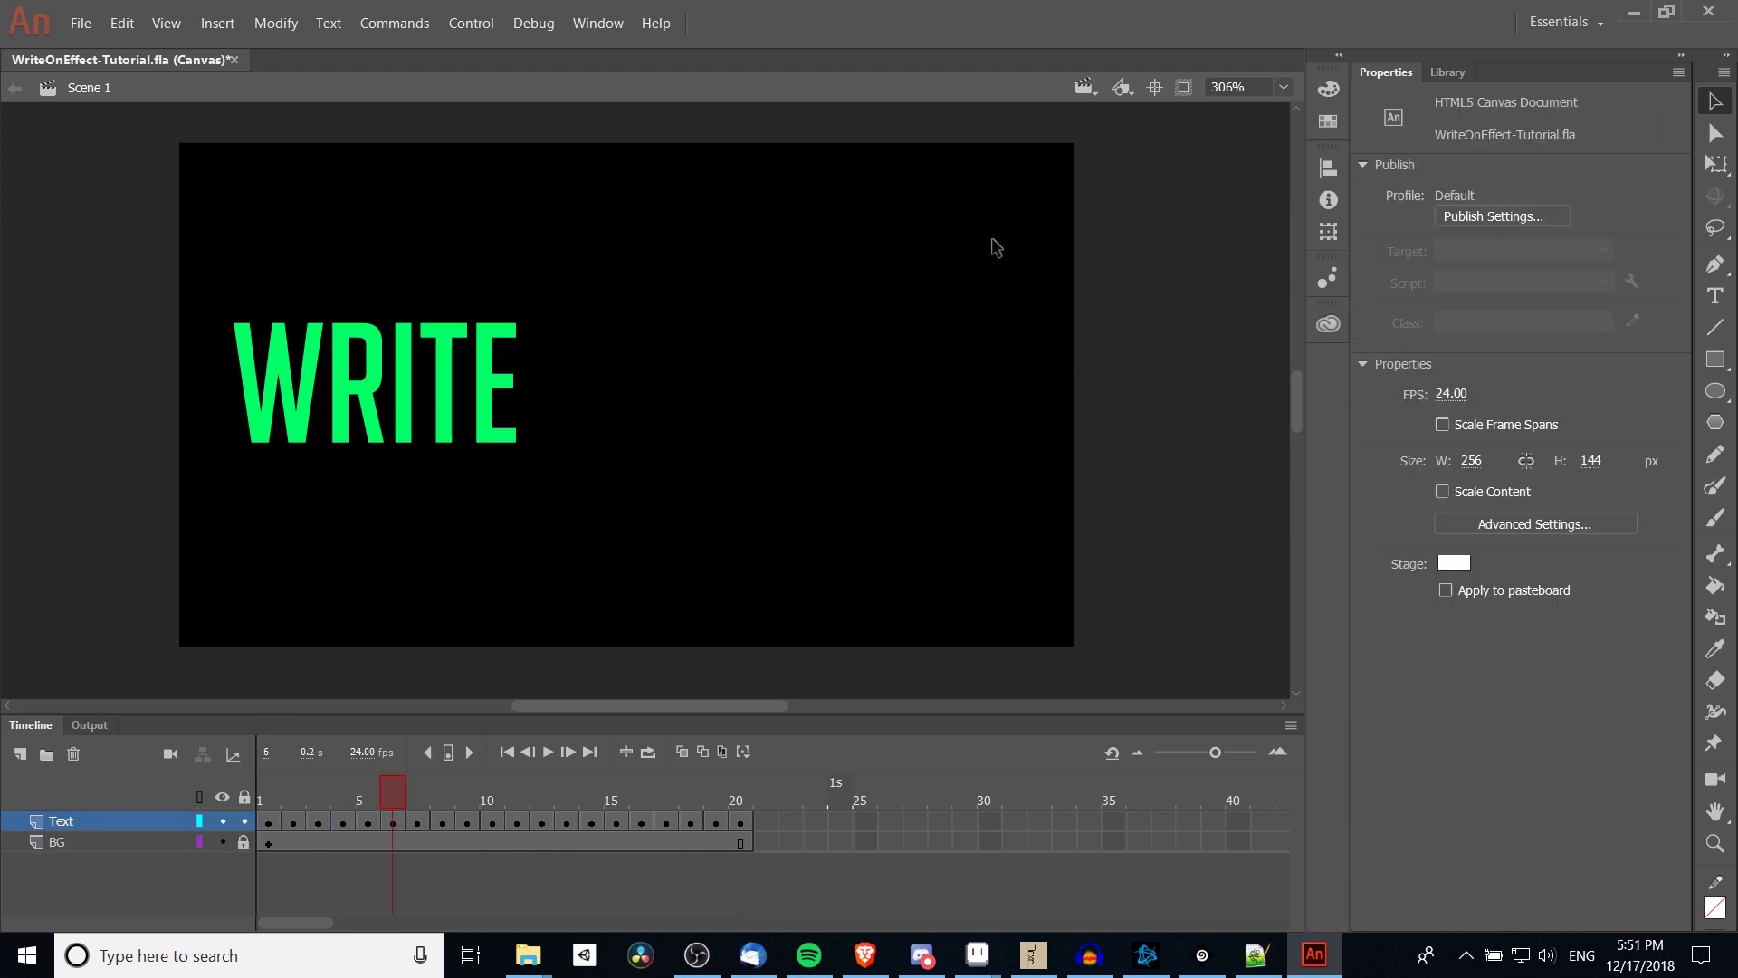
key(".")
left_click_drag(629, 492, 995, 195)
key("Delete")
key(".")
left_click_drag(710, 534, 1142, 205)
left_click(790, 516)
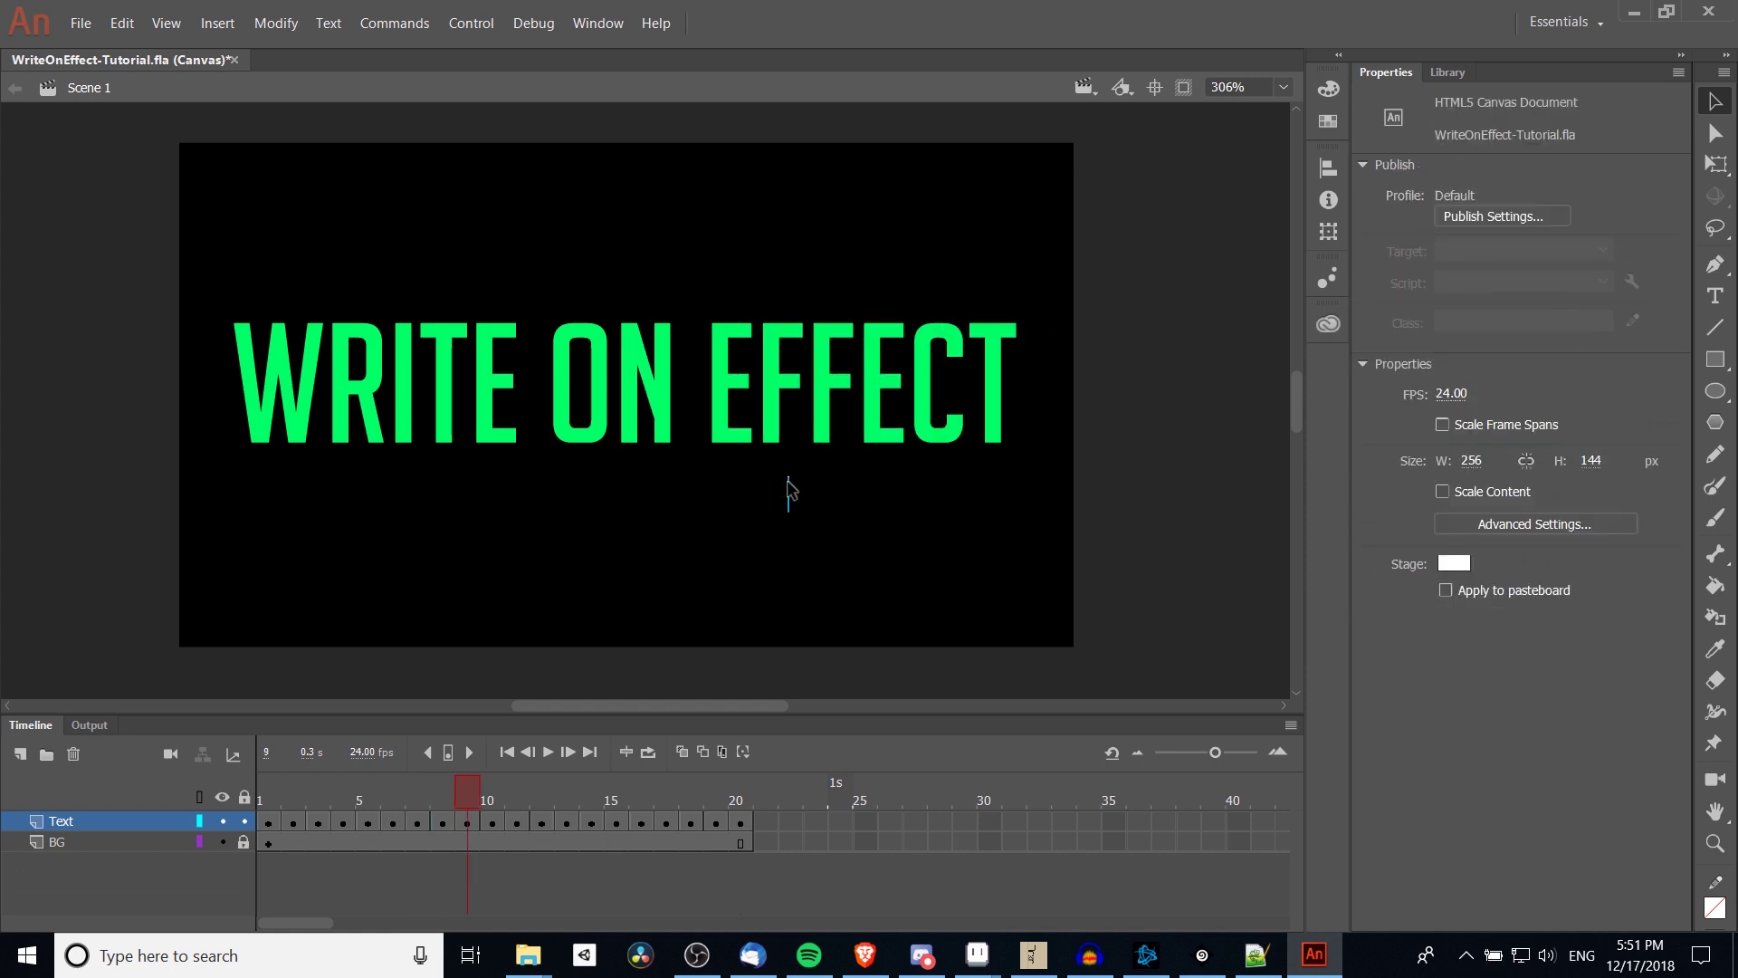
Delete the trailing letters on the remaining frames through frame 13.
key(".")
left_click_drag(818, 504, 1143, 230)
key(".")
key(".")
left_click_drag(907, 527, 1074, 300)
key("Delete")
key(".")
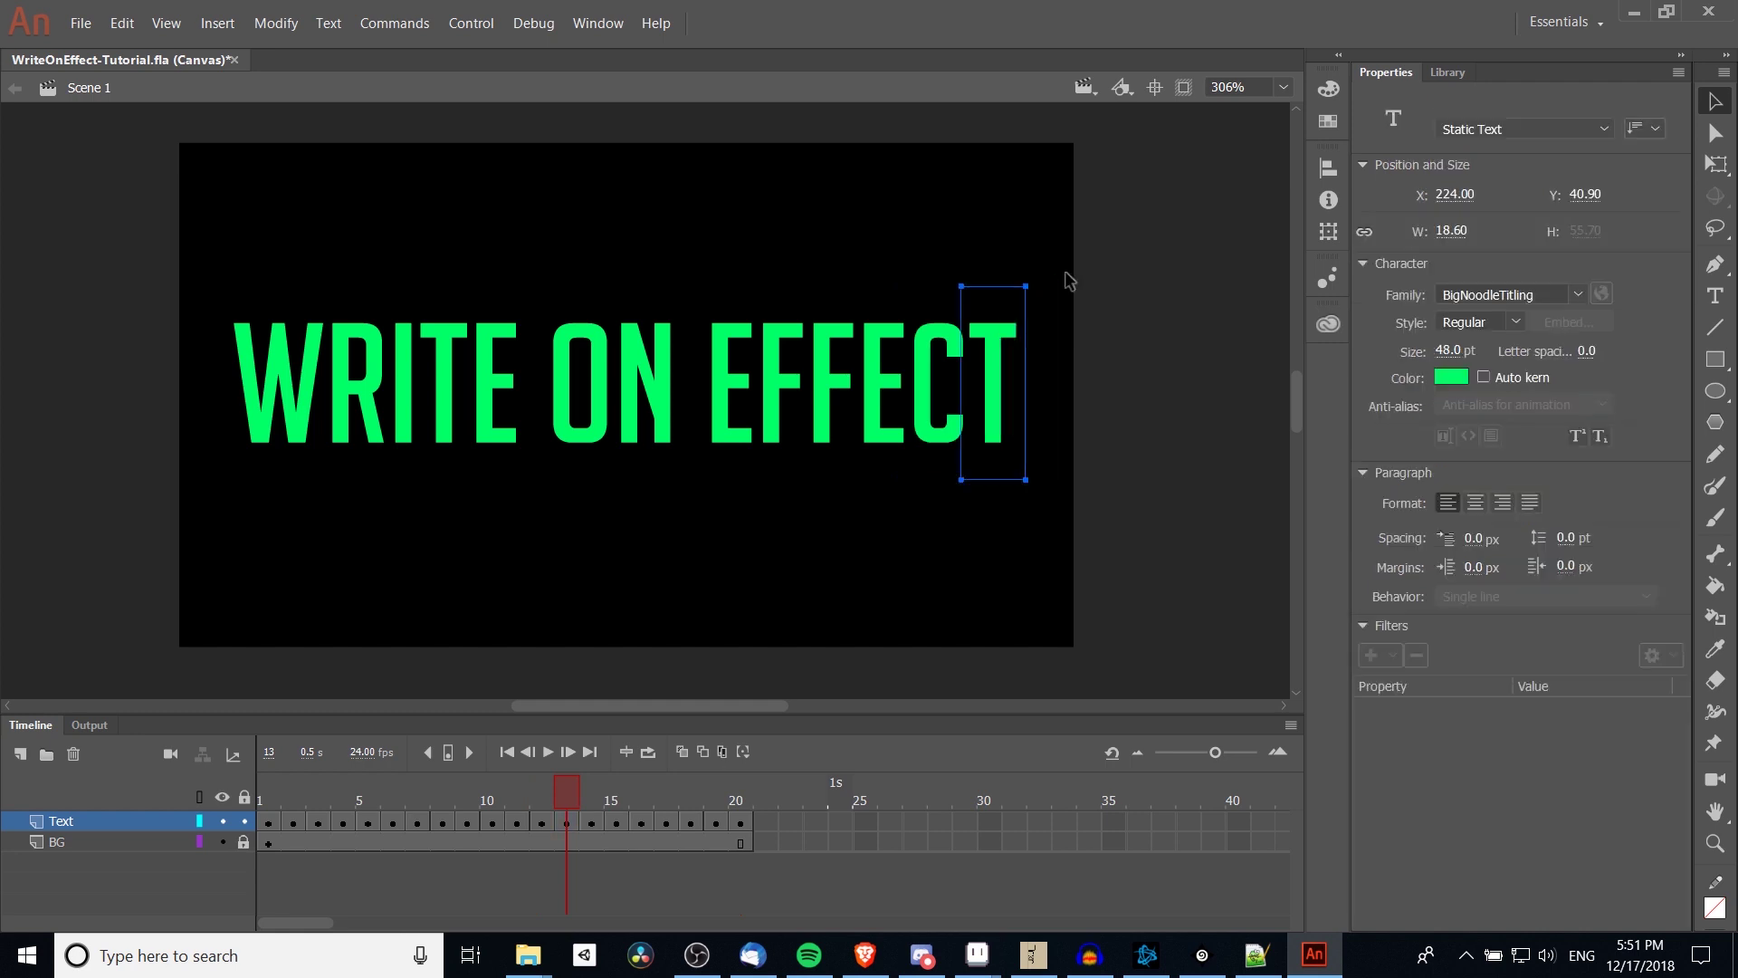
left_click_drag(1001, 481, 1059, 288)
key("Delete")
Clear keyframes 15–20 on the Text layer and select frames 1–21 on both layers.
left_click(543, 824)
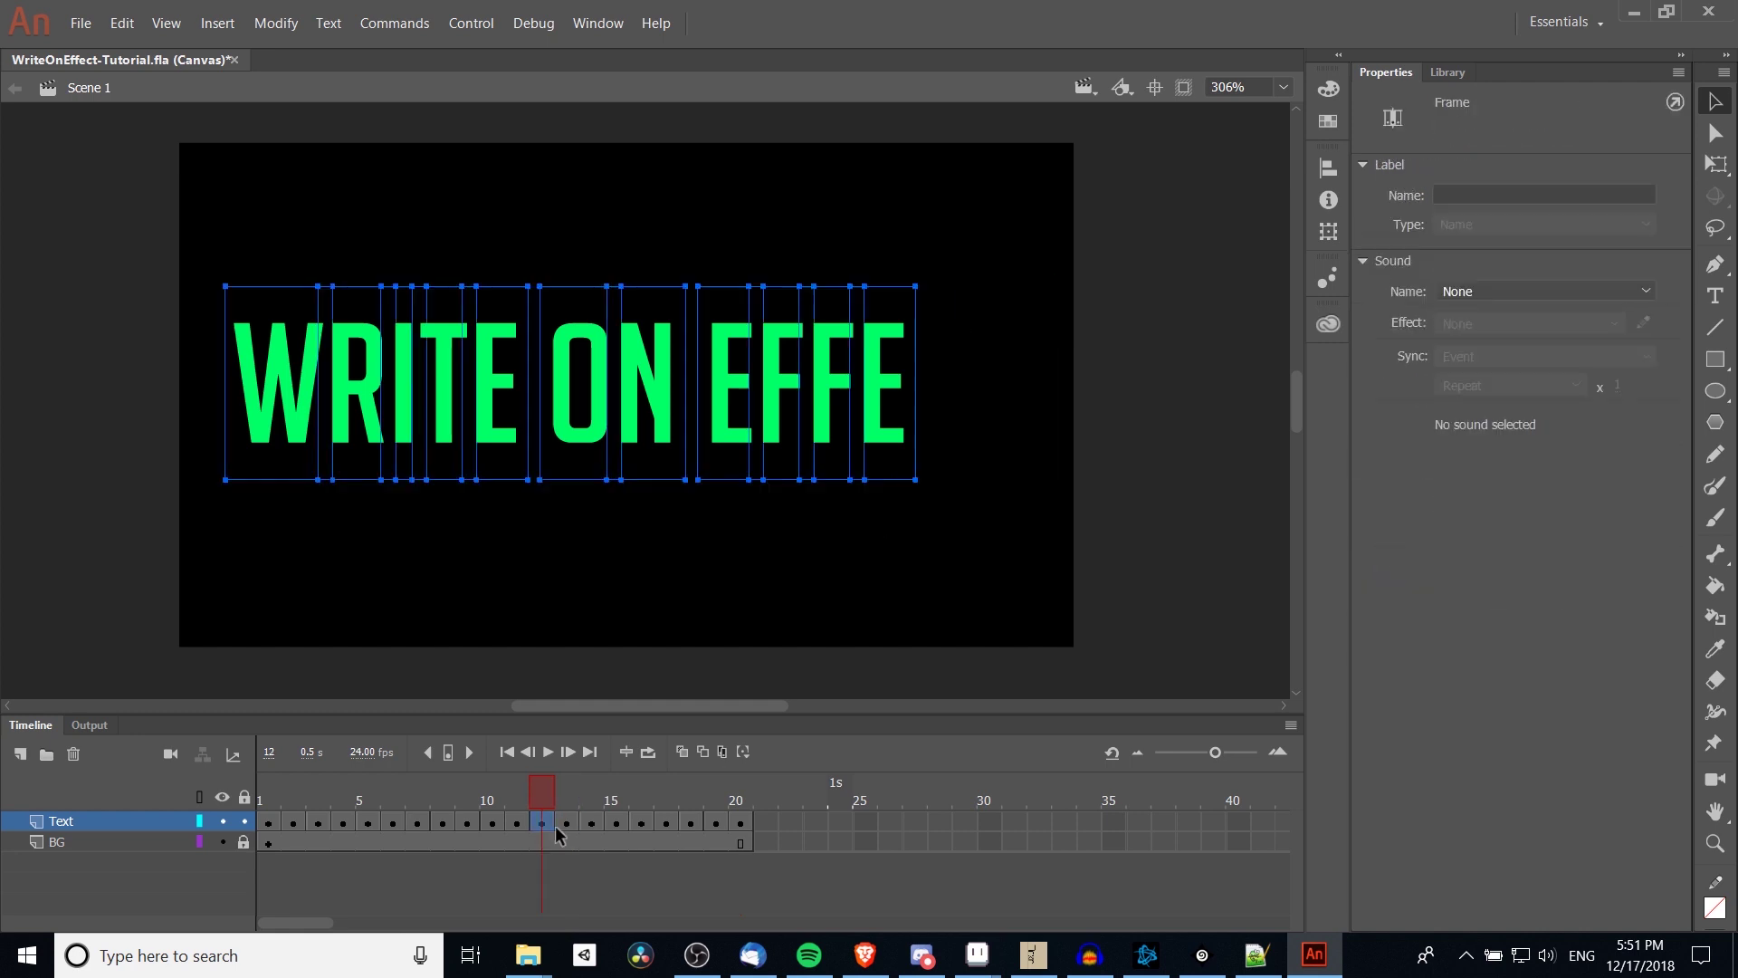
left_click(567, 824)
left_click(591, 824)
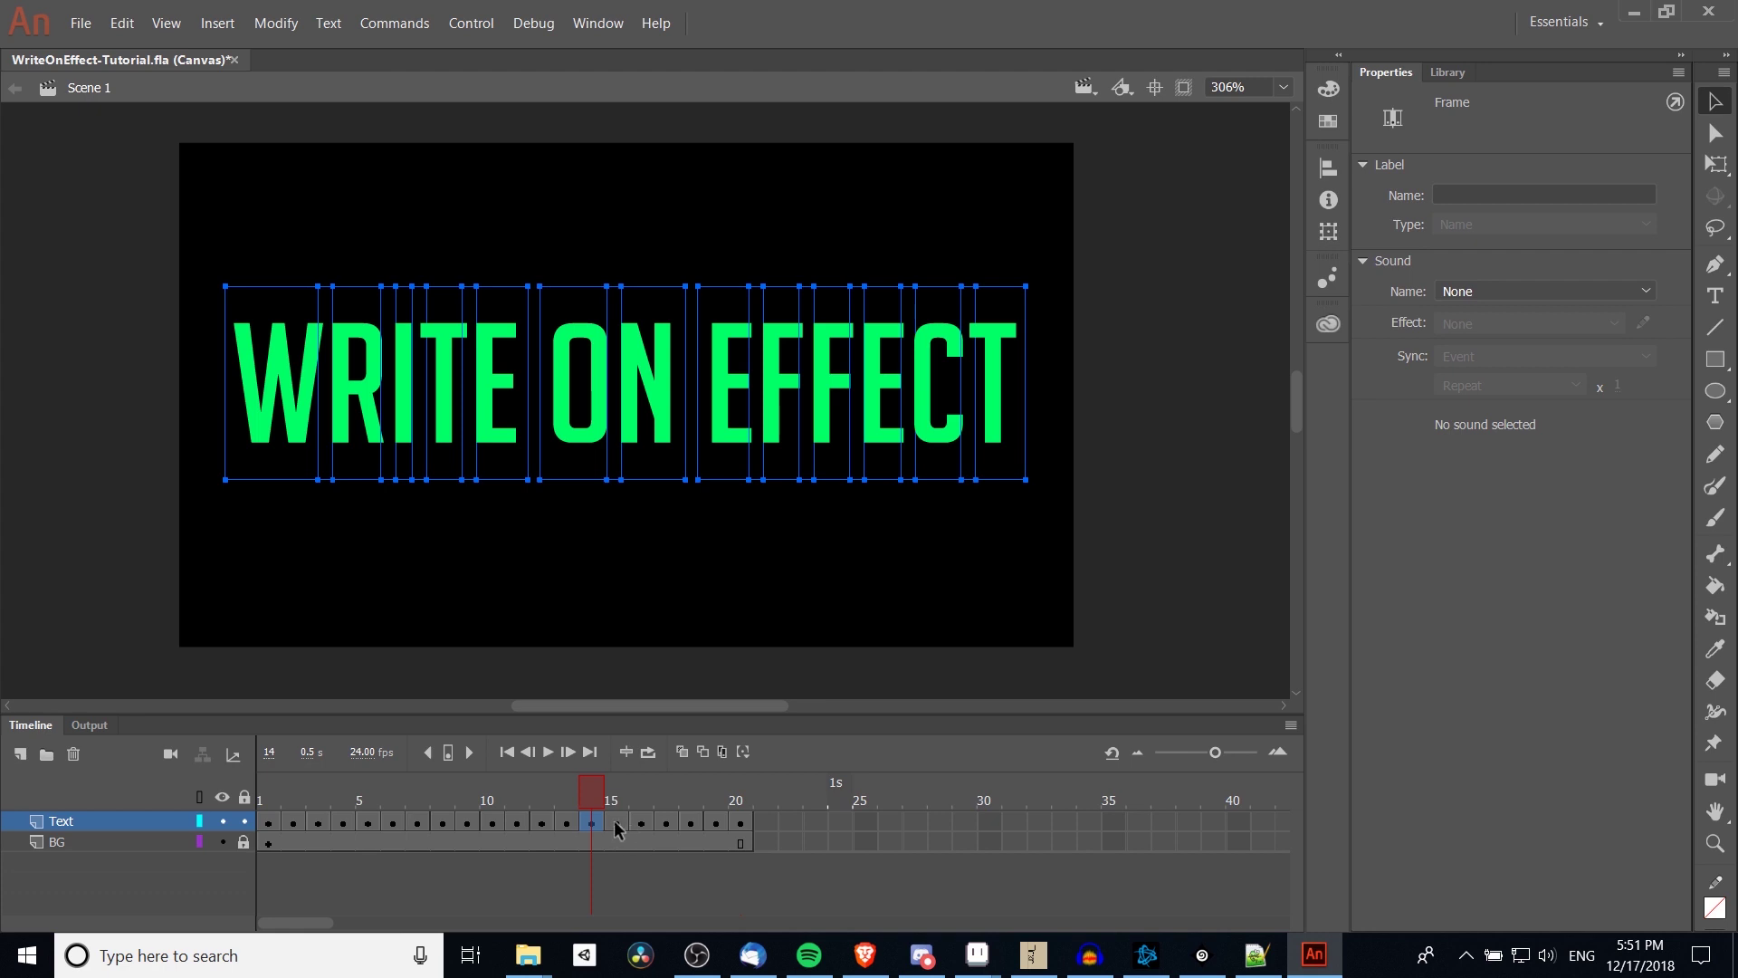
left_click_drag(617, 825, 742, 837)
right_click(742, 831)
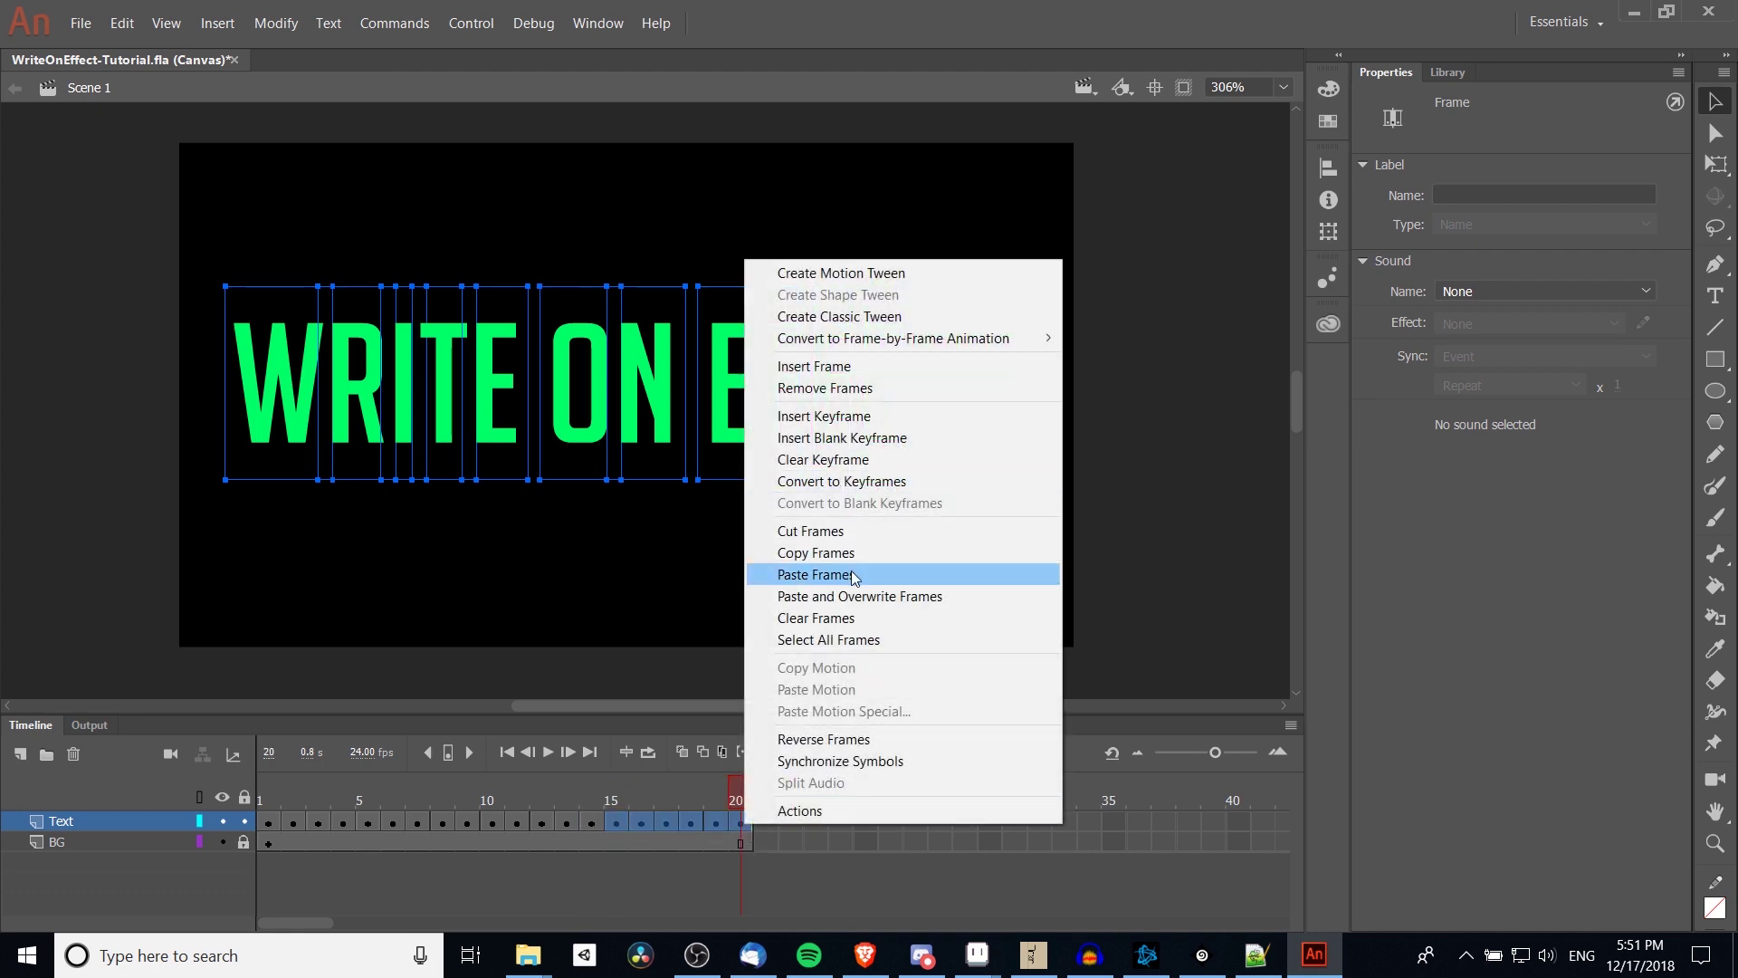
left_click(869, 460)
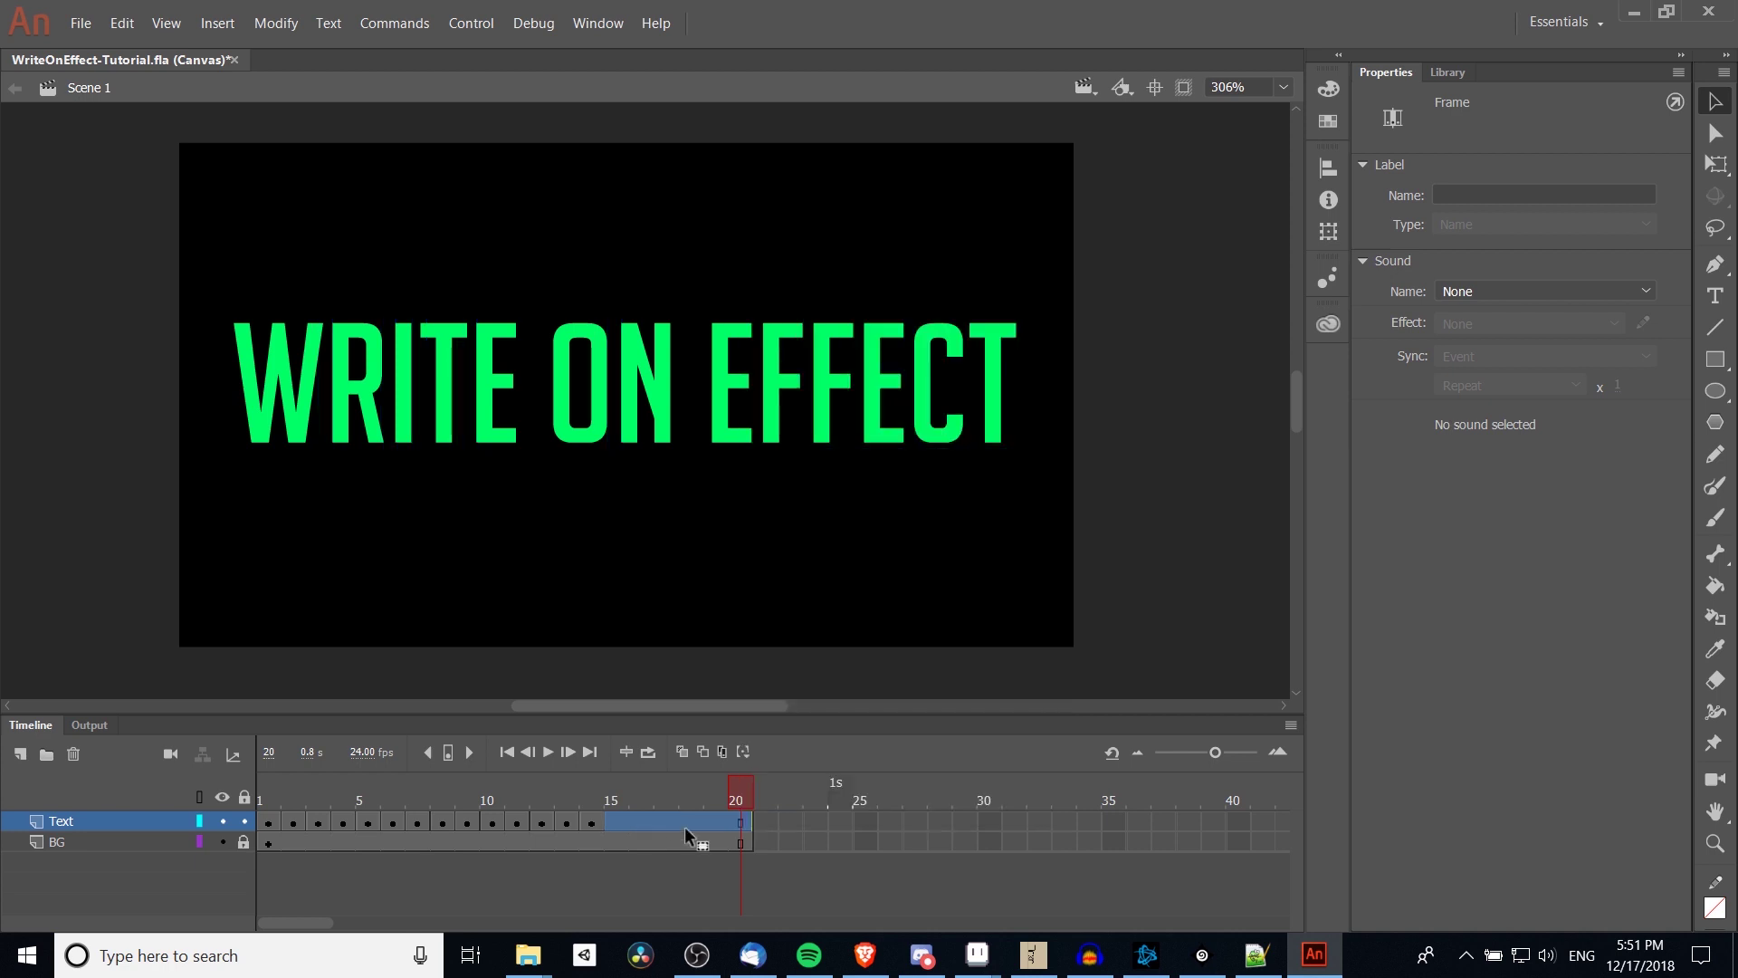
key("Return")
left_click_drag(758, 844, 370, 825)
left_click(358, 875)
left_click(368, 843)
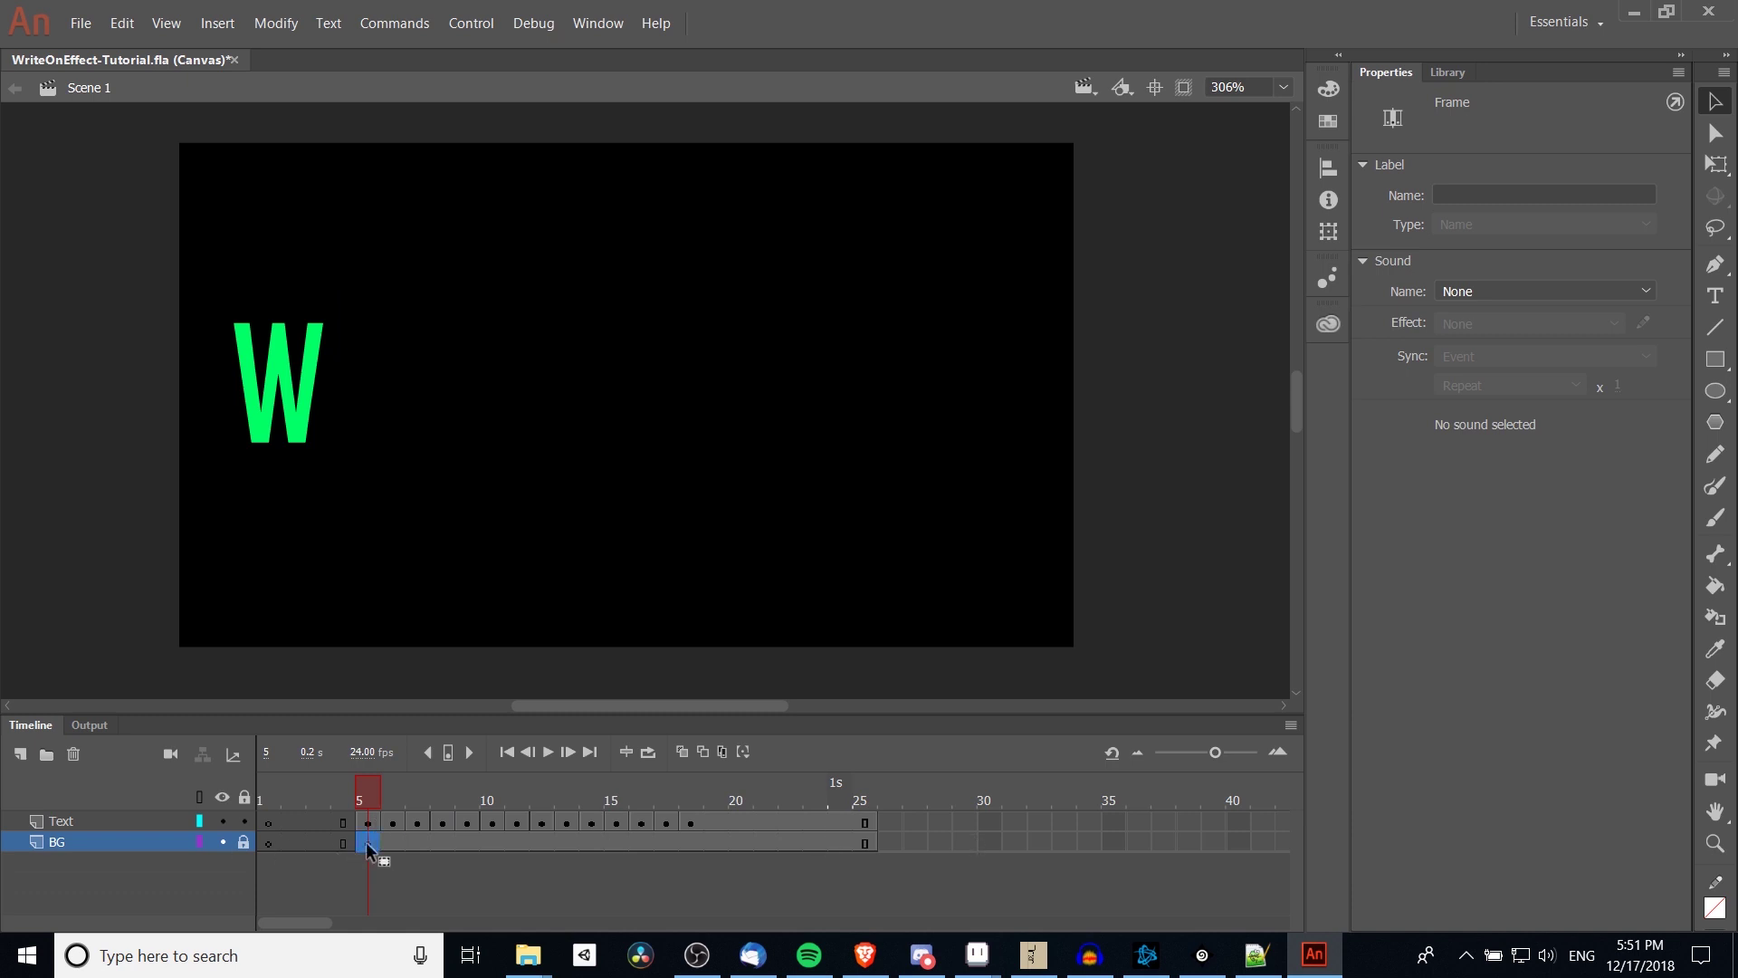
left_click(269, 809)
mouse_move(276, 796)
left_mouse_down()
mouse_move(766, 789)
mouse_move(257, 800)
left_mouse_up()
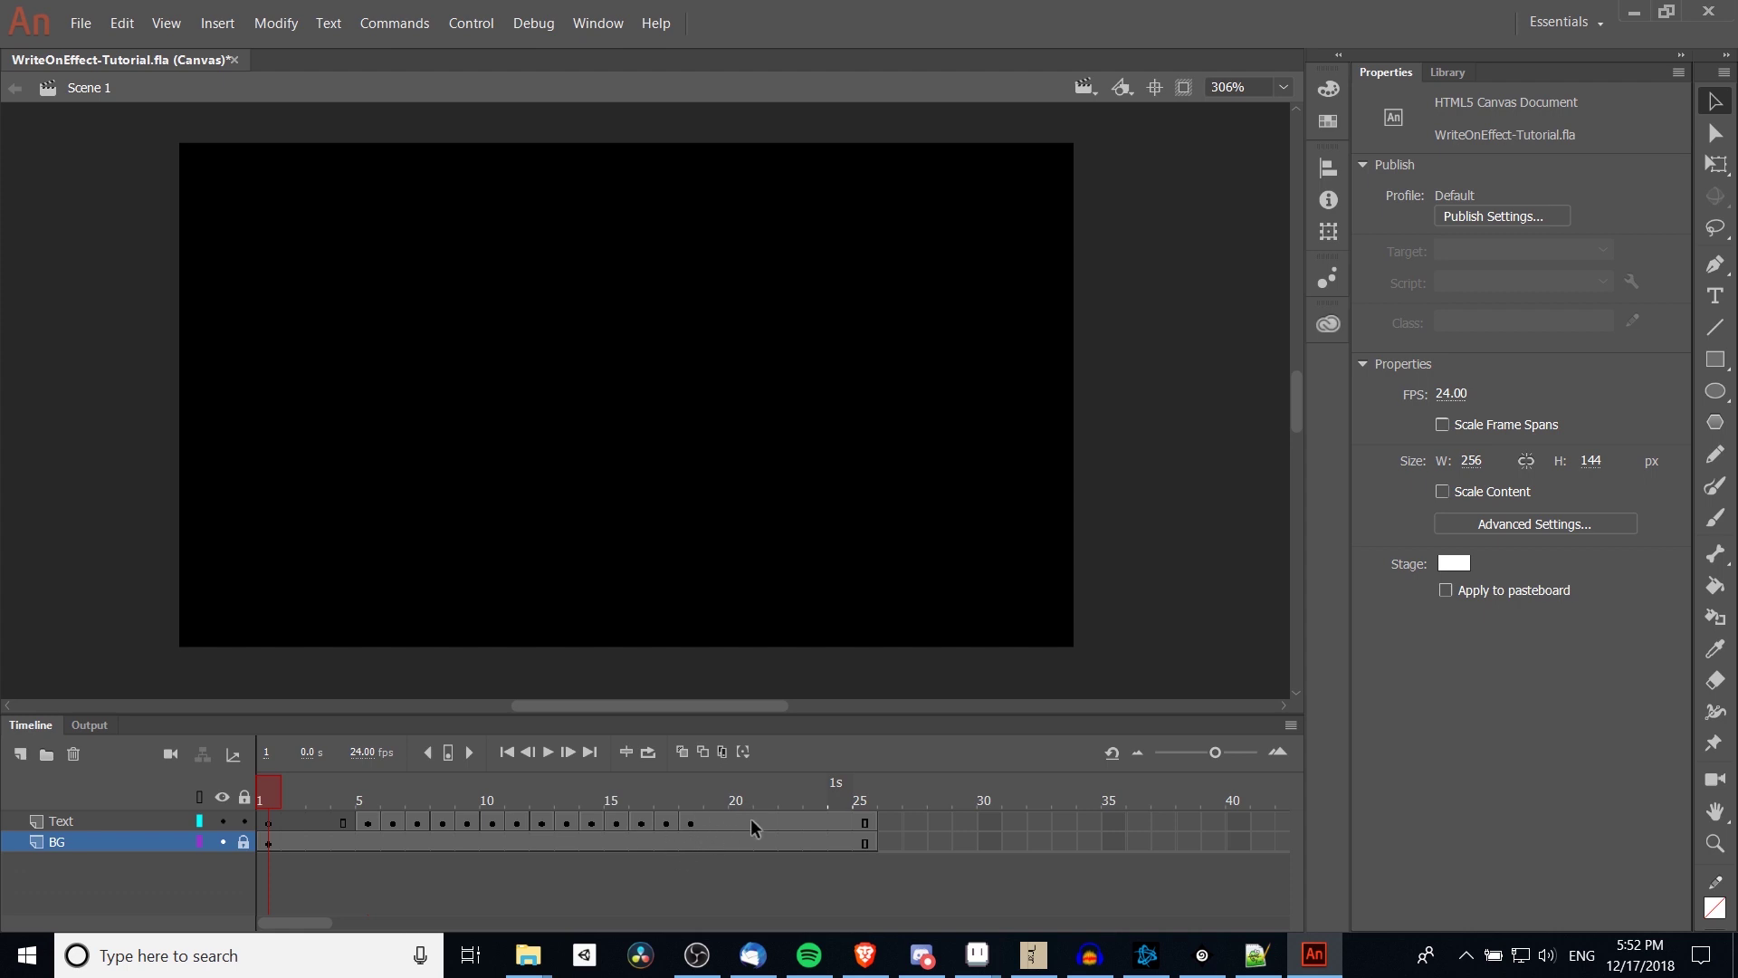
Remove one Text-layer frame at frame 9 and replay the animation to check timing.
left_click(546, 753)
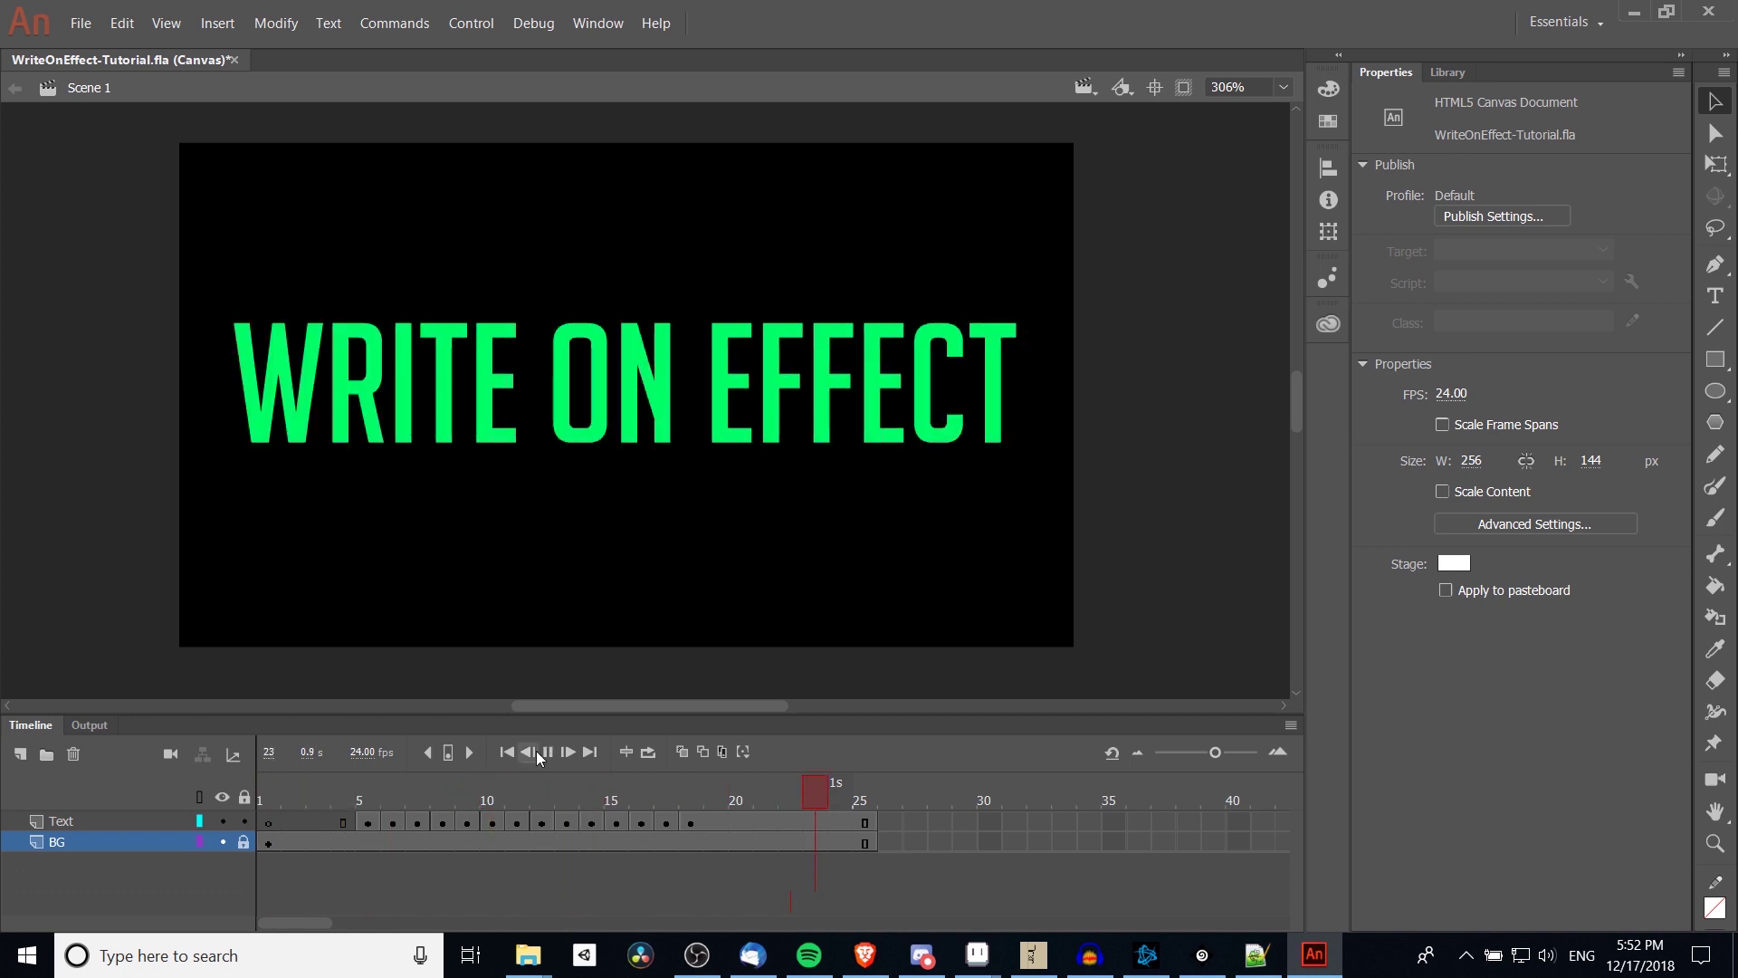
left_click(552, 752)
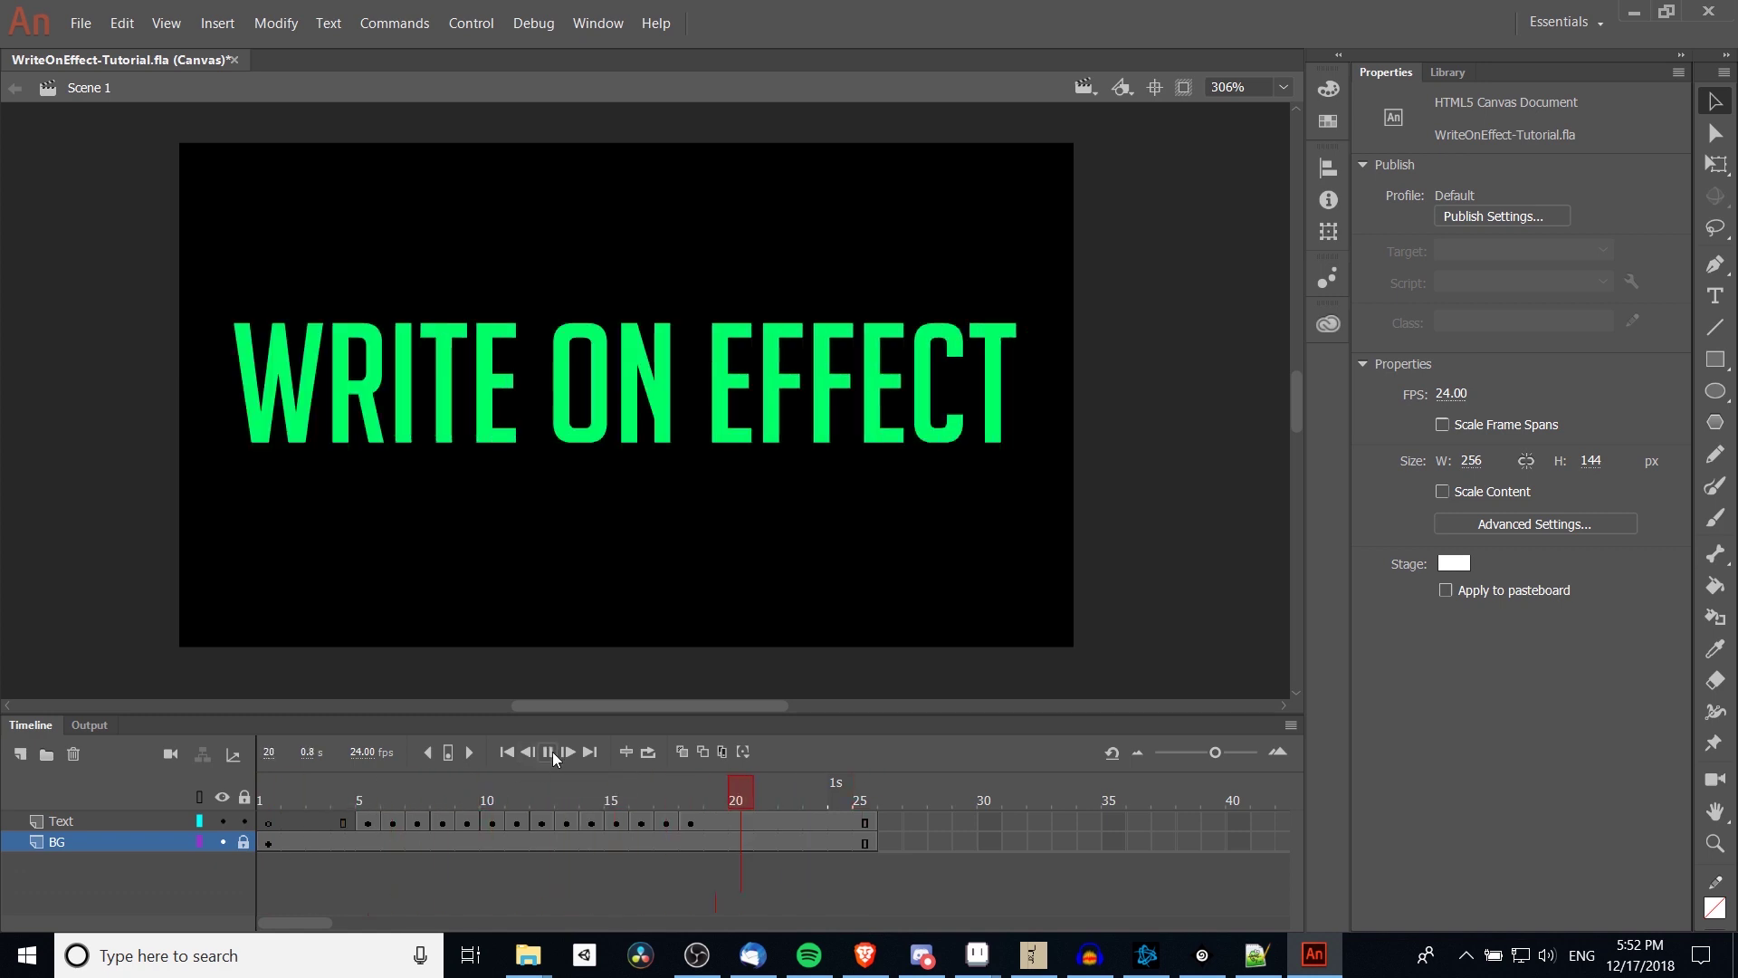
left_click_drag(449, 800, 464, 797)
right_click(469, 824)
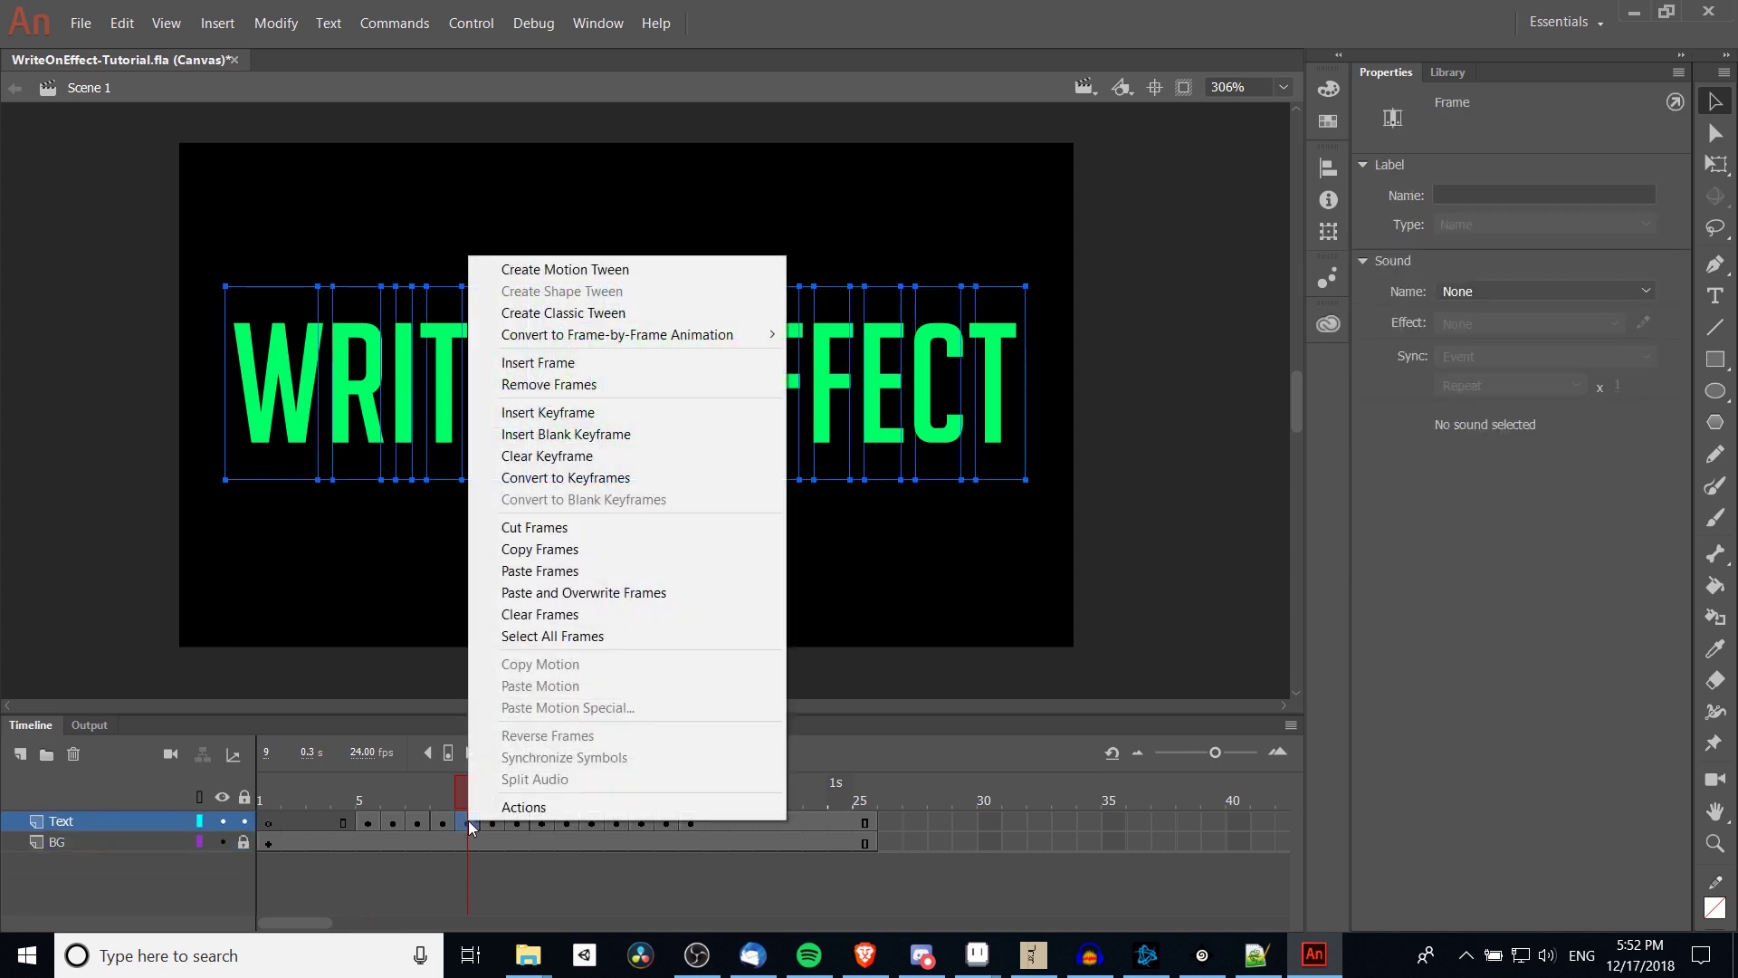
left_click(613, 391)
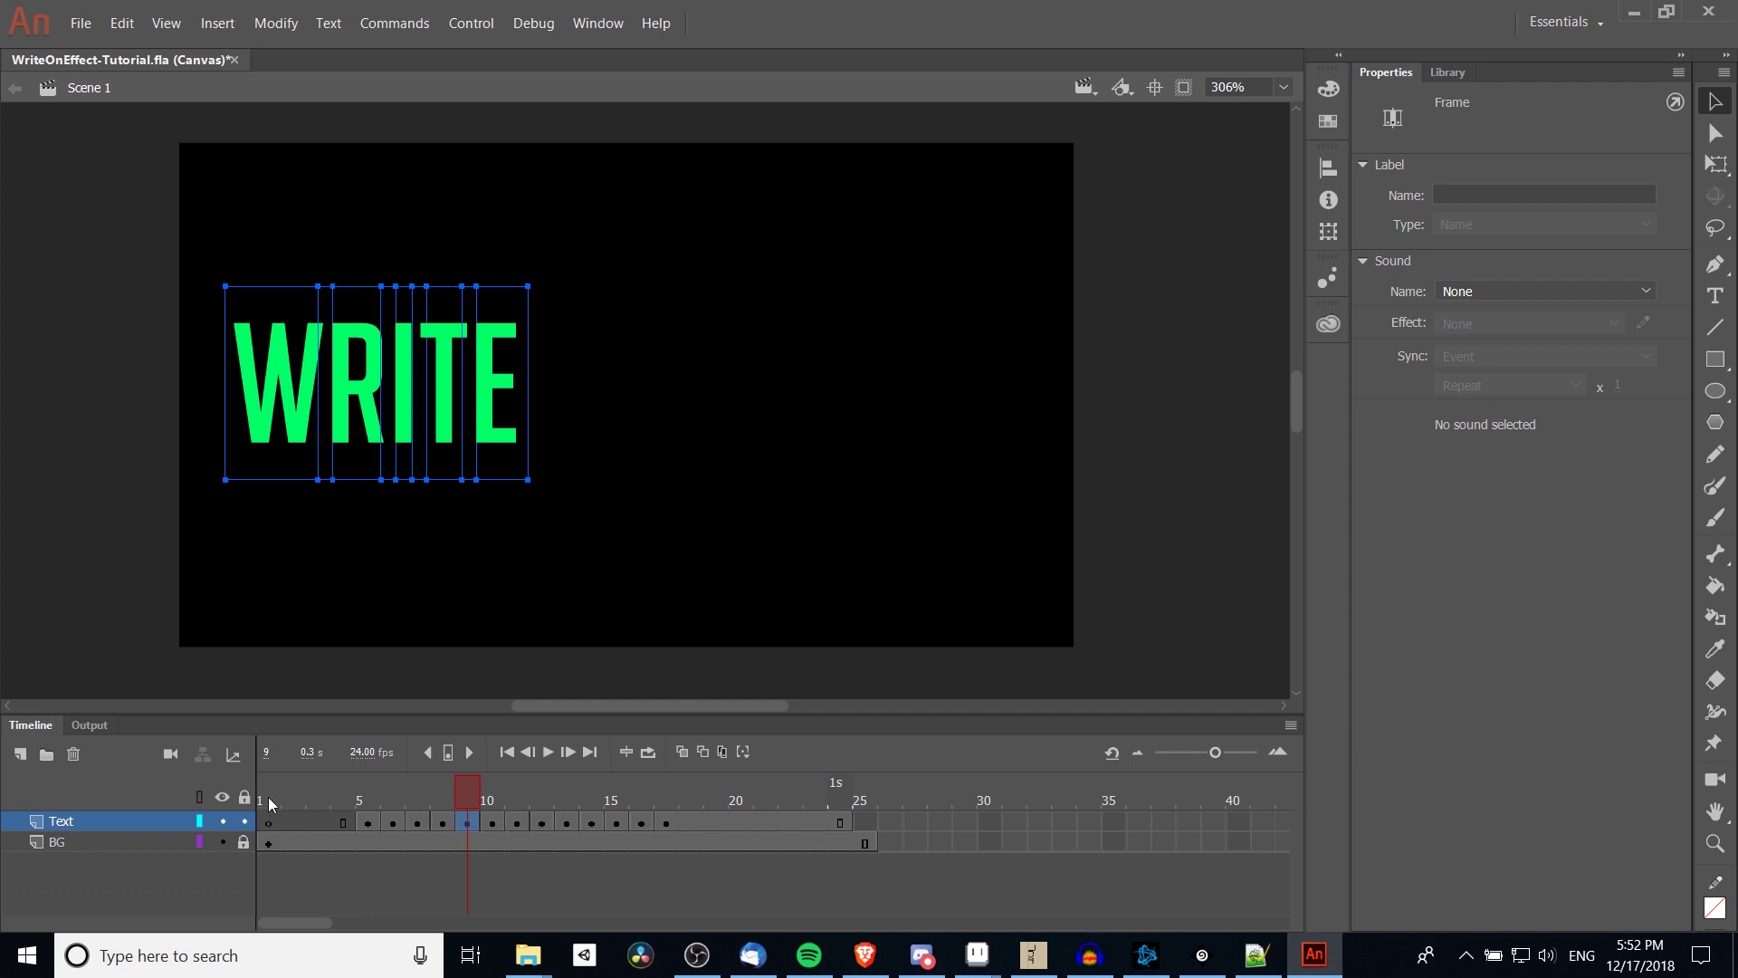
left_click(271, 802)
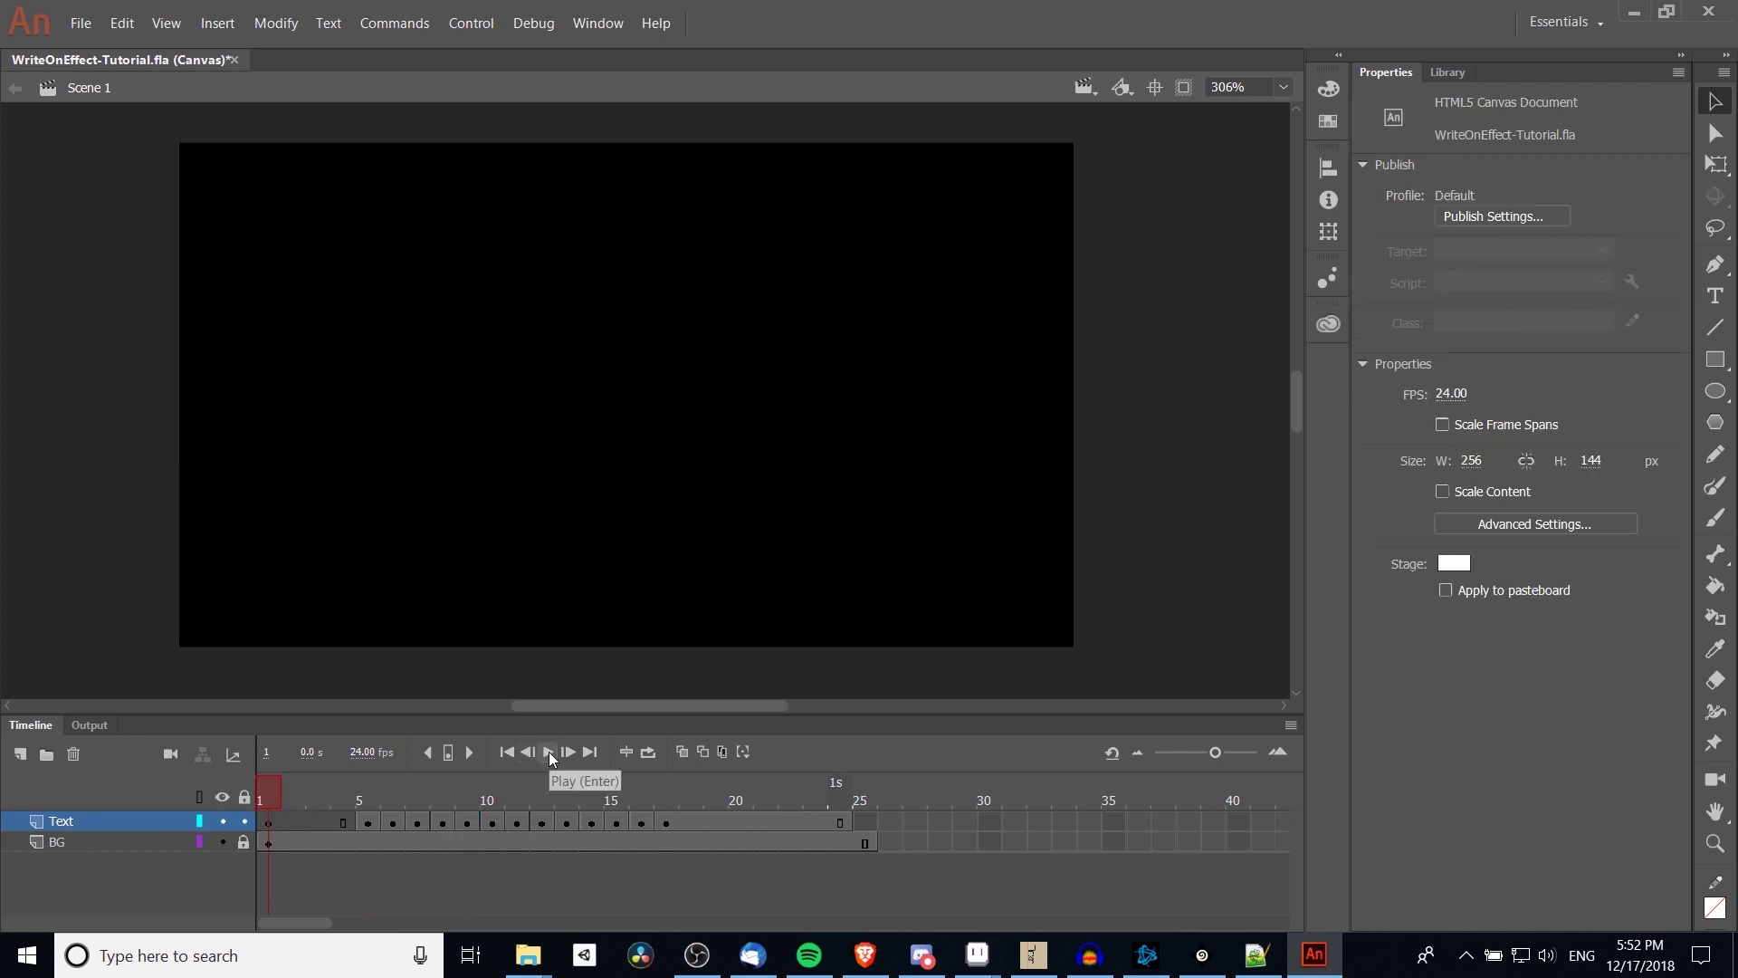
left_click(550, 753)
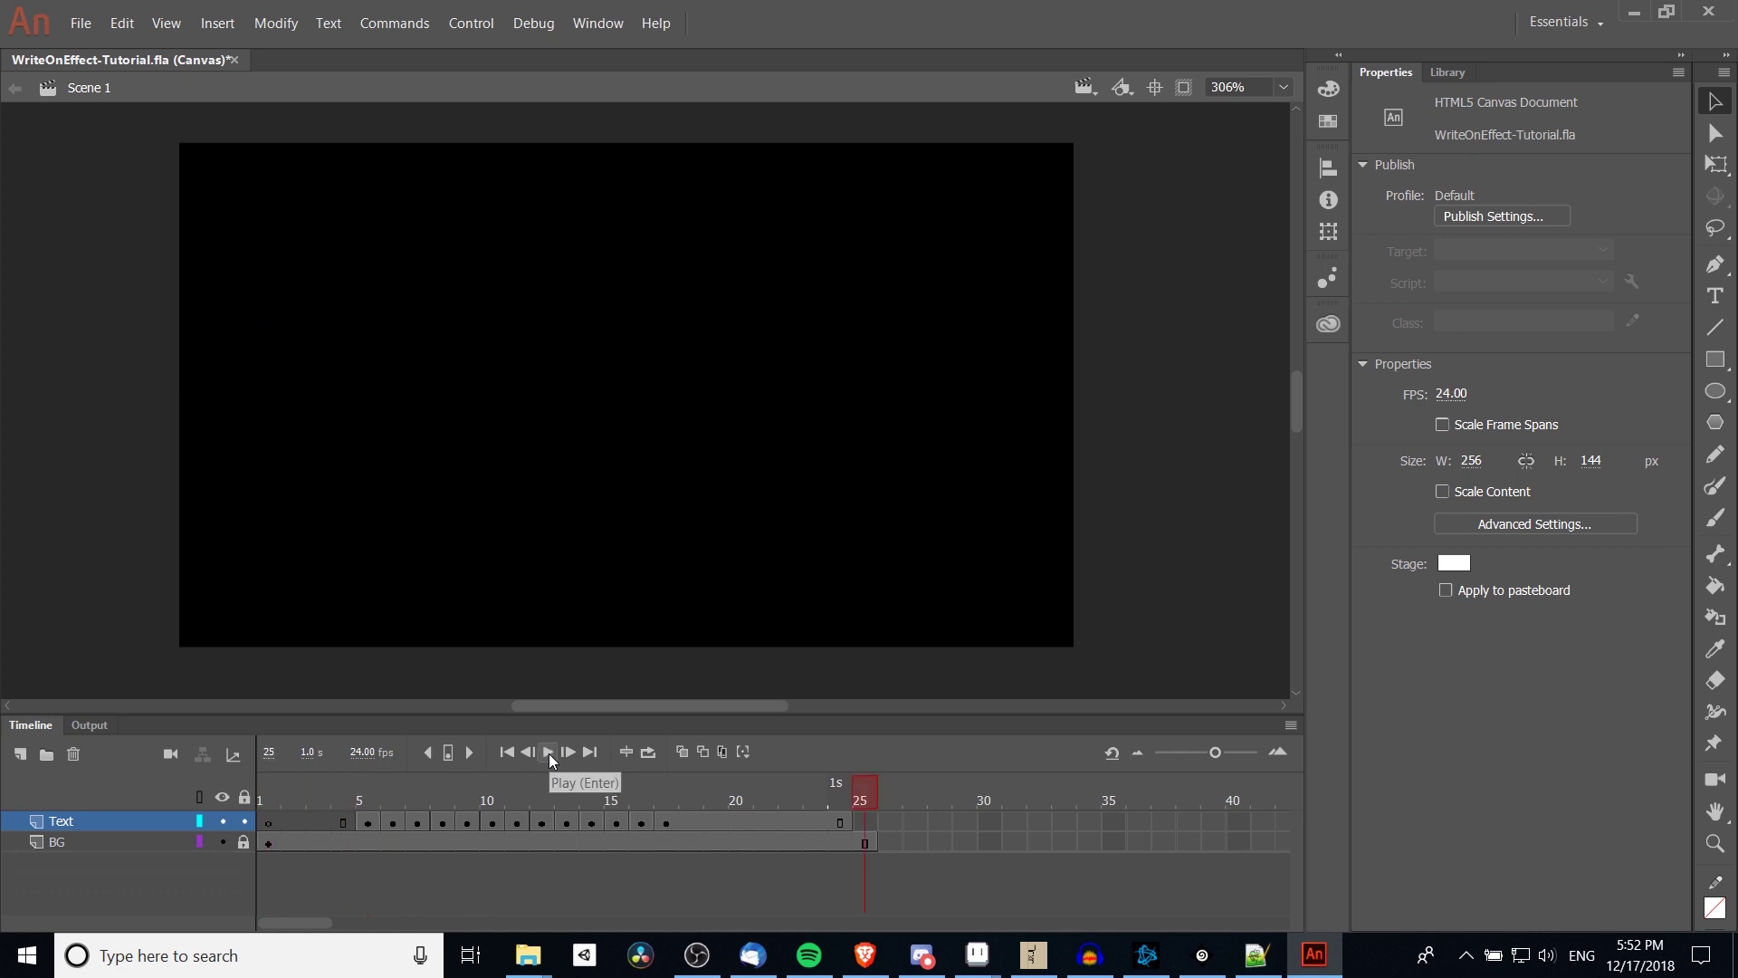
left_click(548, 753)
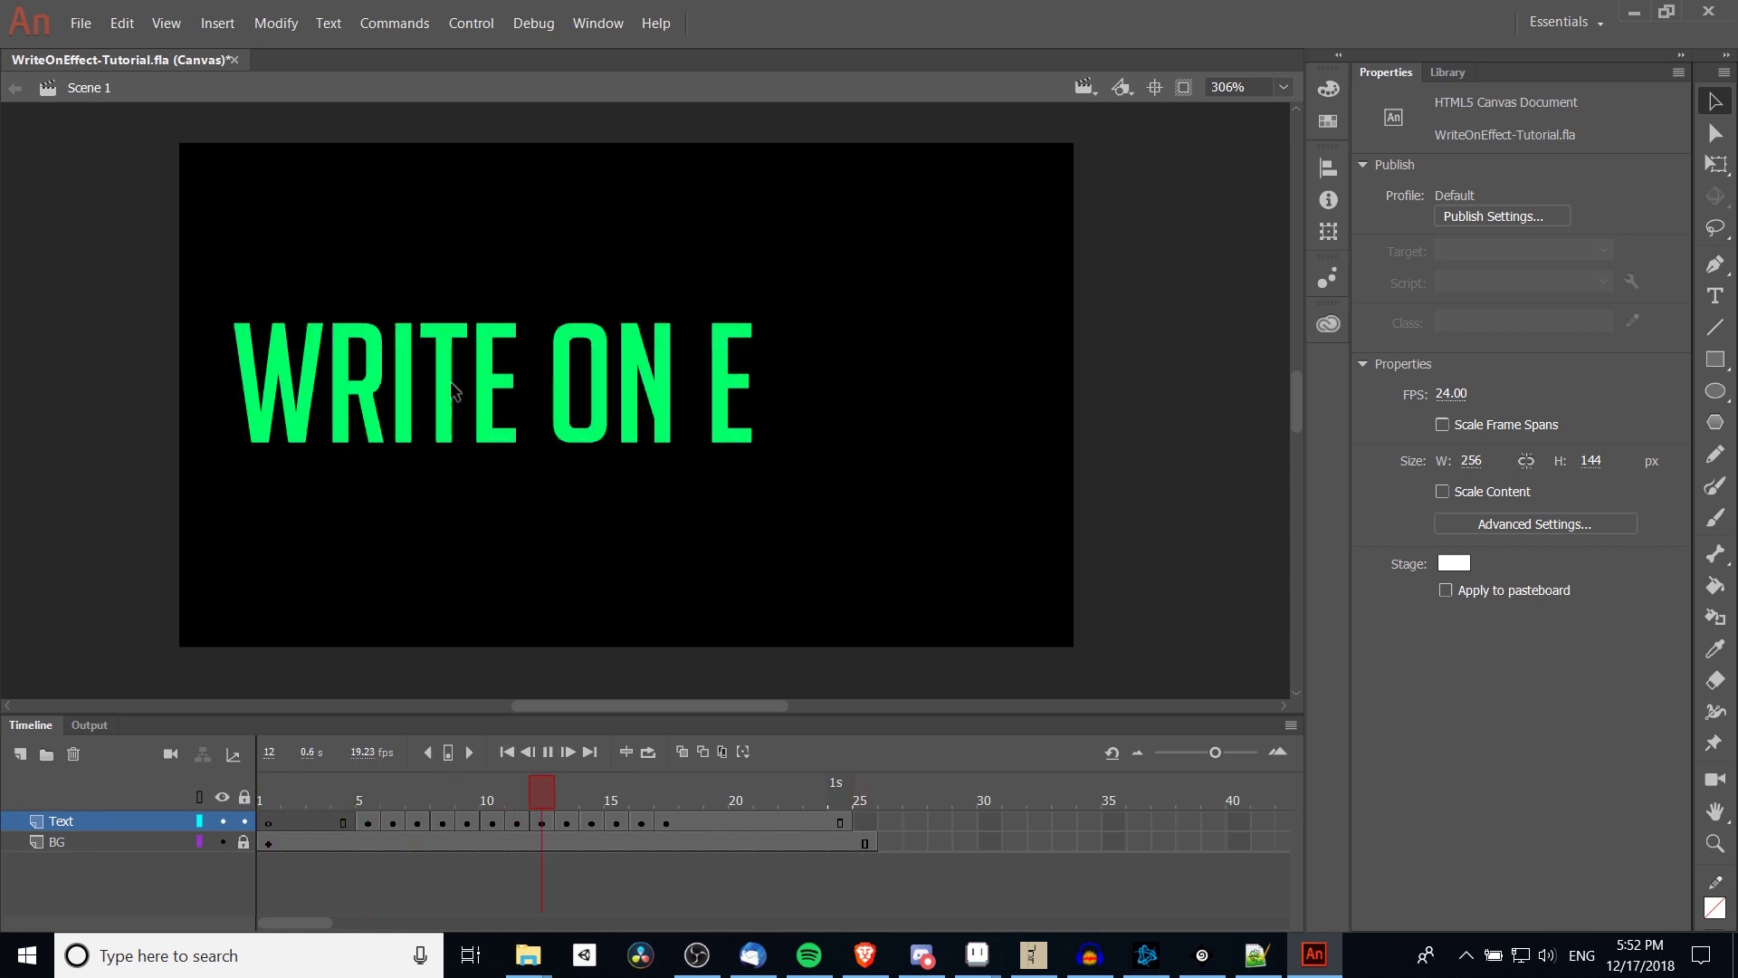
Shift Text-layer frames 6–17, then 8–18, one frame later.
left_click(548, 753)
left_click(294, 822)
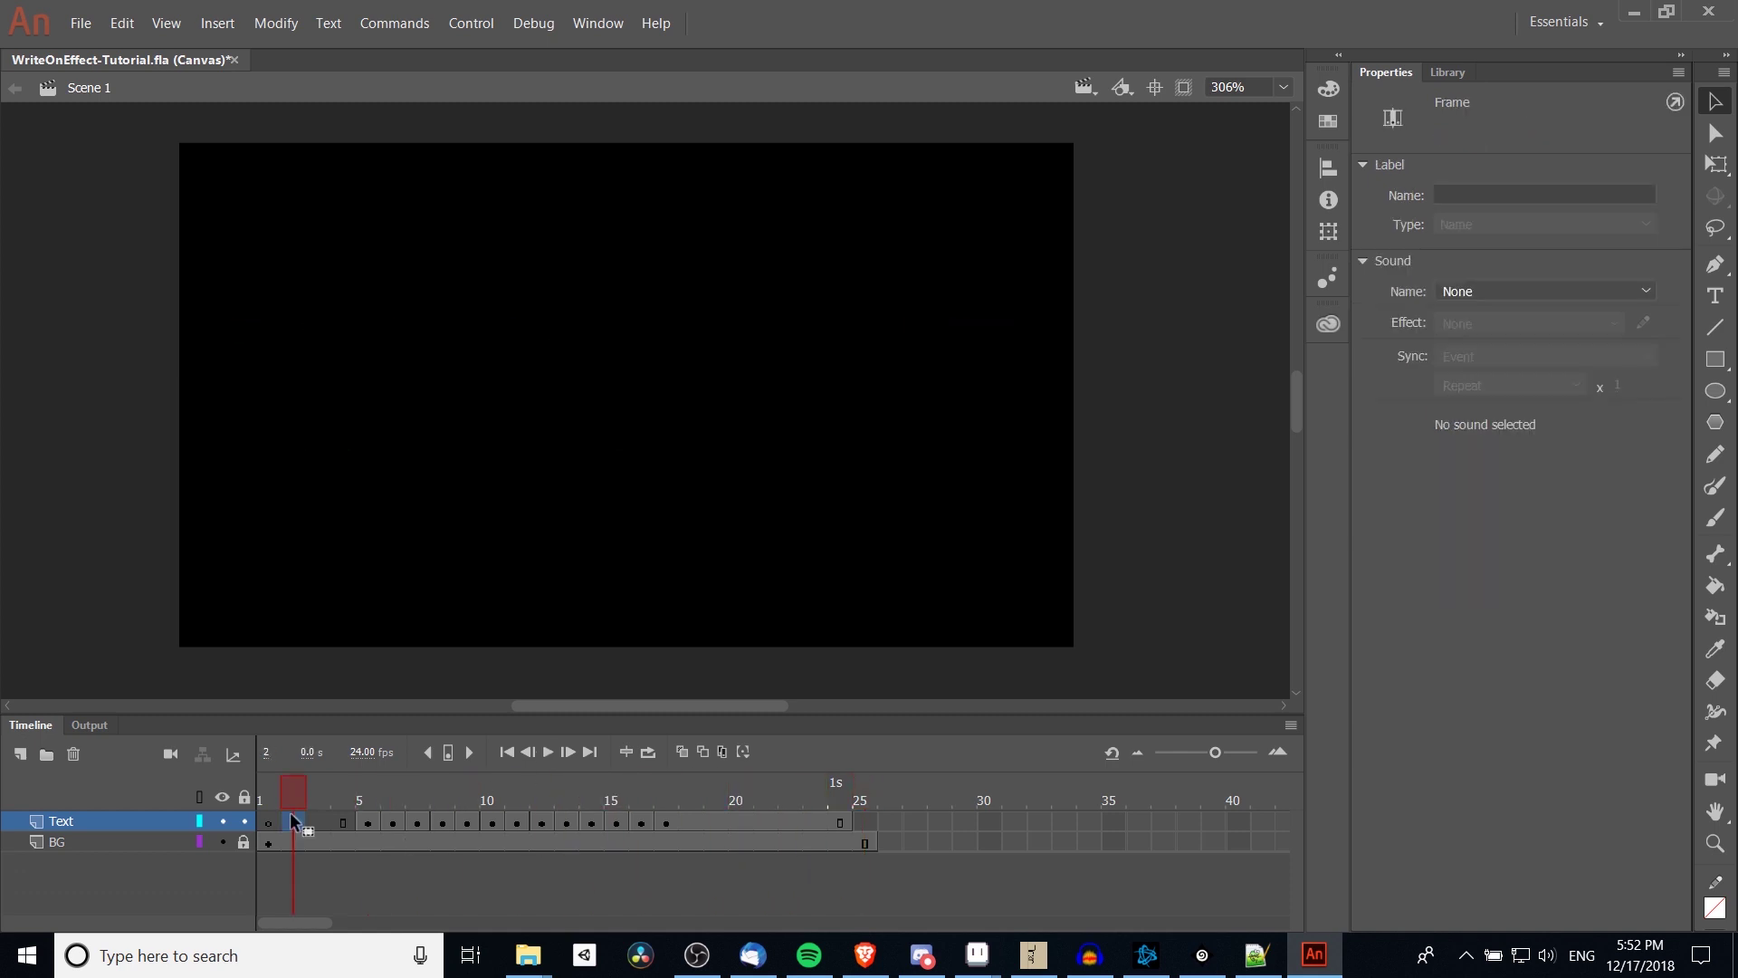
left_click(392, 821)
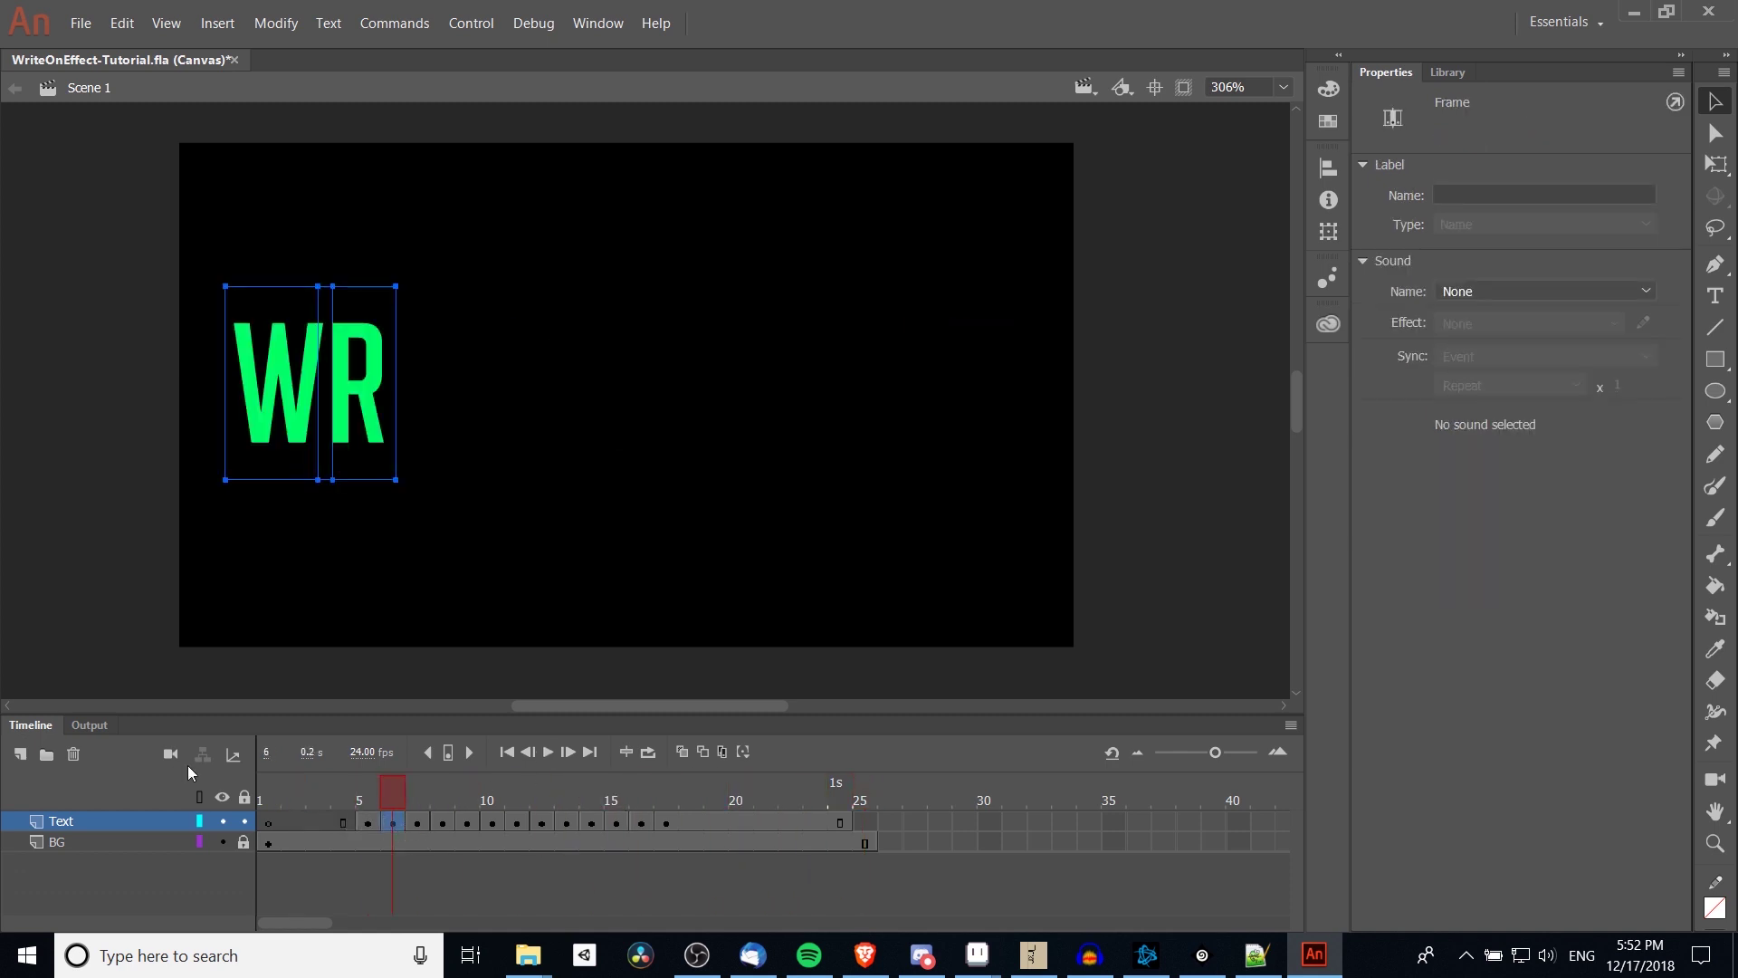
left_click(666, 821, "shift")
left_click_drag(392, 829, 420, 824)
left_click(440, 805)
left_click(404, 784)
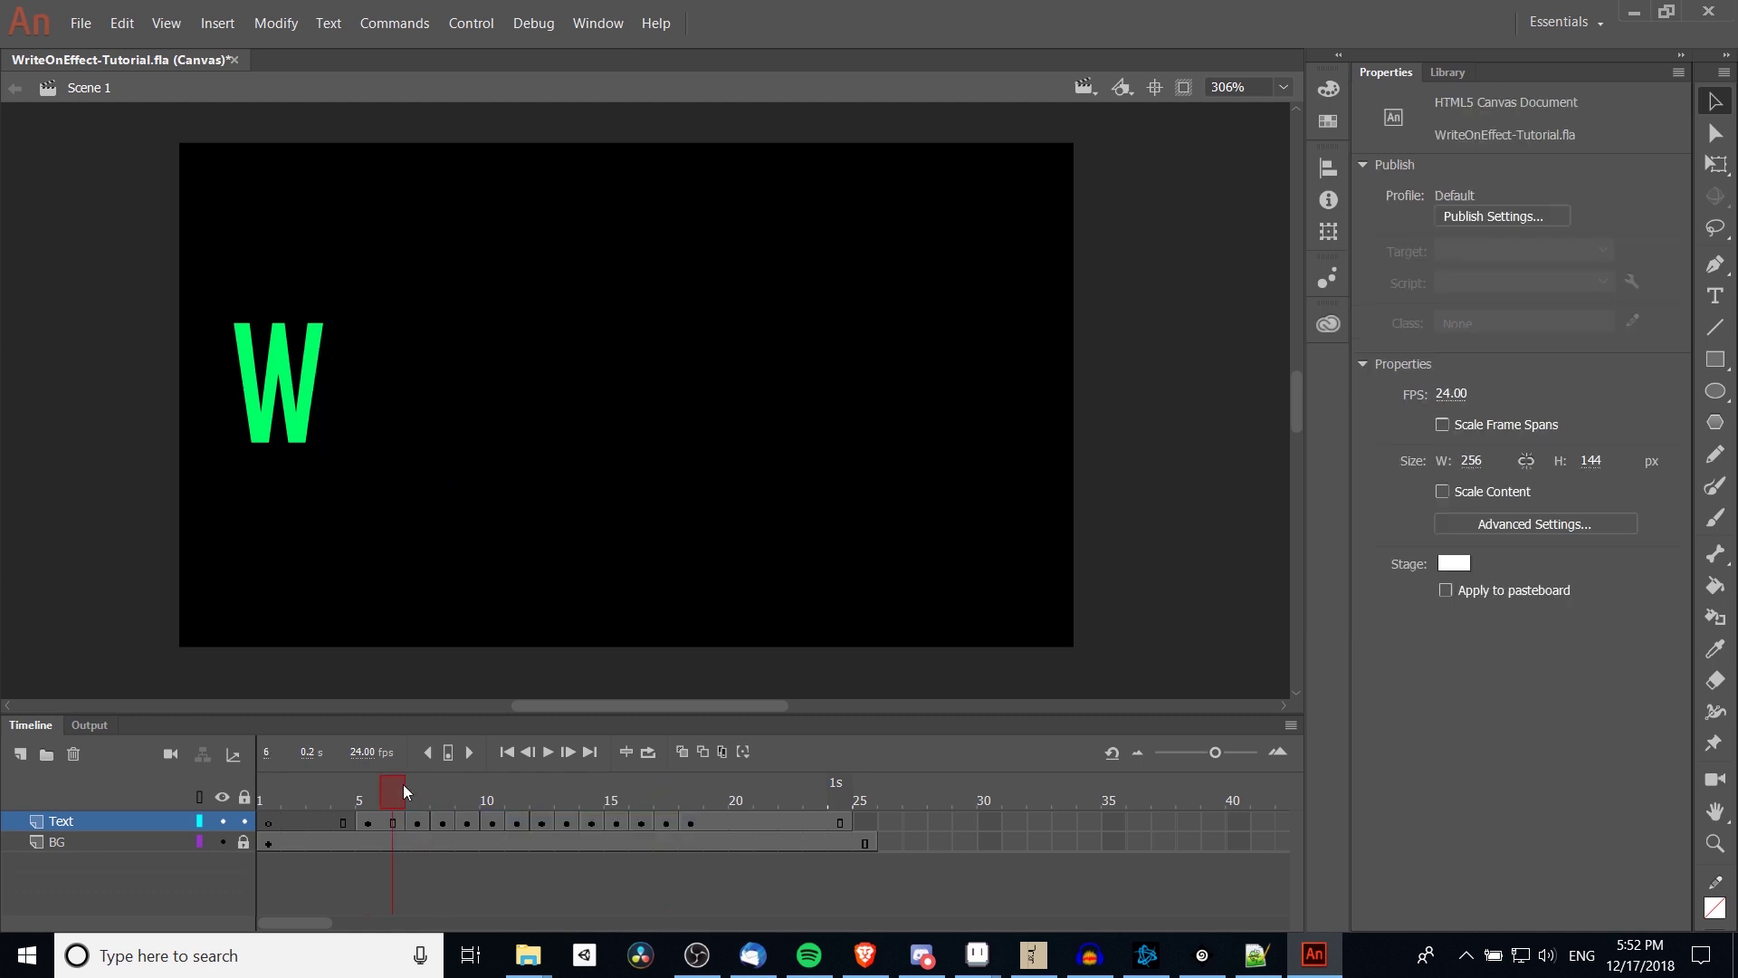
left_click(442, 821)
left_click(691, 823, "shift")
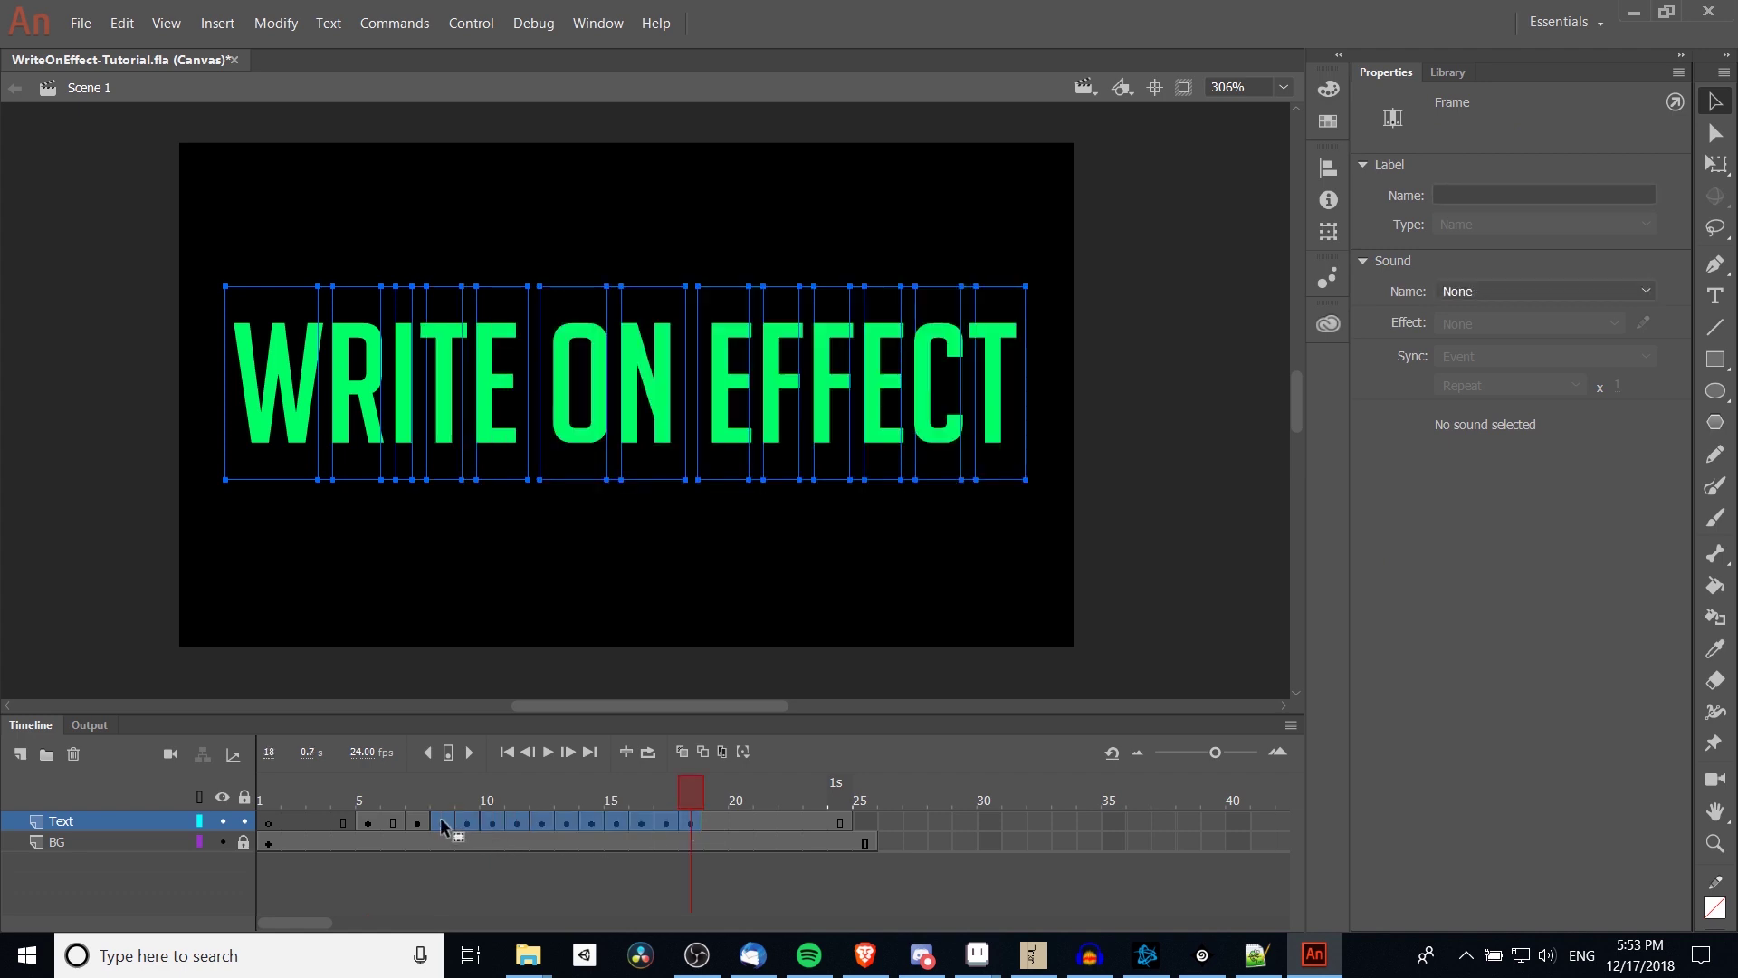
left_click_drag(445, 824, 464, 829)
Shift frames 10–19 and 12–21 later, then select the remaining later keyframes.
left_click(418, 786)
left_click(491, 823)
left_click(715, 823, "shift")
left_click_drag(497, 826, 521, 826)
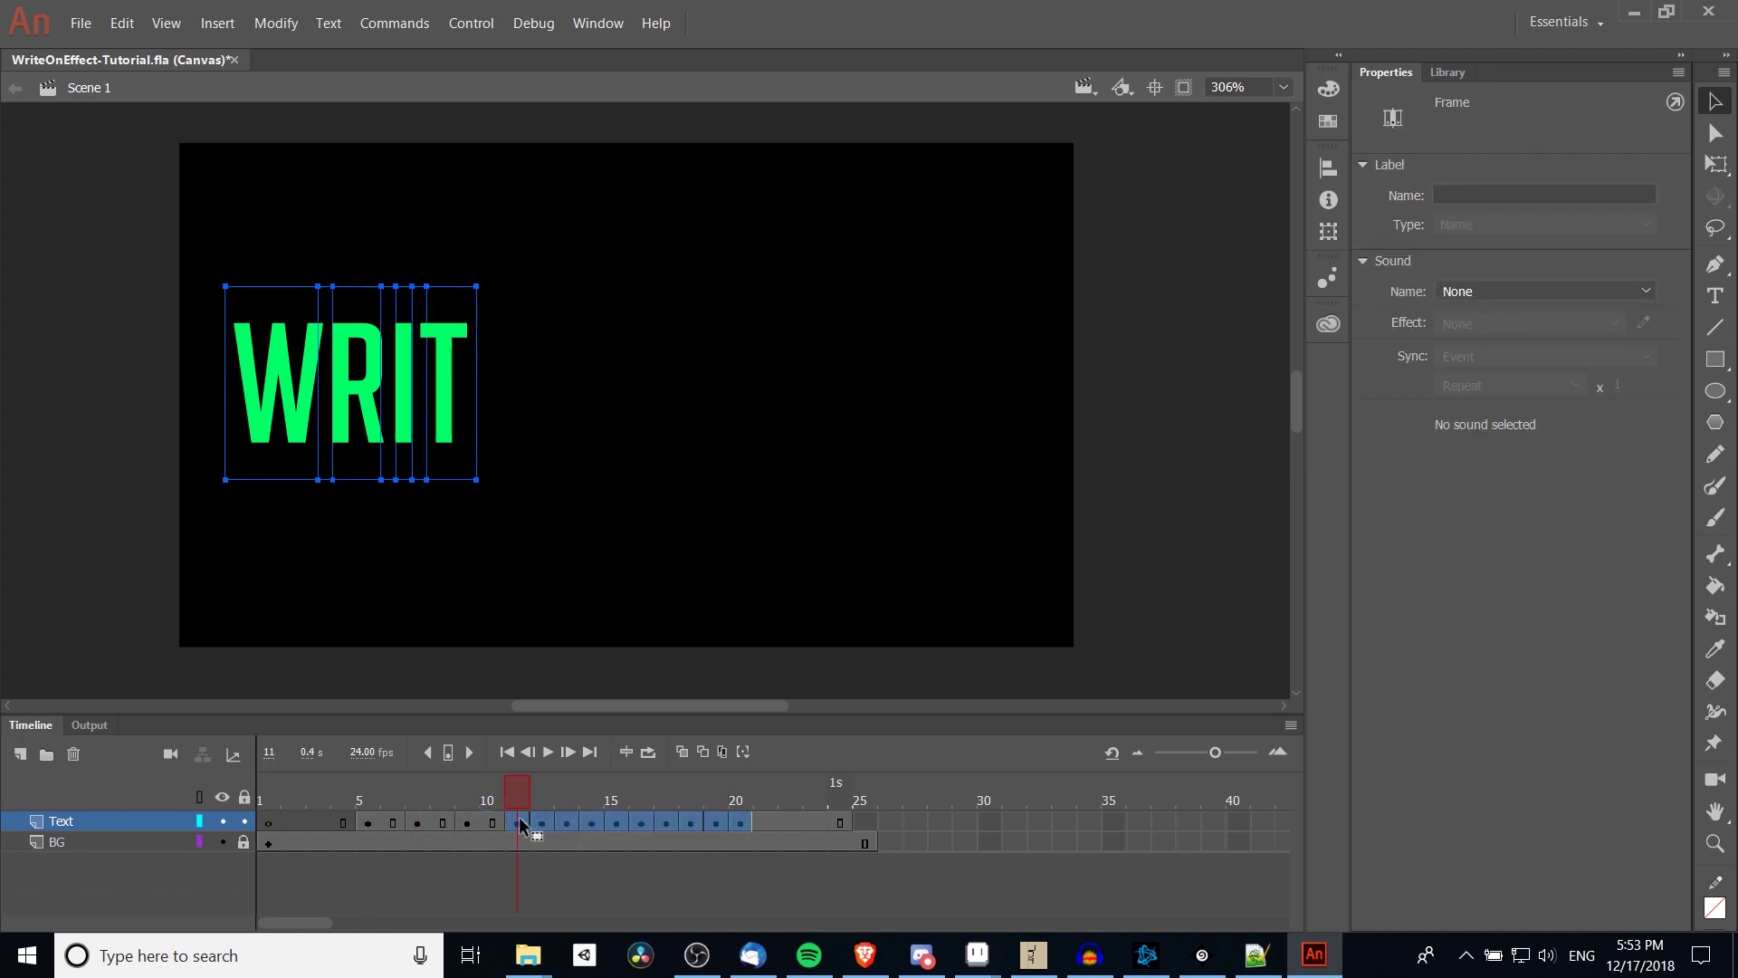
left_click(541, 785)
left_click(541, 823)
left_click(765, 823, "shift")
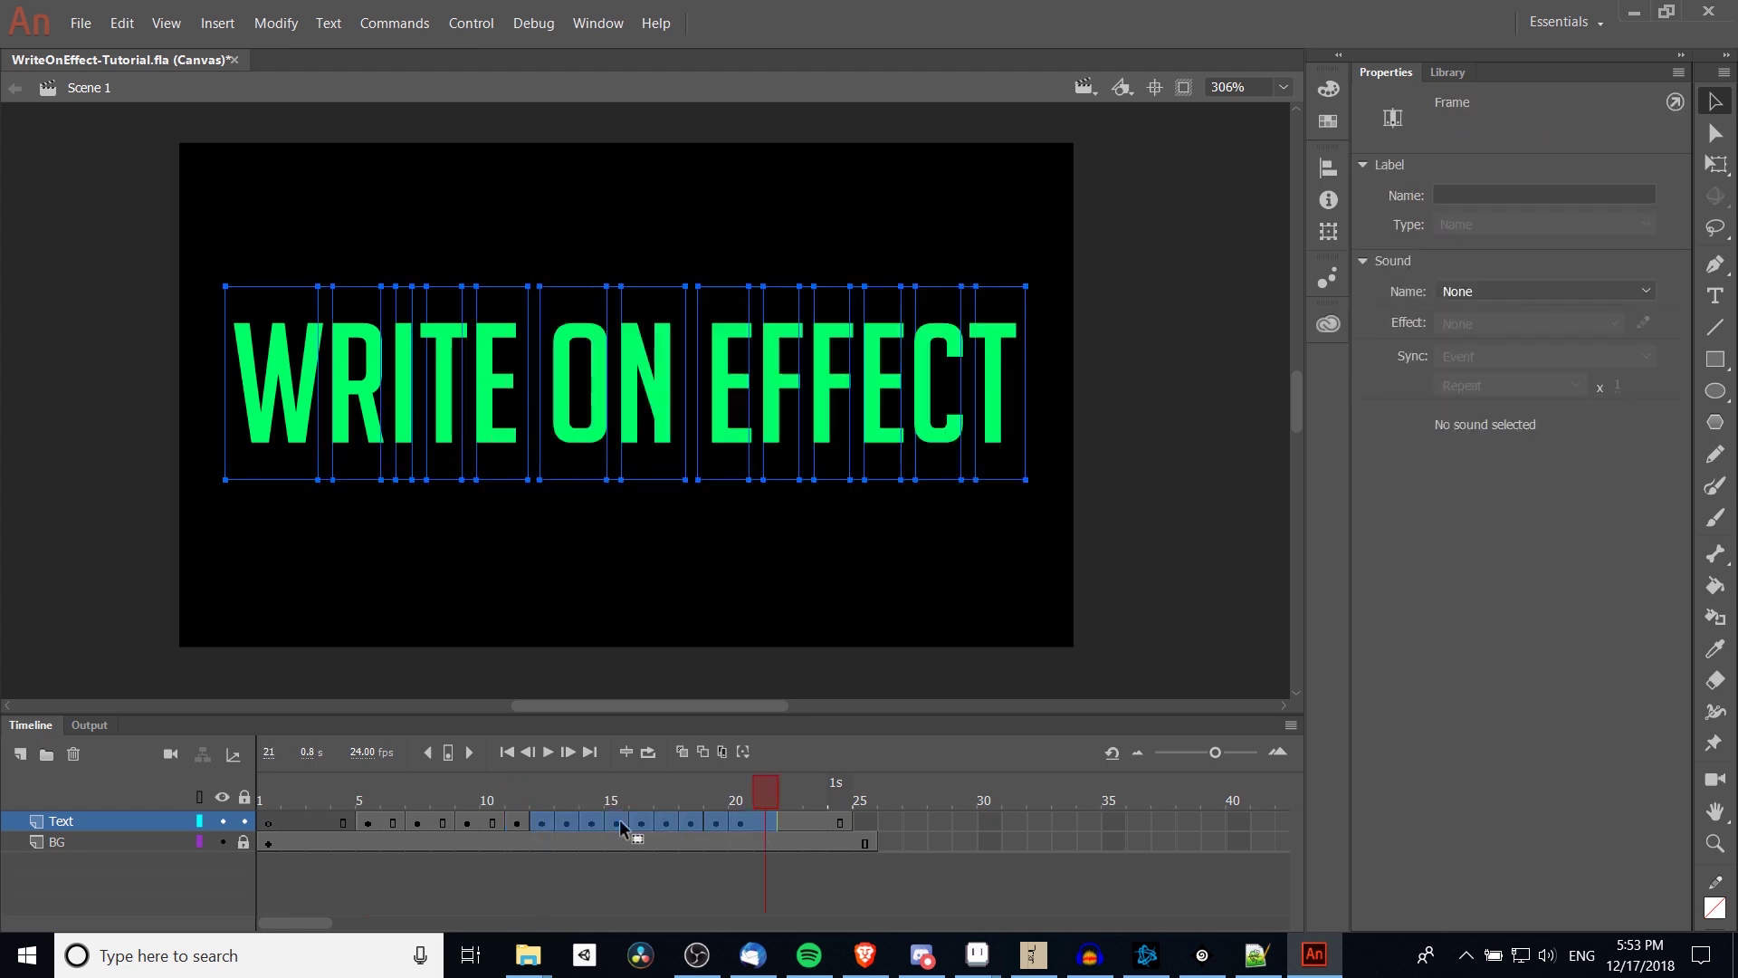
left_click_drag(543, 826, 943, 828)
left_click(829, 823, "shift")
Insert BG frames out to frame 34 with F5, then play from frame 1.
left_click(1089, 843)
key("F5")
left_click(264, 799)
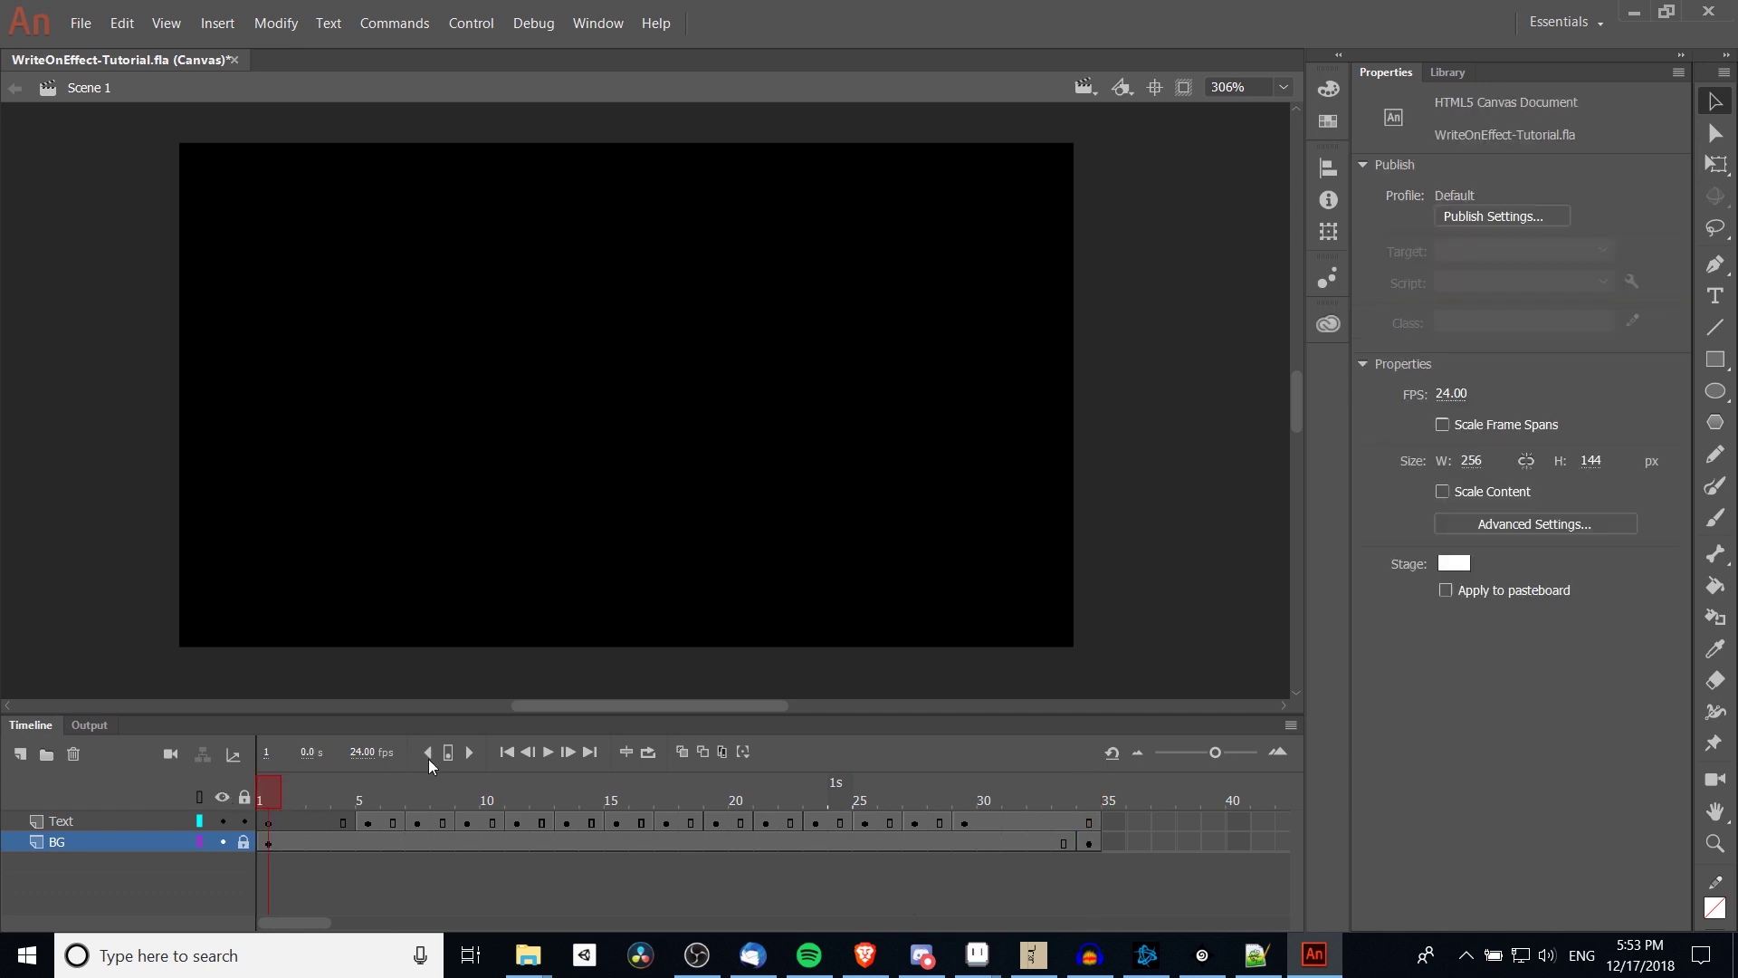
left_click(549, 752)
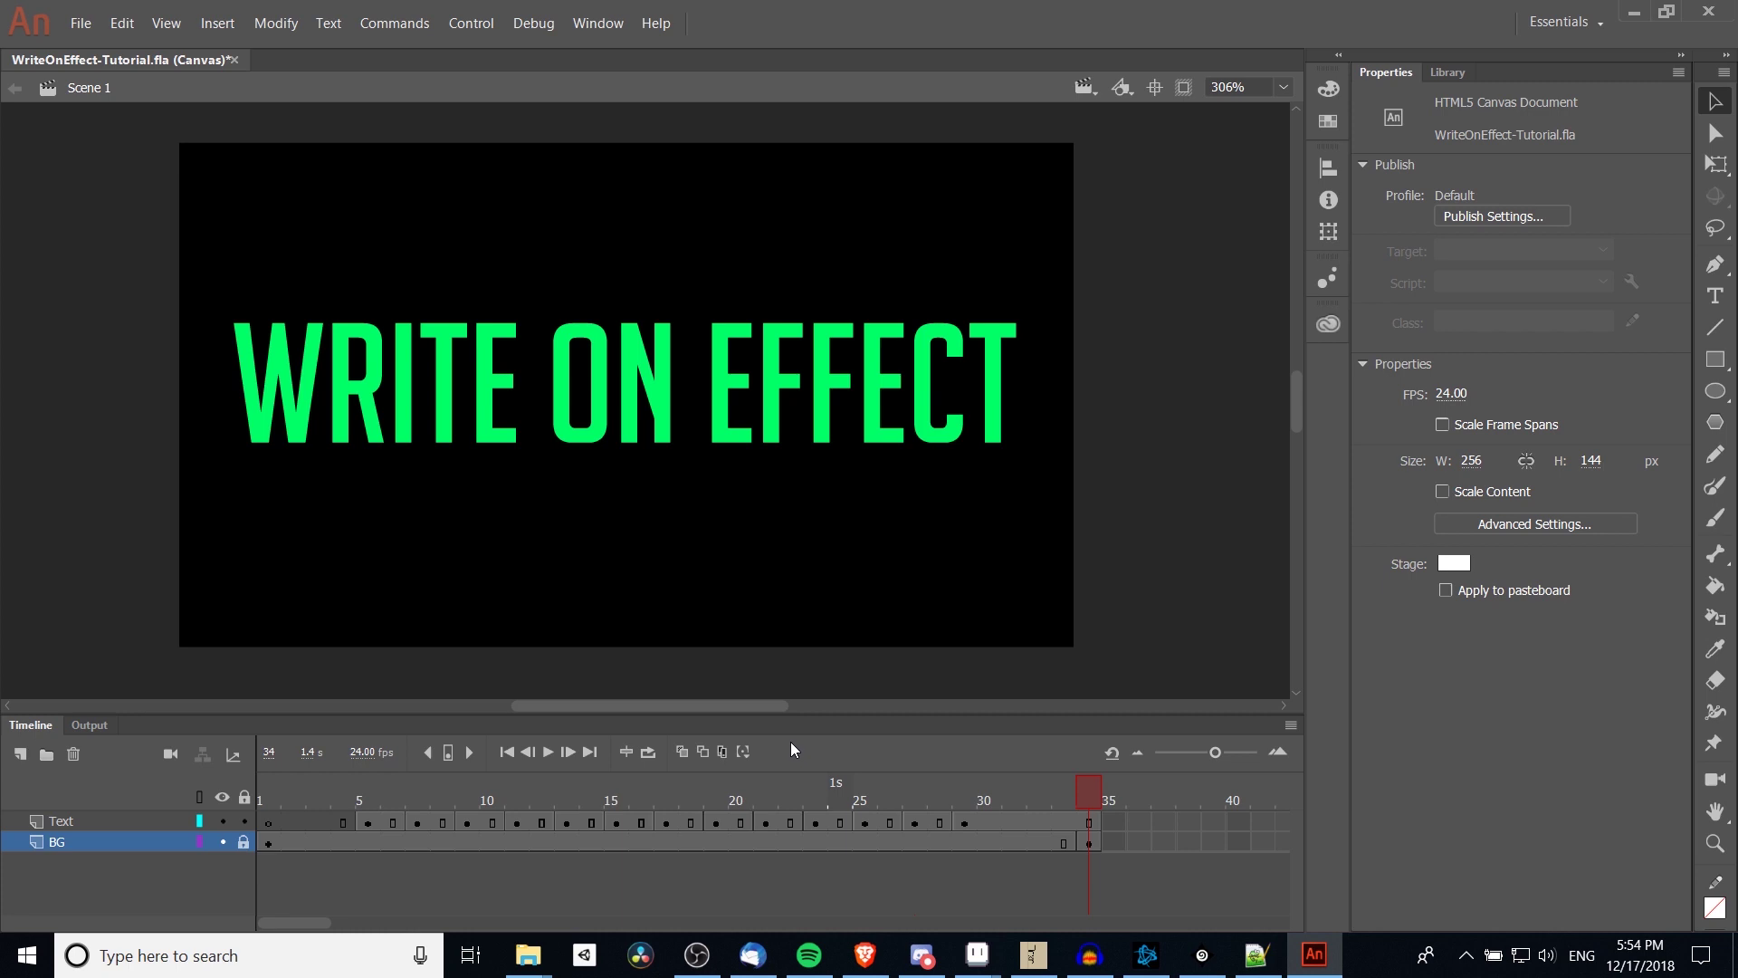
Enable Edit Multiple Frames across frames 5–30 and select all the text.
left_click(726, 751)
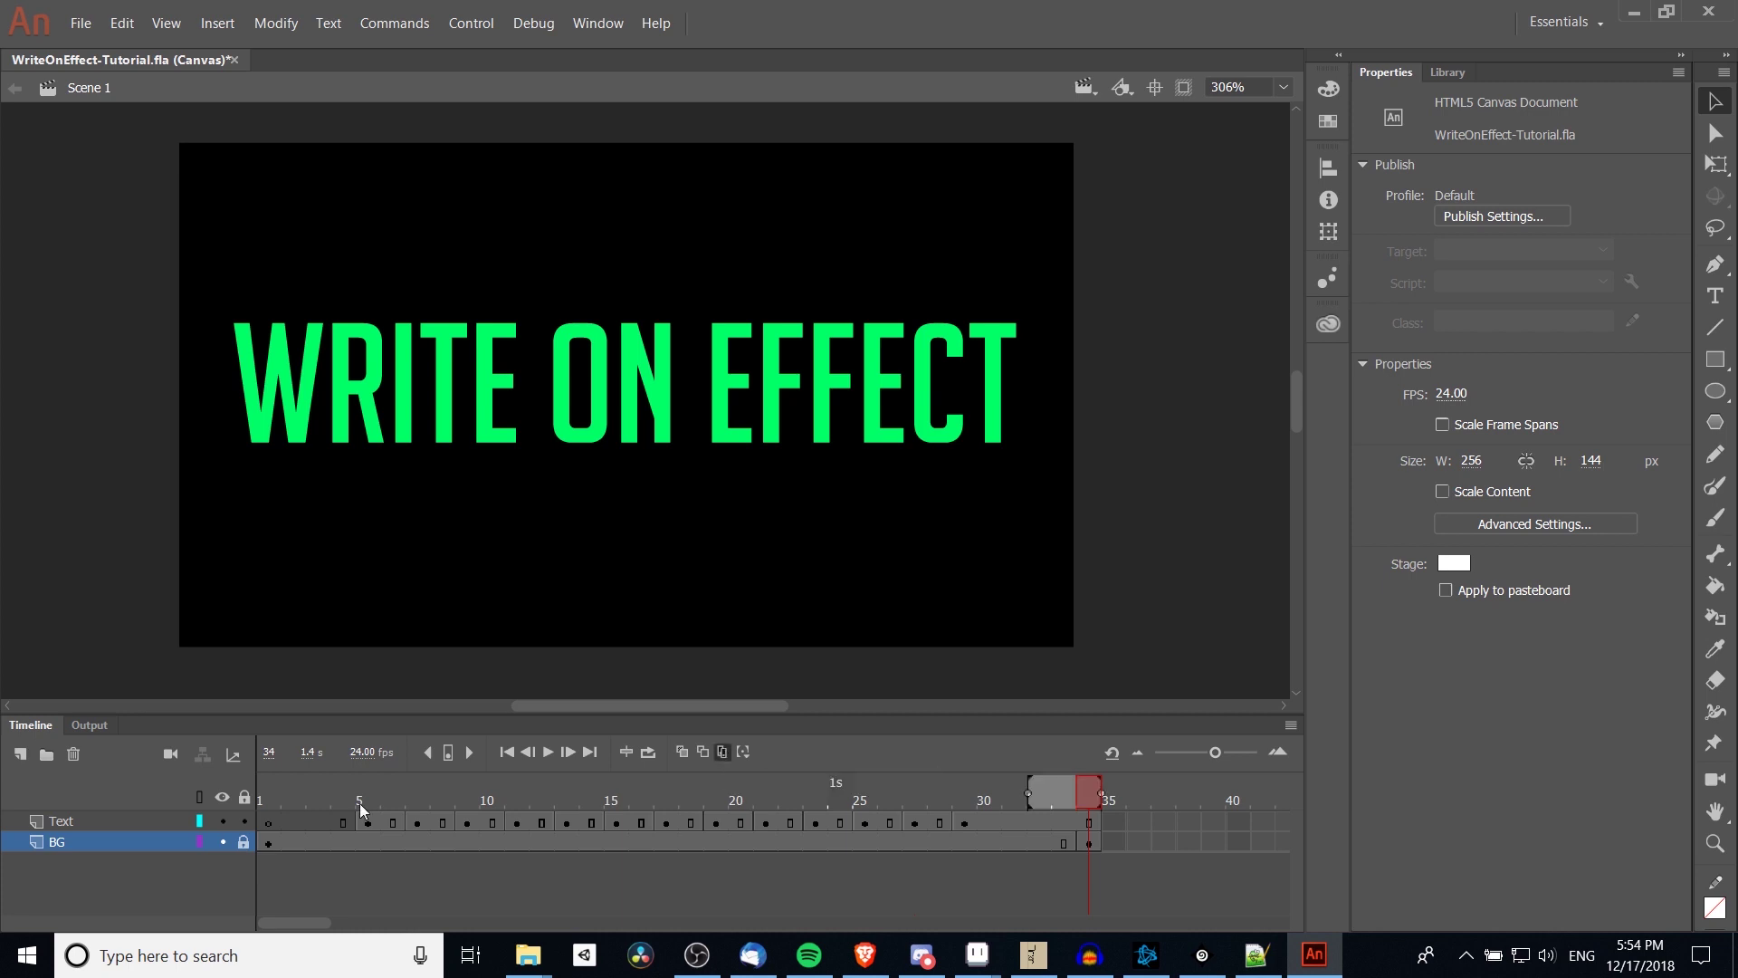
left_click(358, 801)
left_click_drag(418, 782, 983, 782)
left_click_drag(308, 783, 357, 782)
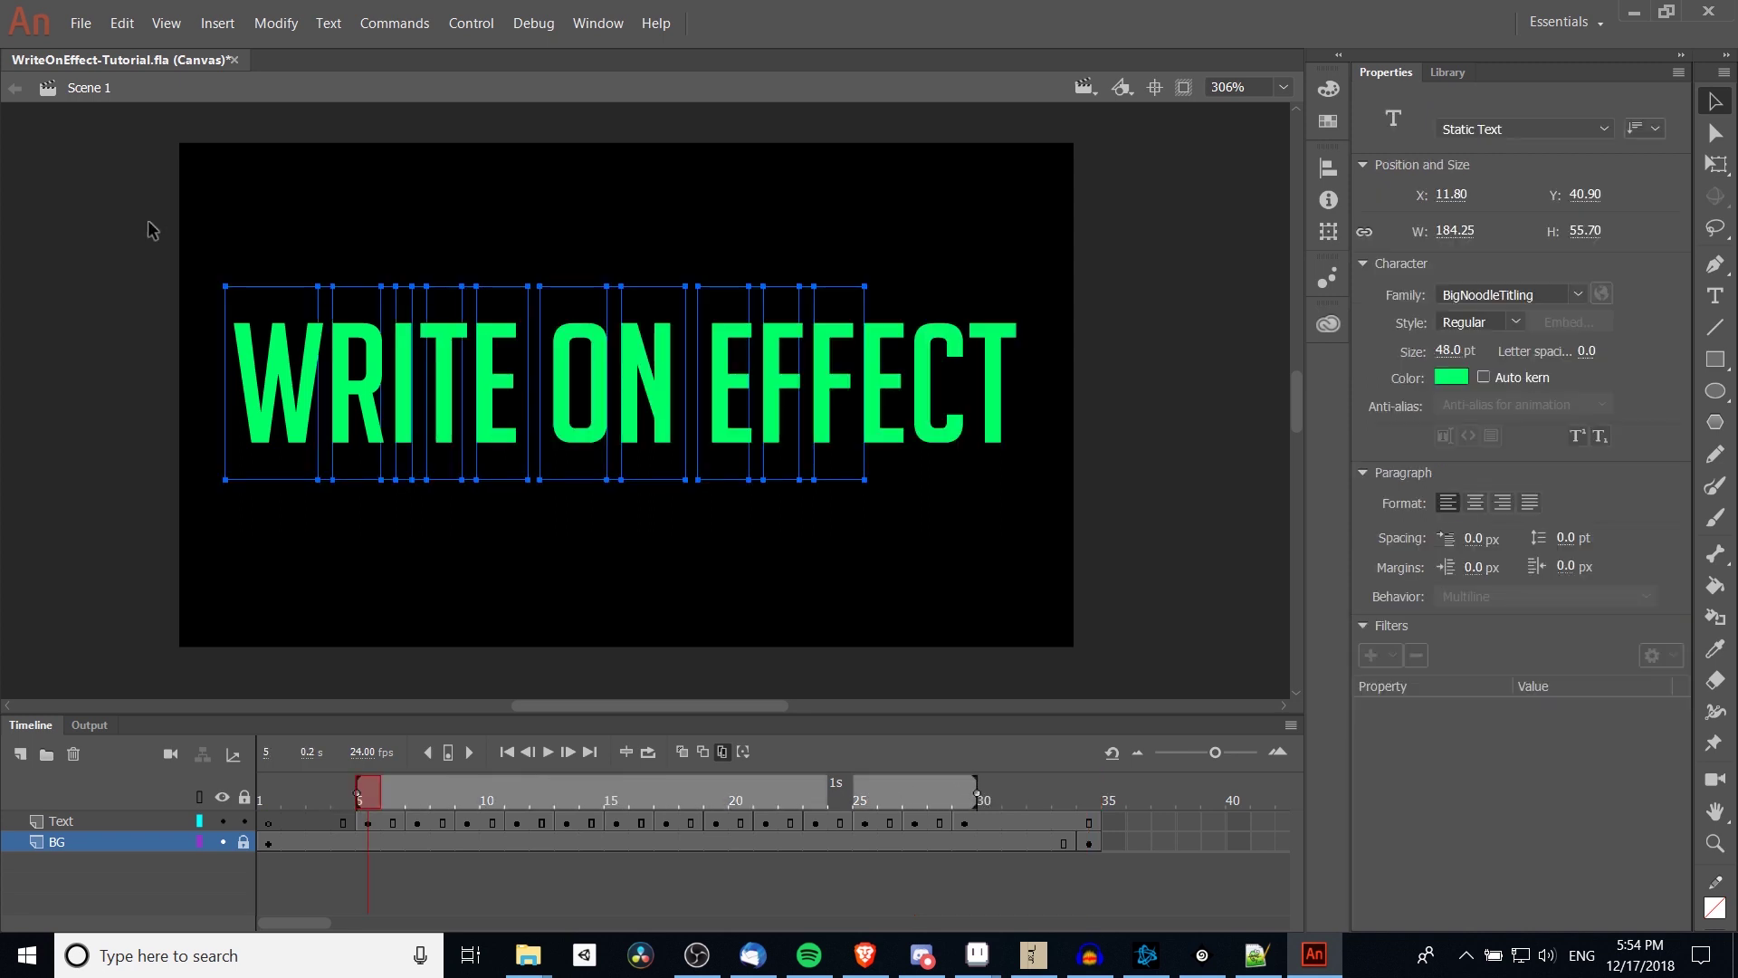
left_click_drag(152, 230, 1258, 620)
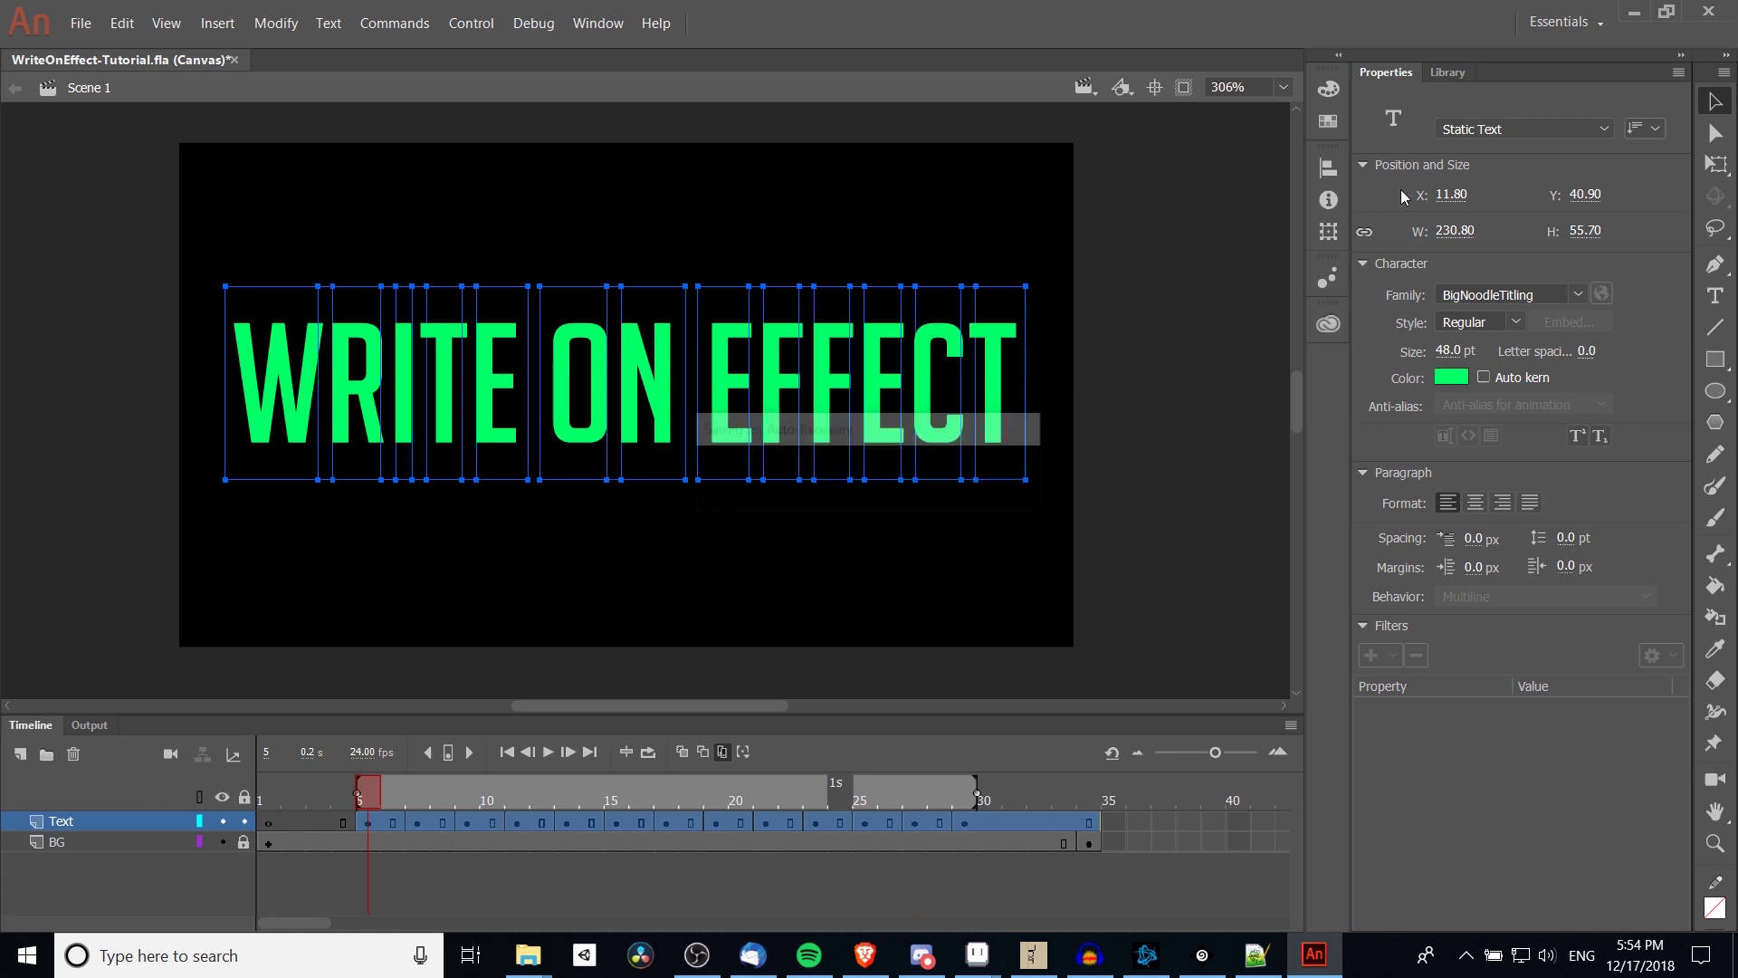
Set the text type to Dynamic Text and add a Blur filter.
left_click(1498, 129)
left_click(1491, 177)
left_click(1371, 655)
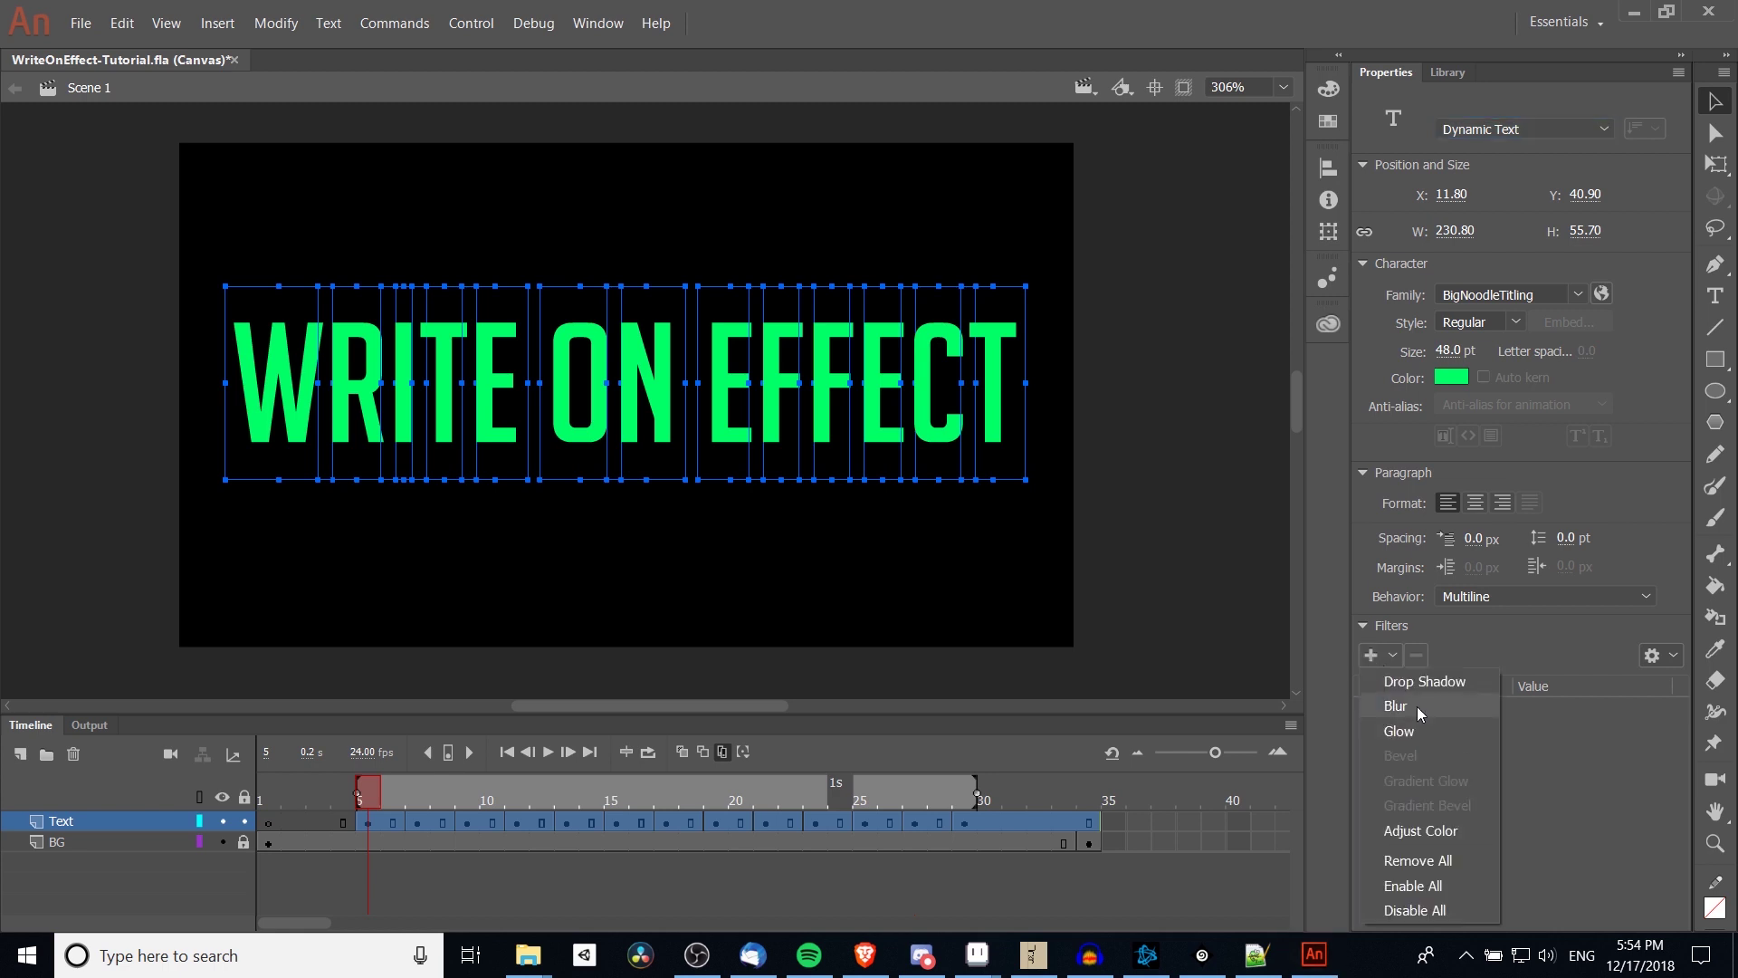
left_click(1416, 707)
left_click(377, 794)
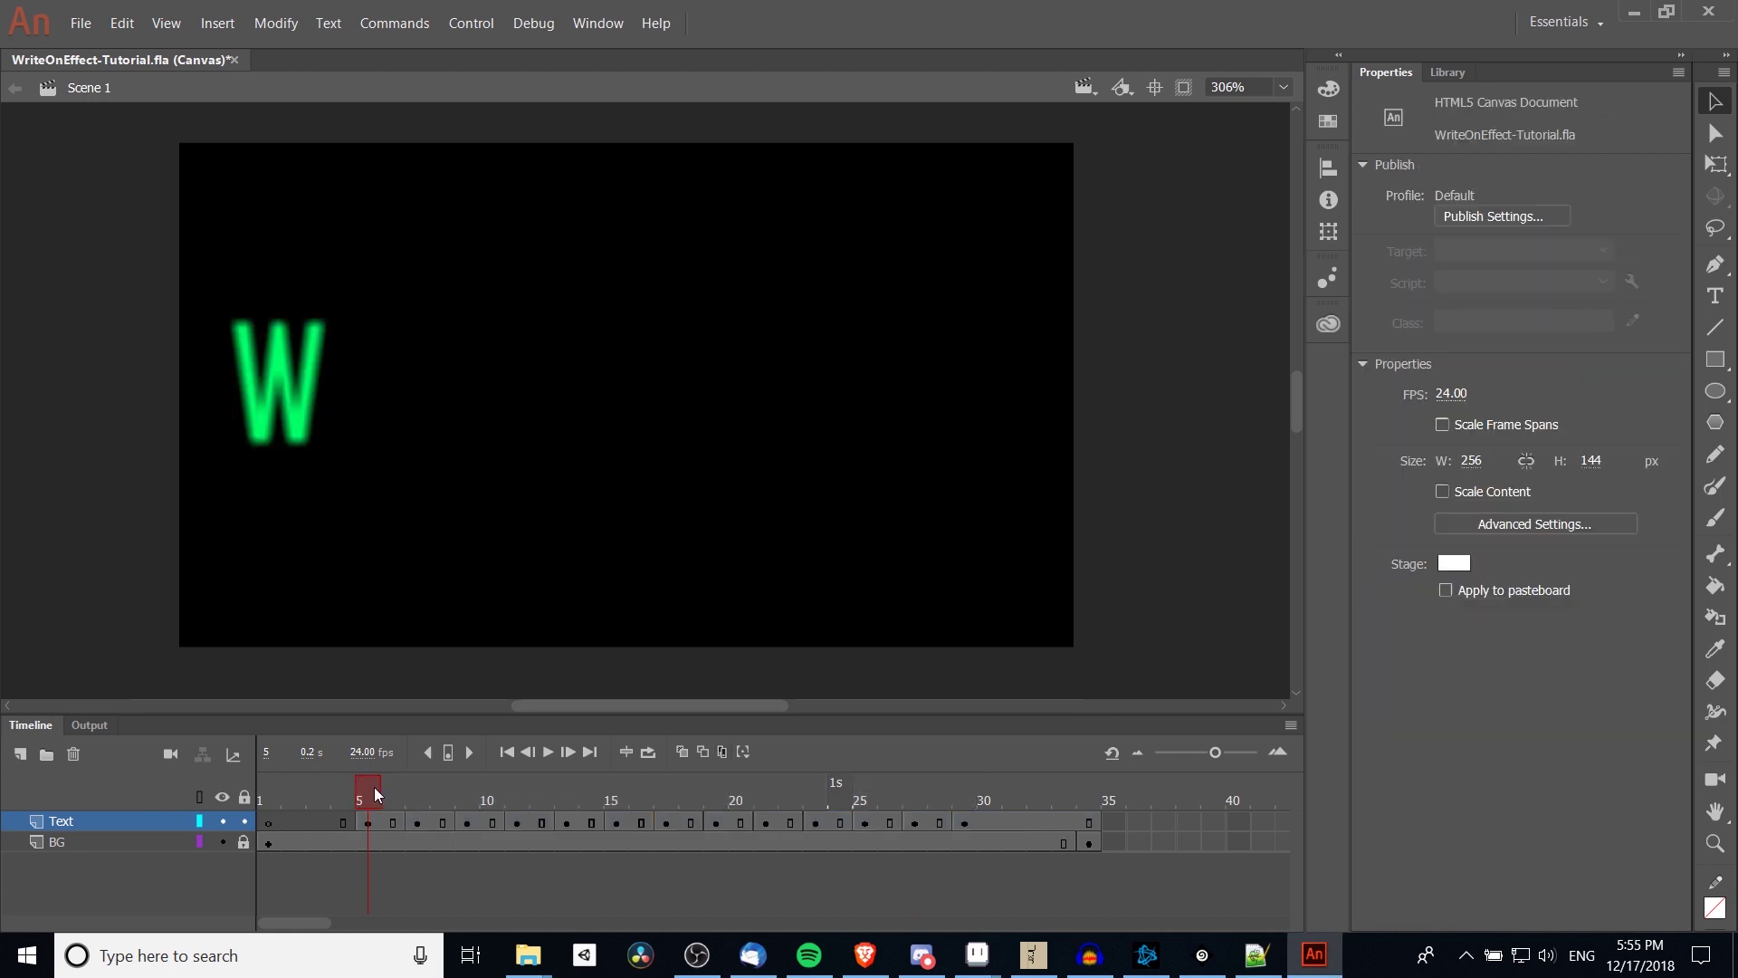
left_click(549, 753)
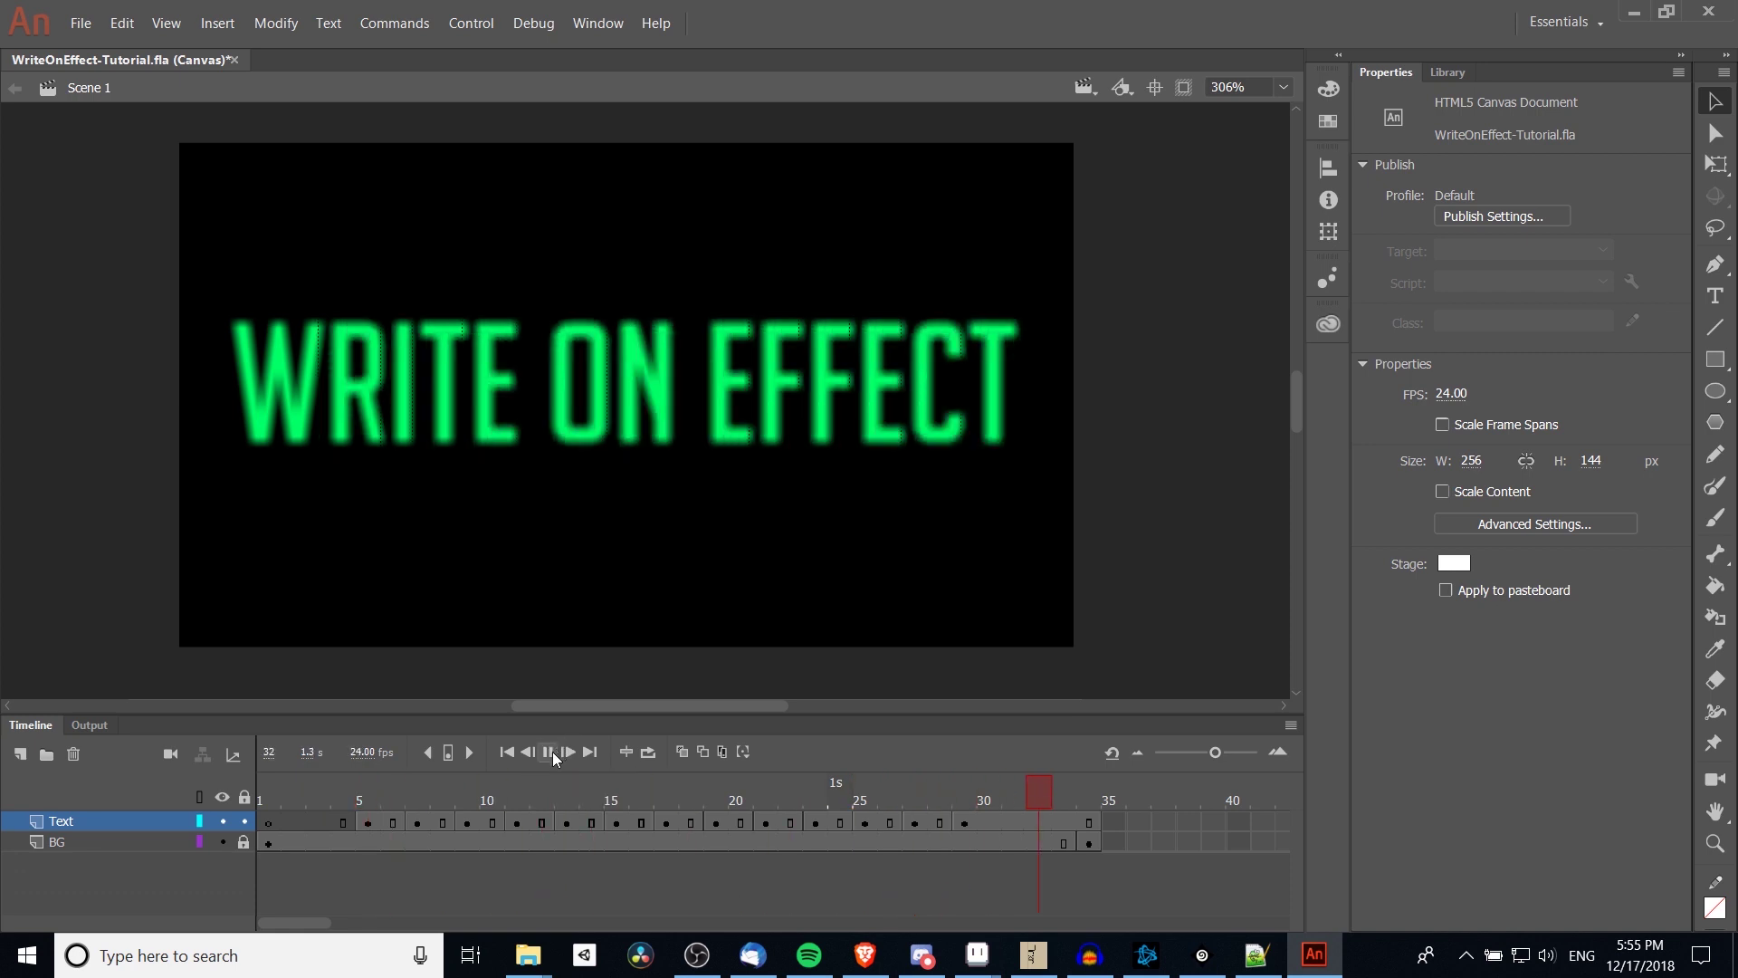
left_click(549, 751)
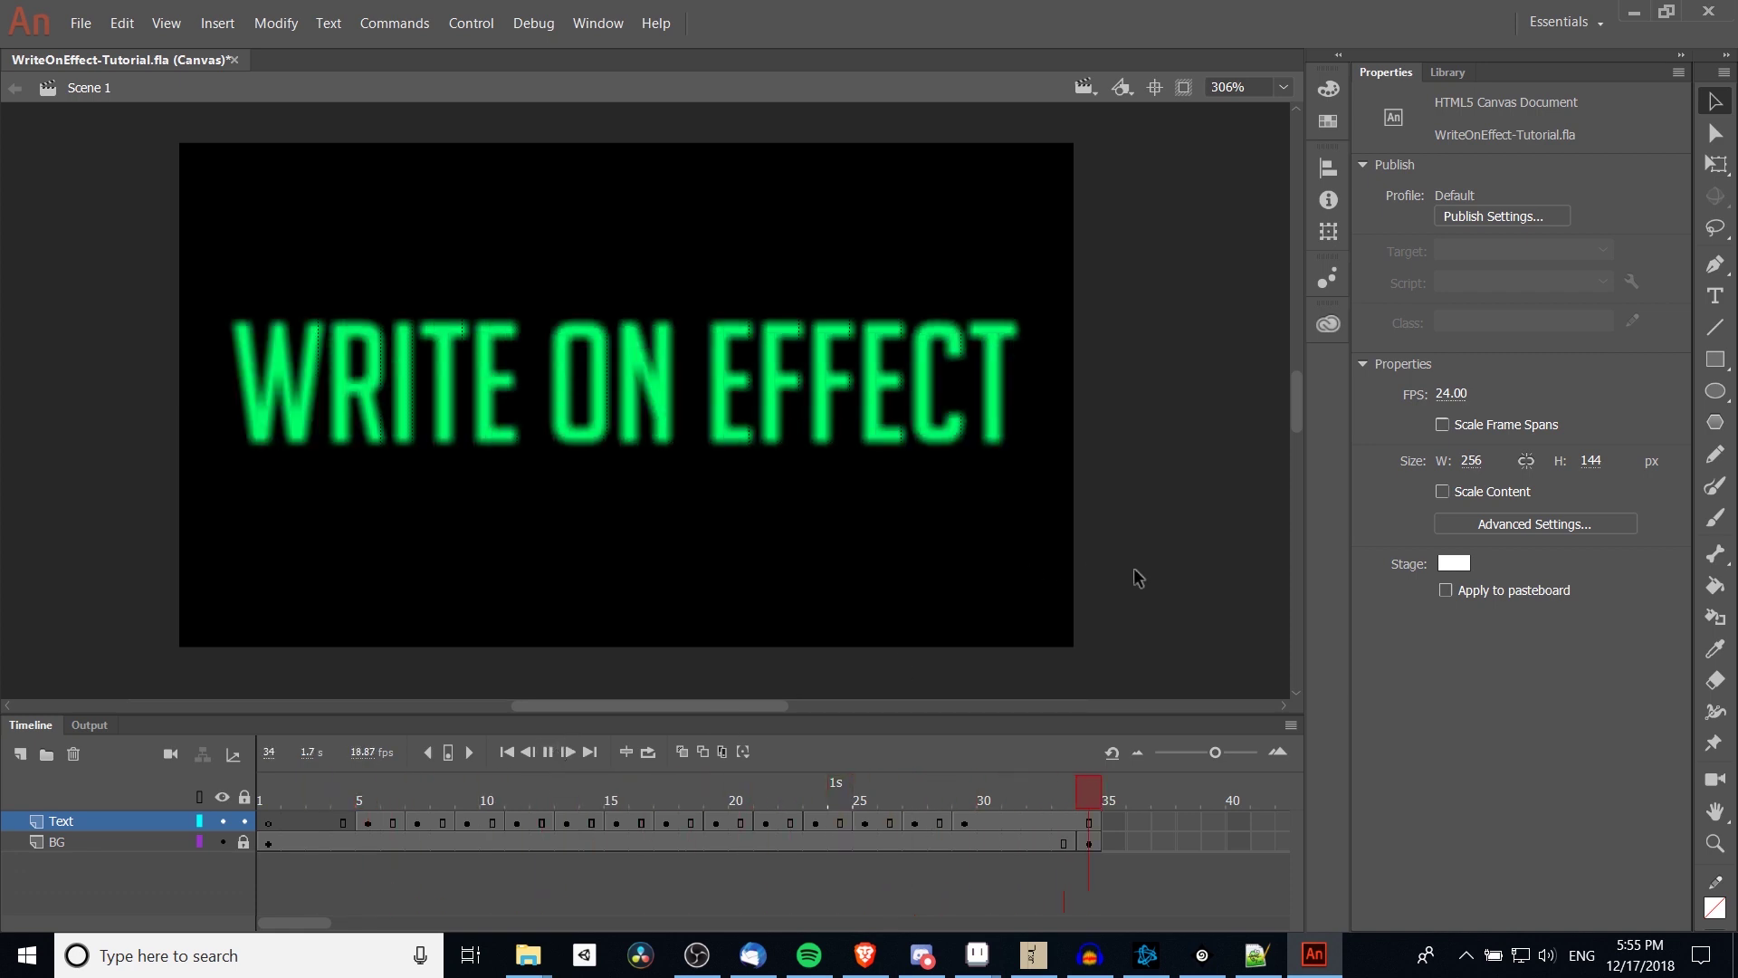
key("ctrl+a")
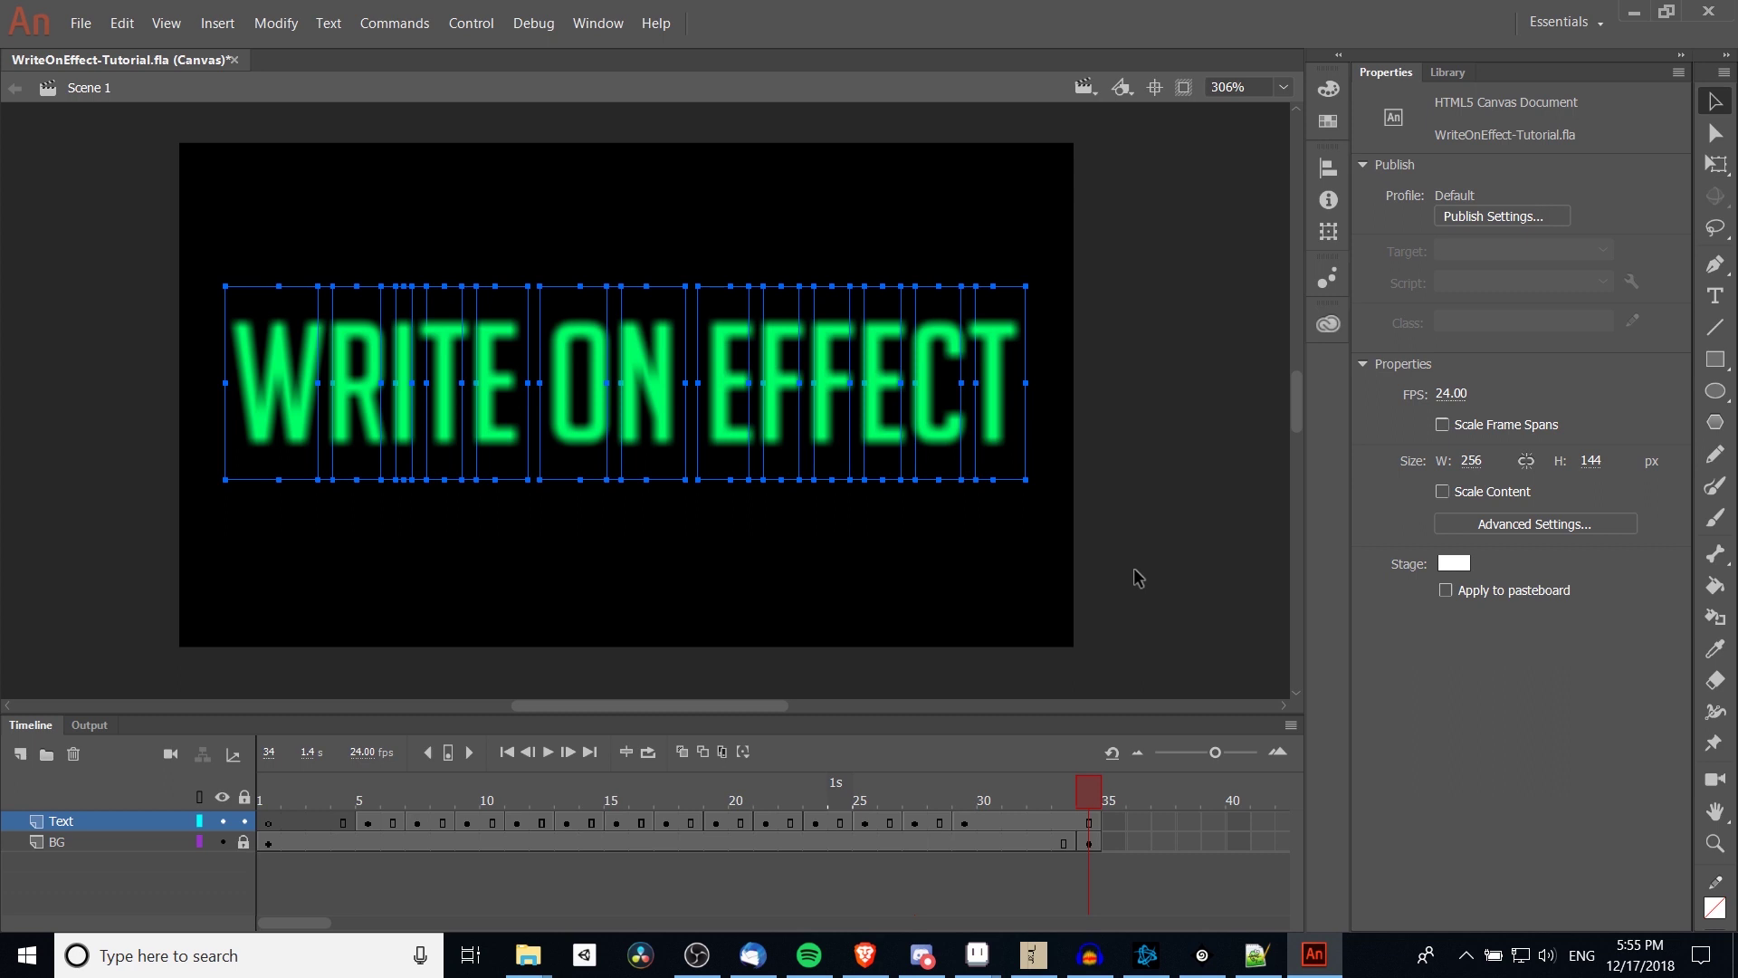